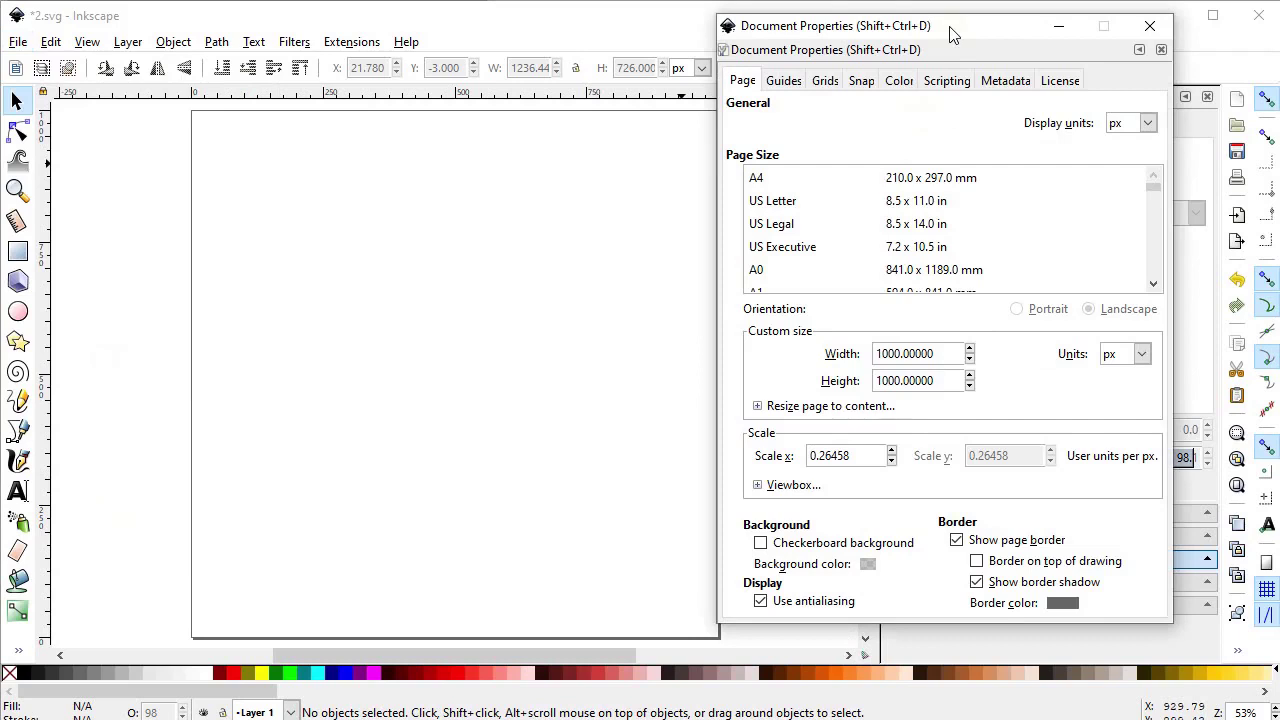
- Set the document's display units to px and the custom page size to 1280 px wide by 720 px high
left_click(822, 110)
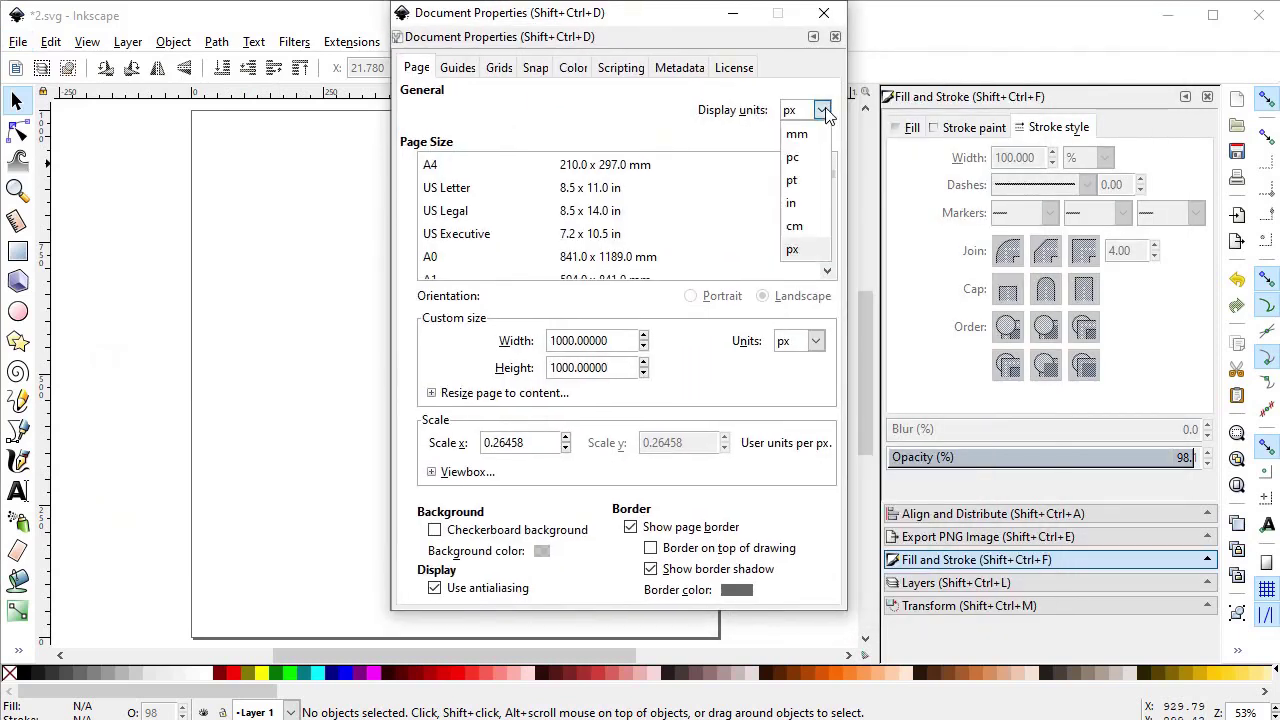
left_click(793, 250)
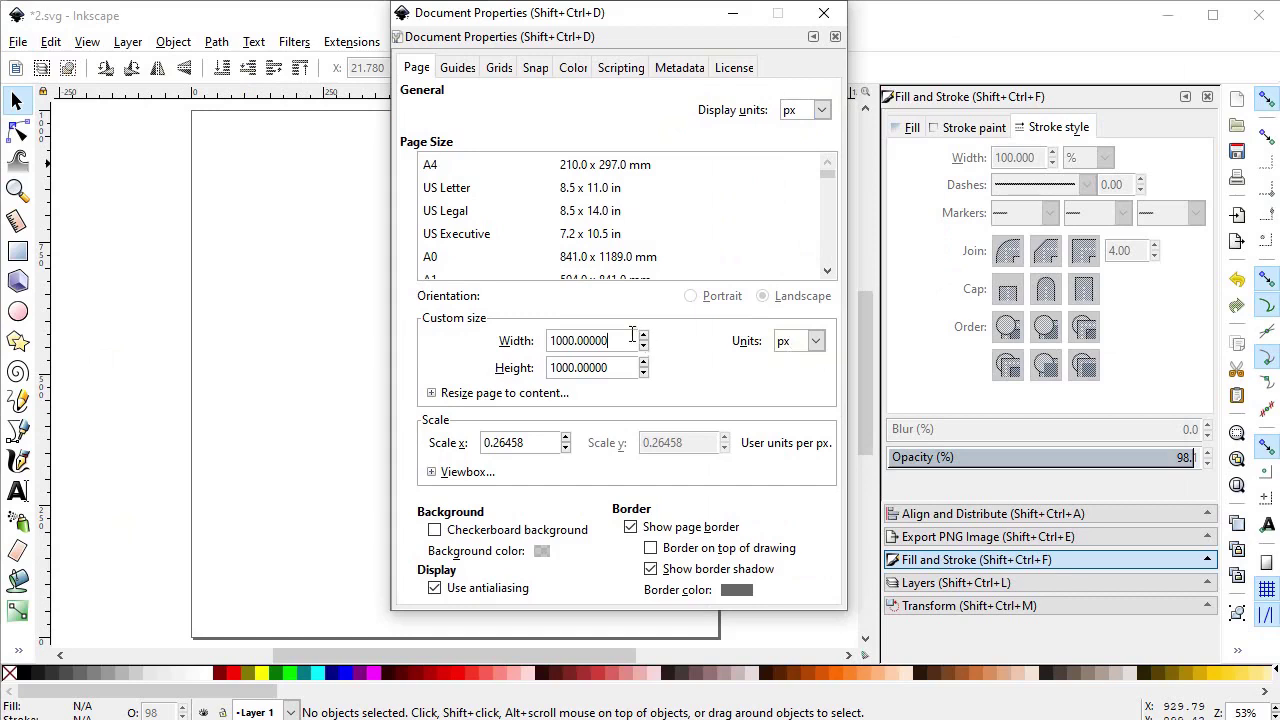
key("ctrl+a")
type("128")
key("Tab")
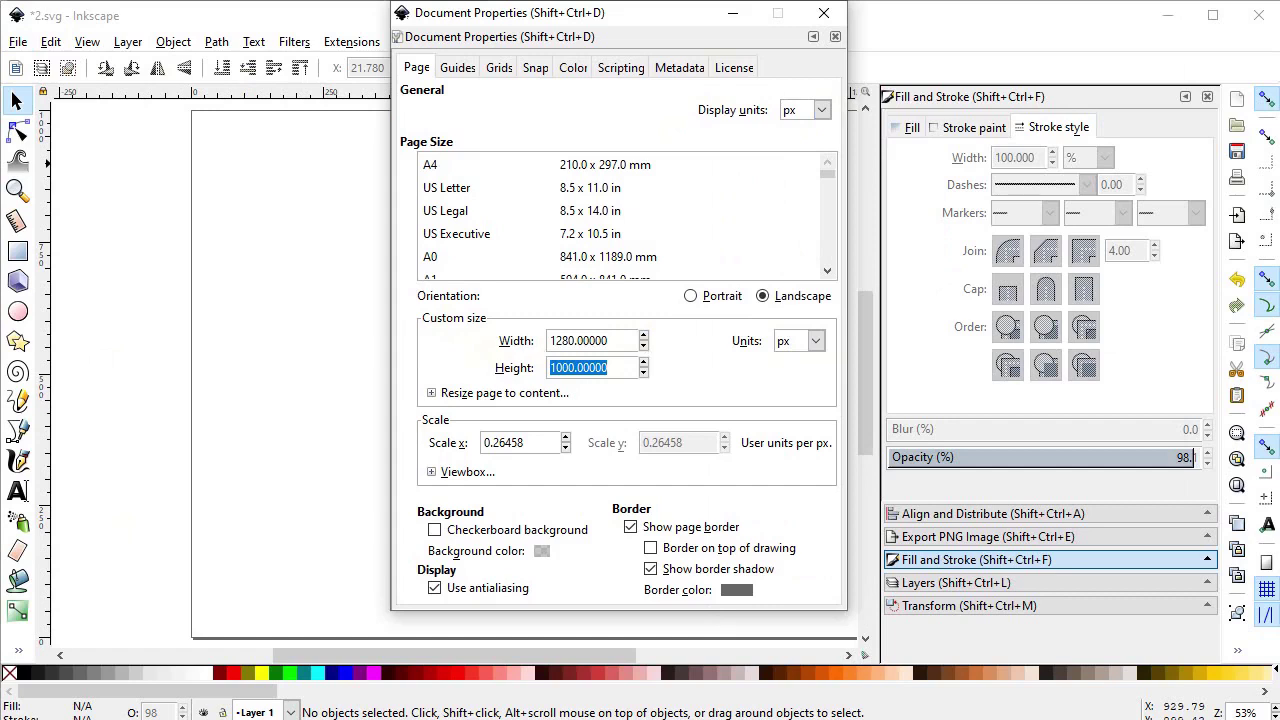
type("720")
key("Return")
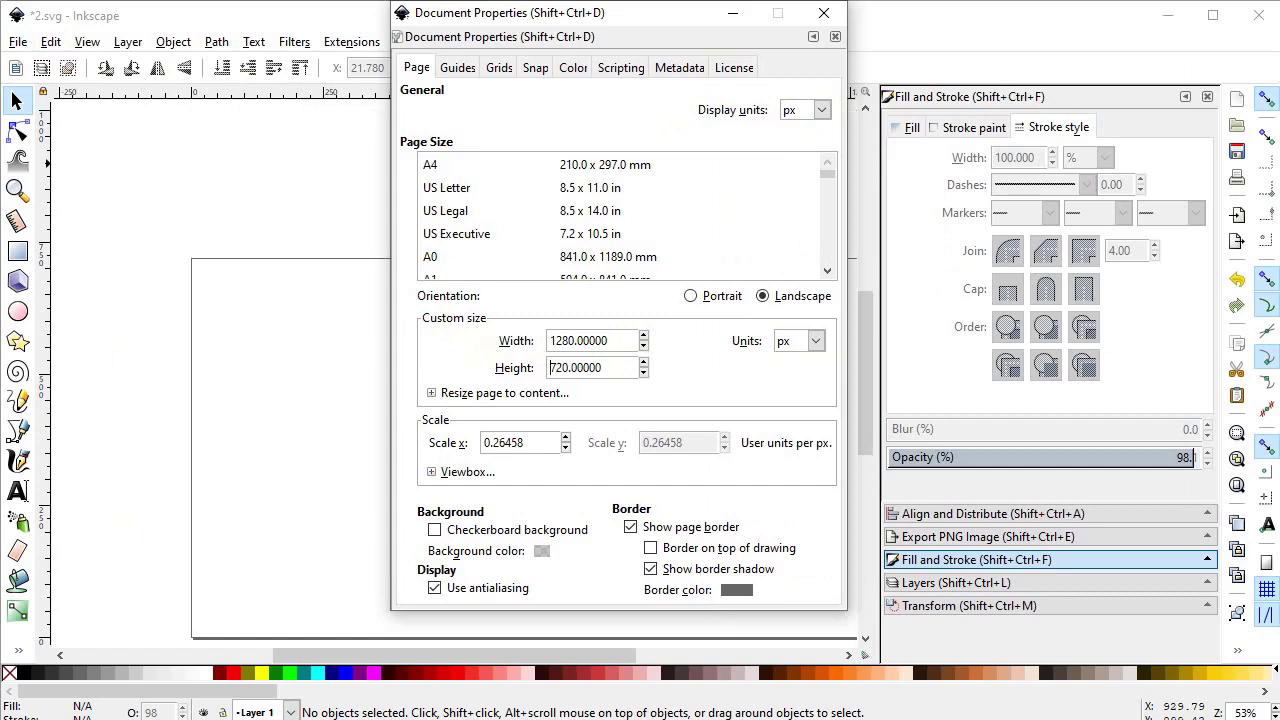
left_click(823, 12)
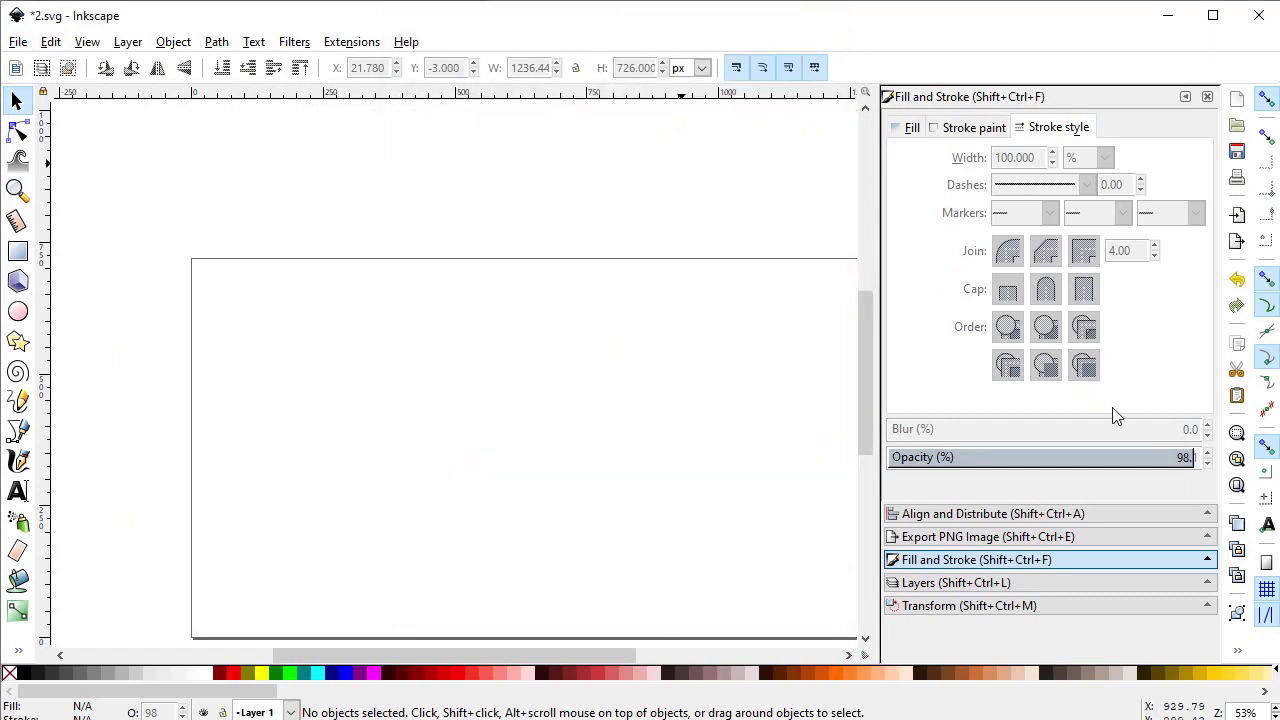
- Import the photo of the handwritten signature and centre it horizontally and vertically on the page
left_click(1238, 485)
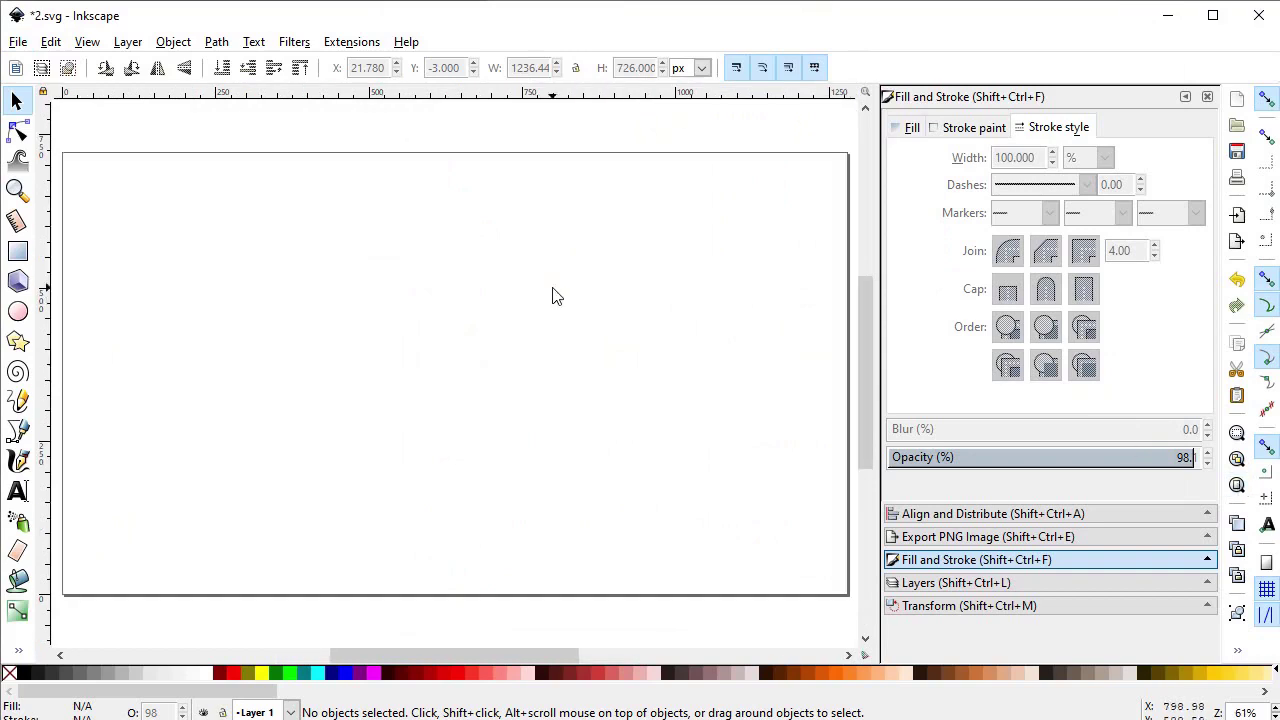
left_click(18, 42)
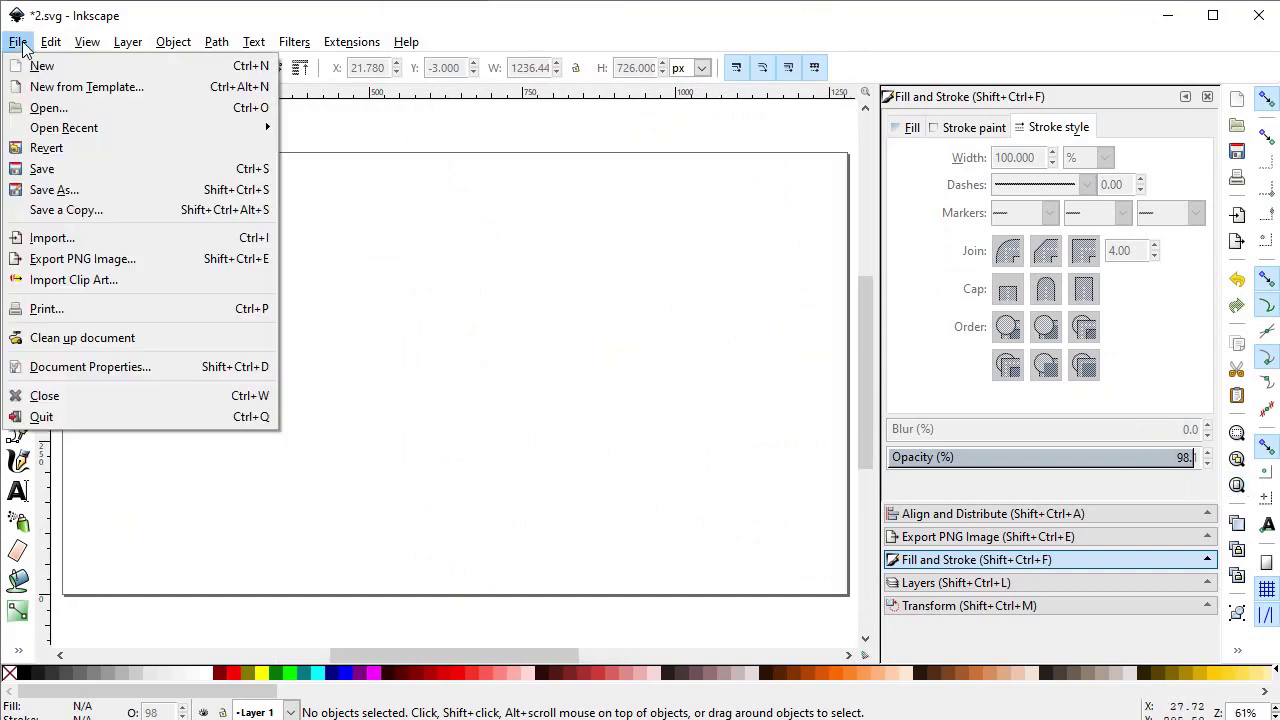
left_click(53, 238)
left_click(545, 176)
double_click(545, 176)
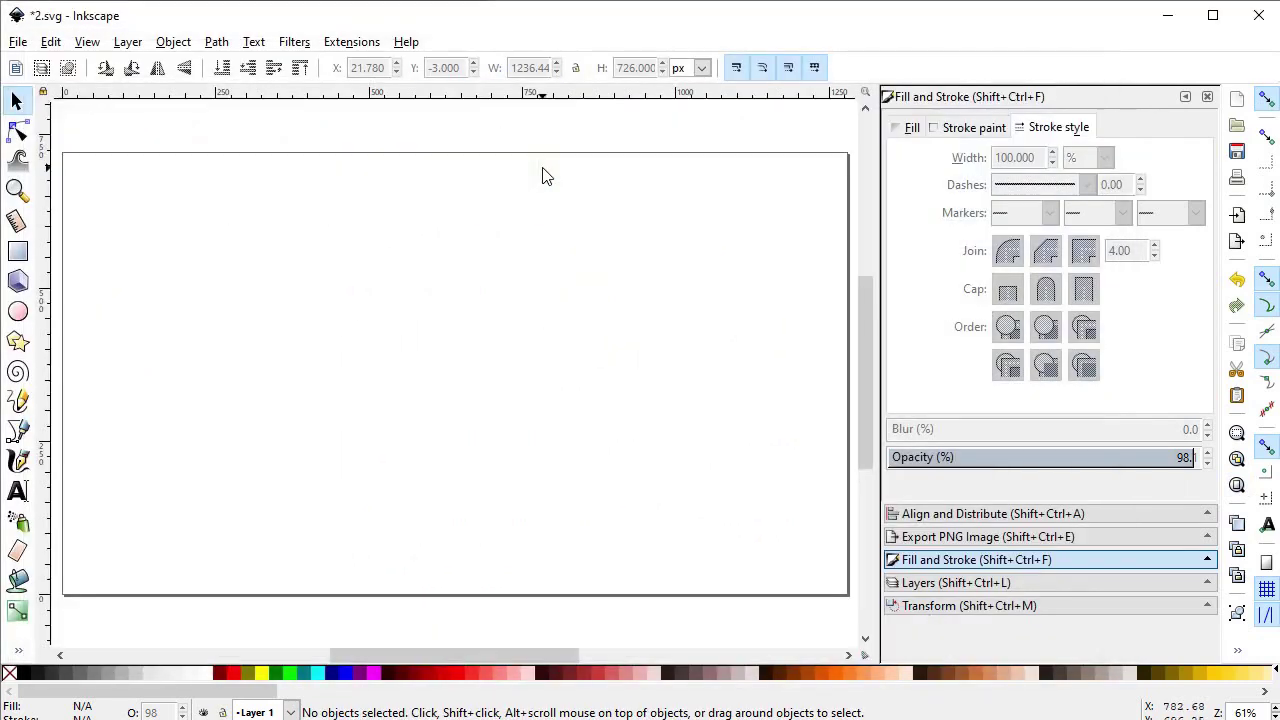
left_click(986, 514)
left_click(1095, 198)
left_click(1092, 230)
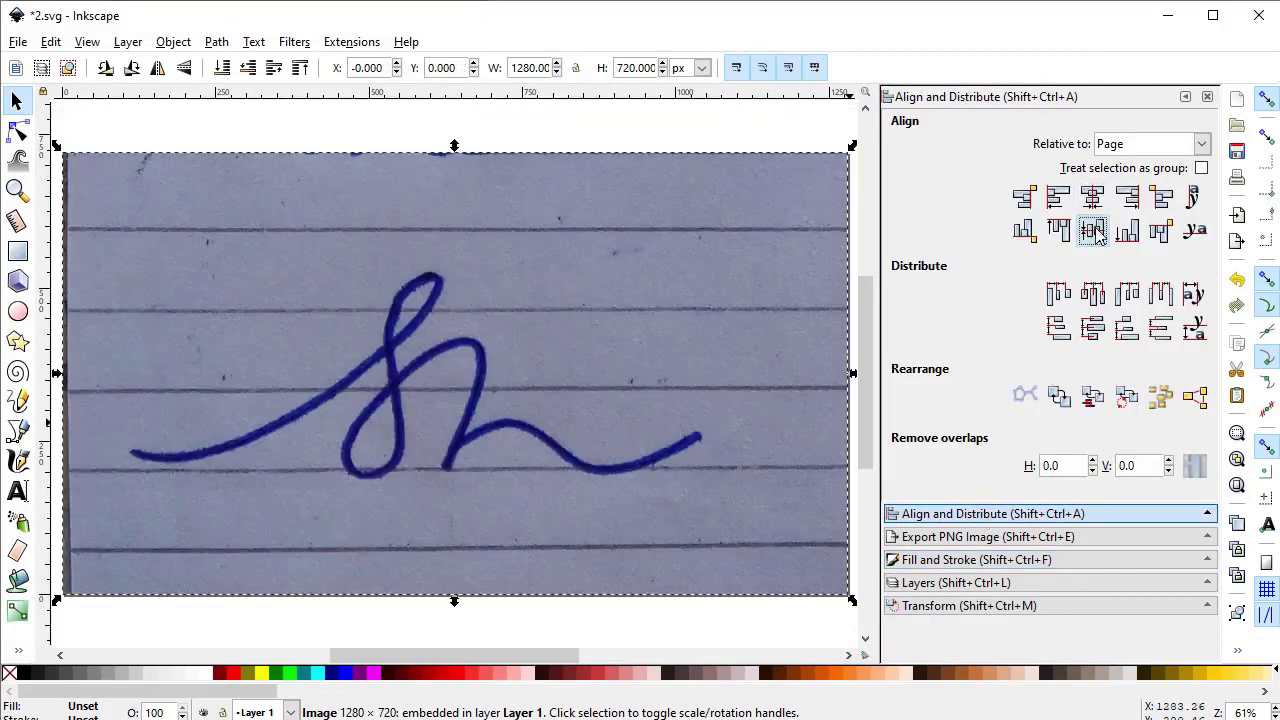
- Lower the opacity of the signature photo to 30%
left_click(945, 560)
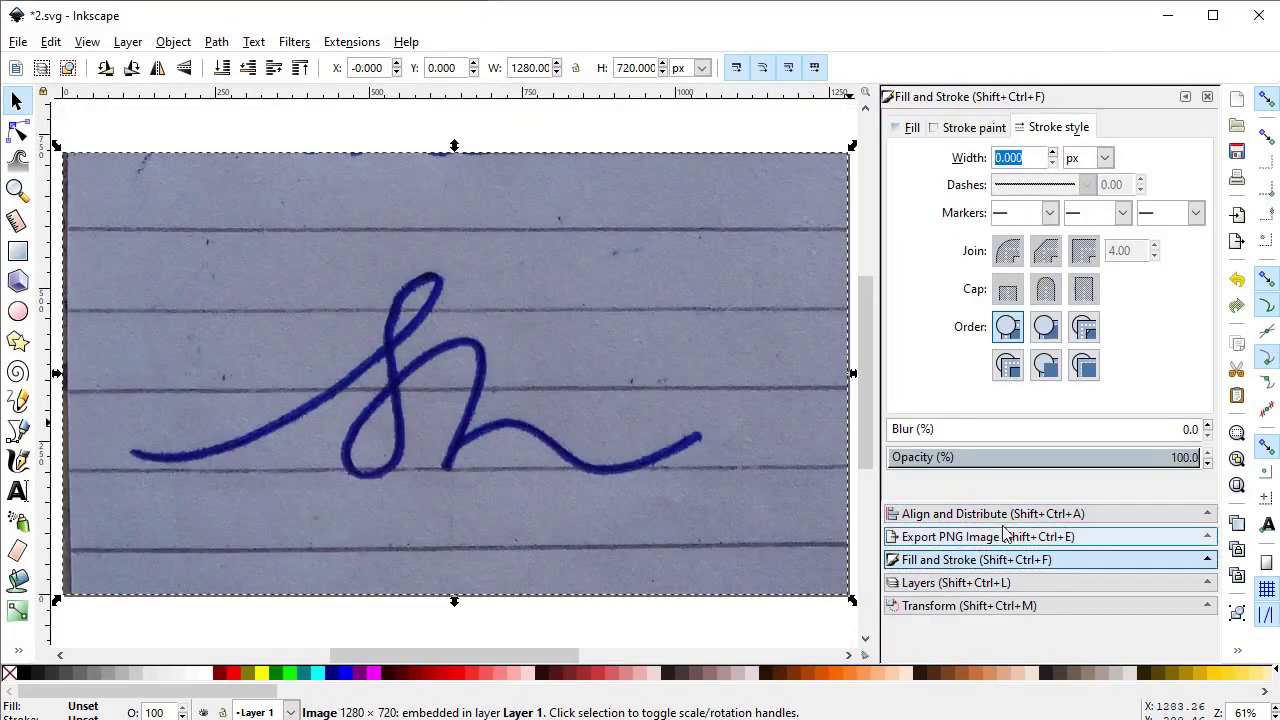
left_click_drag(1199, 457, 1173, 455)
type("30")
key("Return")
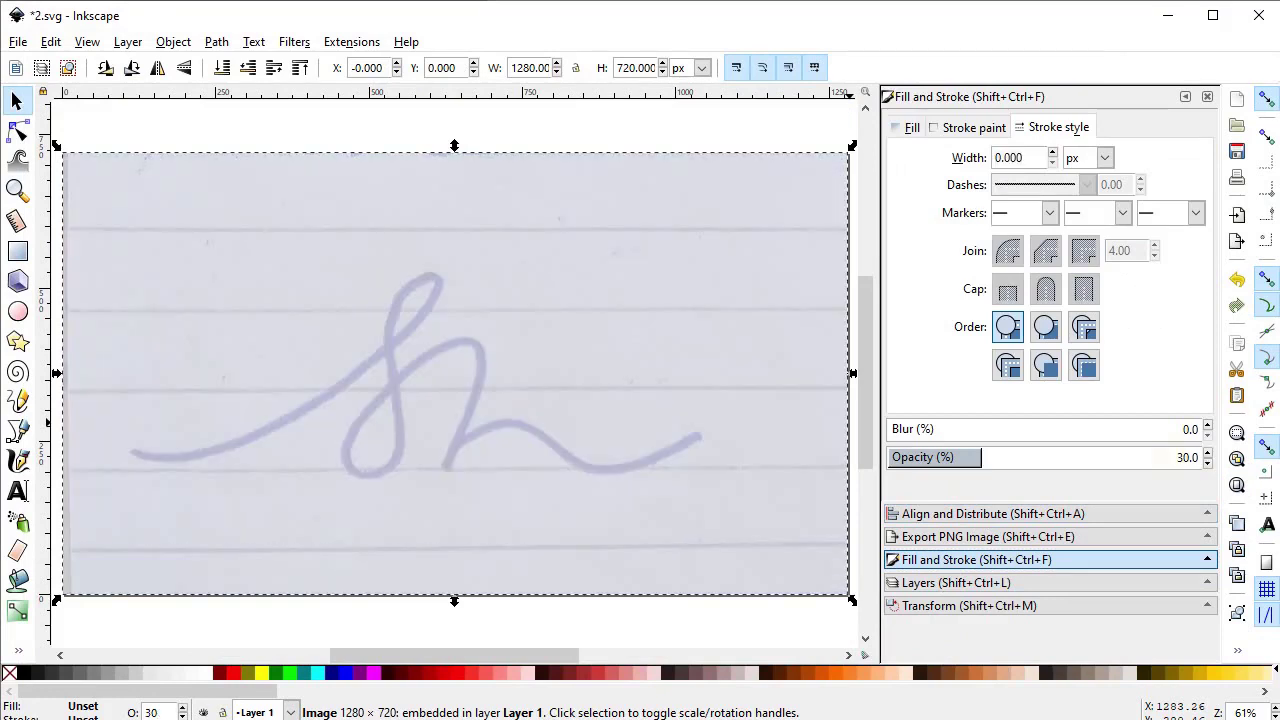
- Draw an open three-node path with straight segments from the signature's starting tip up to the top of its tall loop
left_click(20, 430)
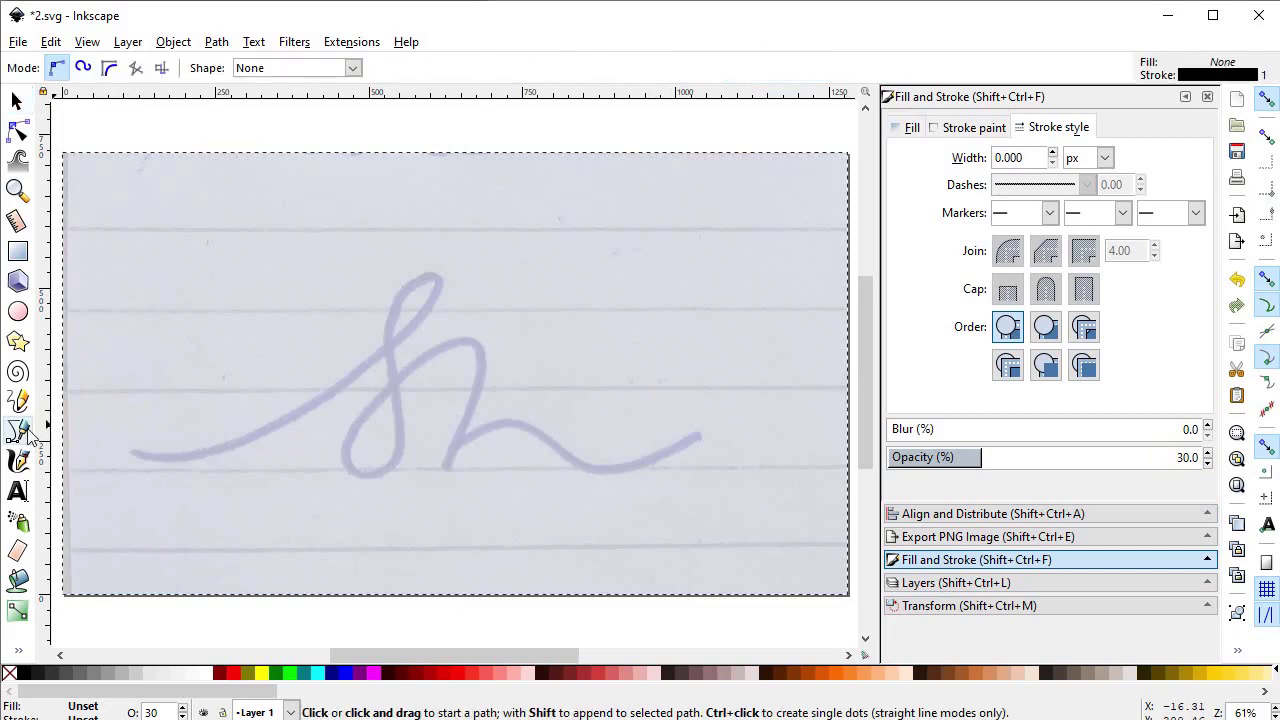
left_click(134, 452)
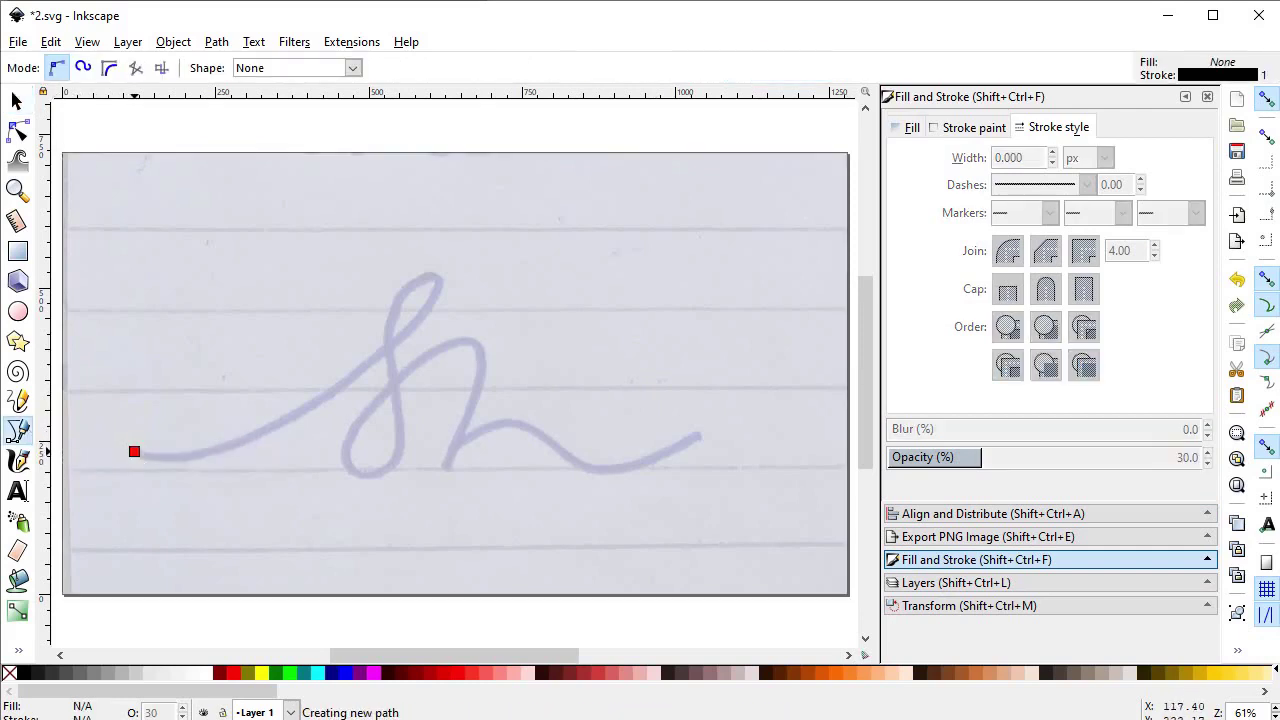
left_click(431, 303)
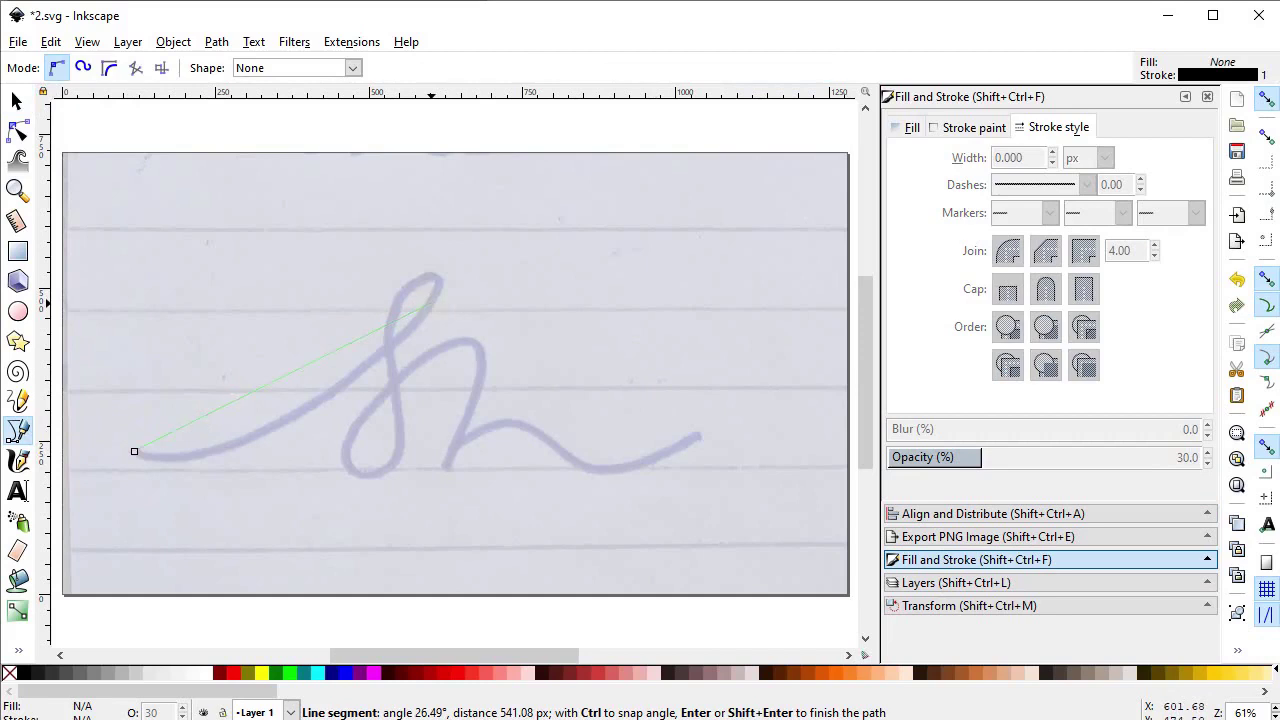
left_click(425, 276)
key("Return")
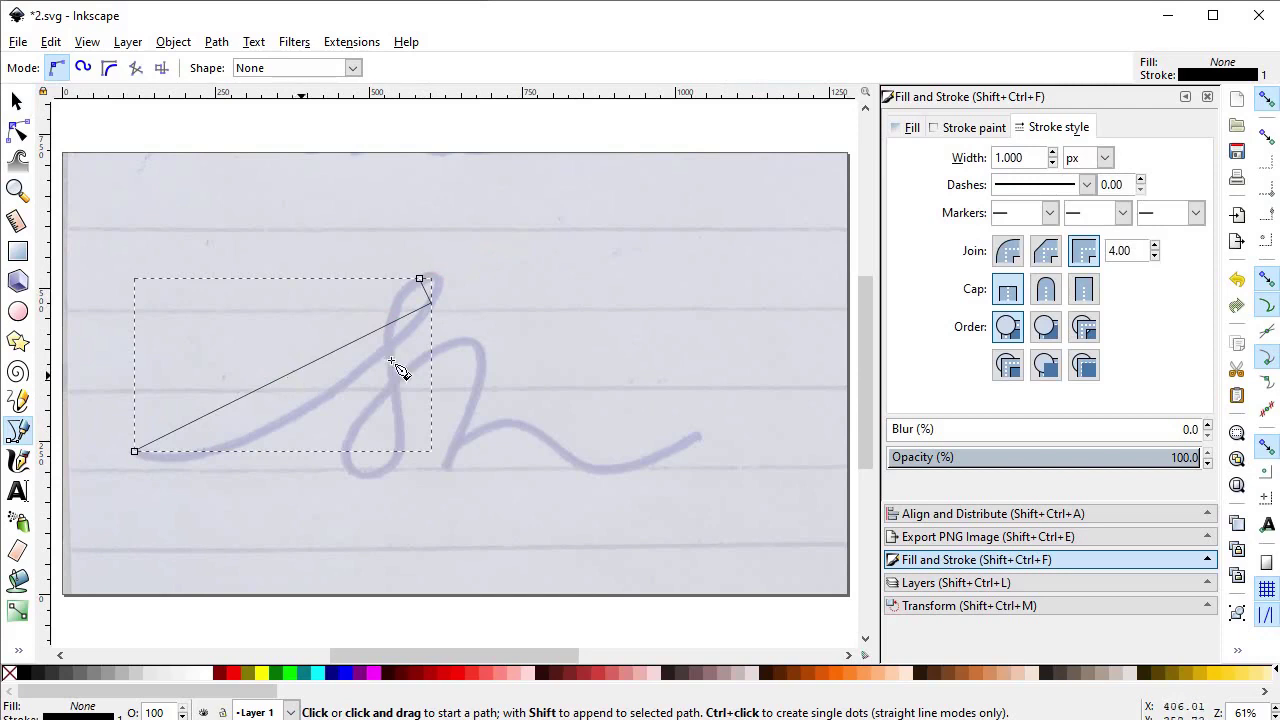
- Set the stroke width of the traced path to 5 px
left_click(924, 570)
left_click_drag(1028, 160, 1015, 161)
type("5")
key("Return")
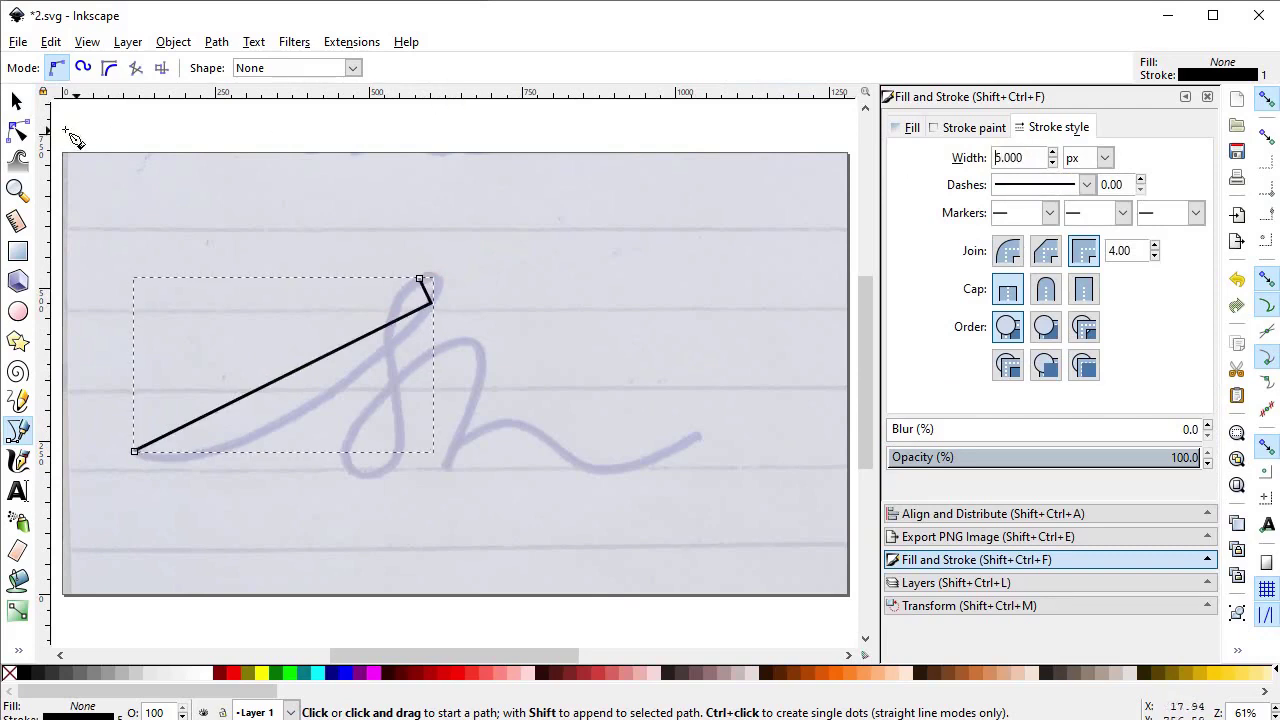
- Bend both straight segments of the path into curves that follow the signature's opening sweep and upper loop
left_click(19, 130)
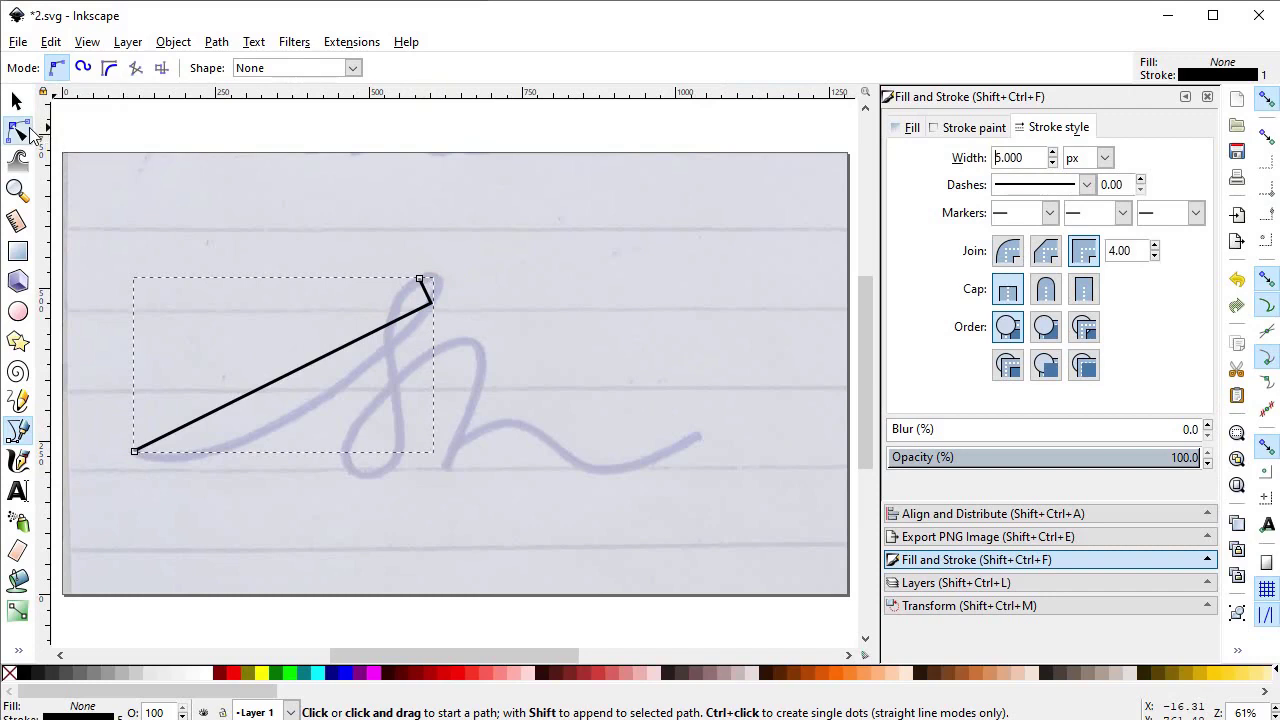
left_click_drag(272, 383, 300, 430)
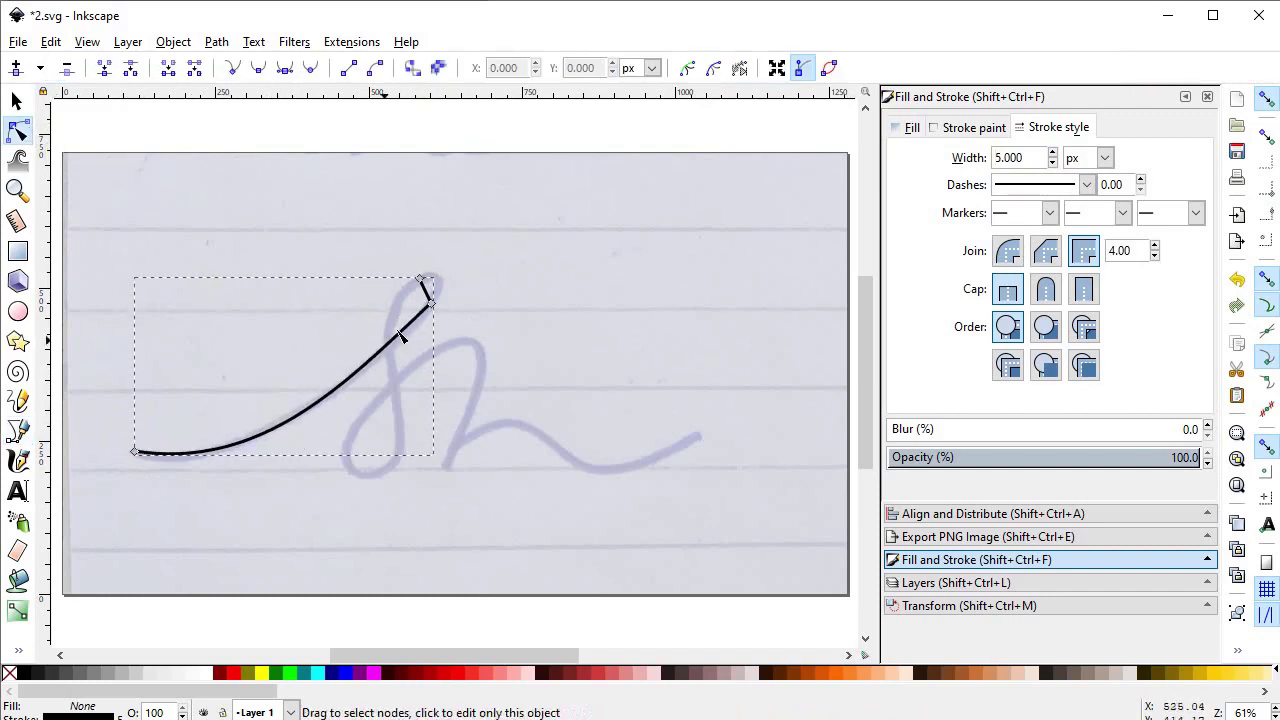
left_click_drag(442, 312, 451, 297)
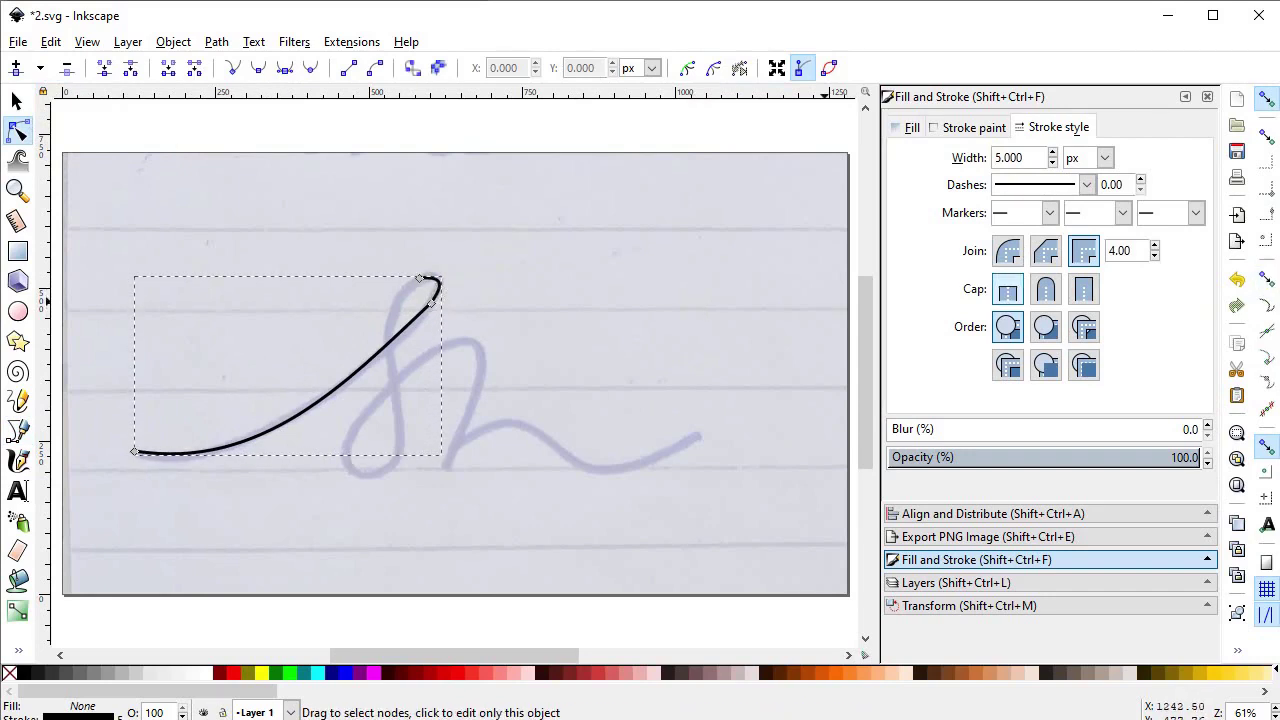
- Adjust the curve handle of the path's middle node to widen the bend at the upper loop
key("z")
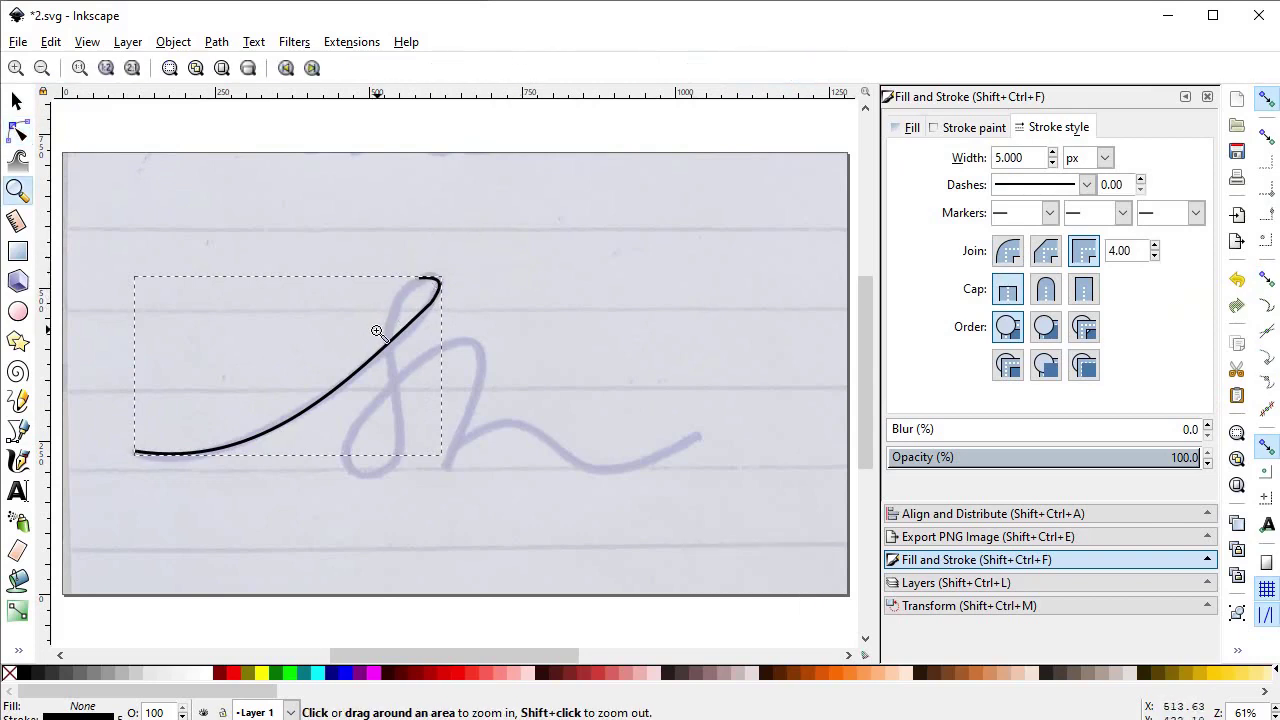
left_click_drag(491, 240, 372, 355)
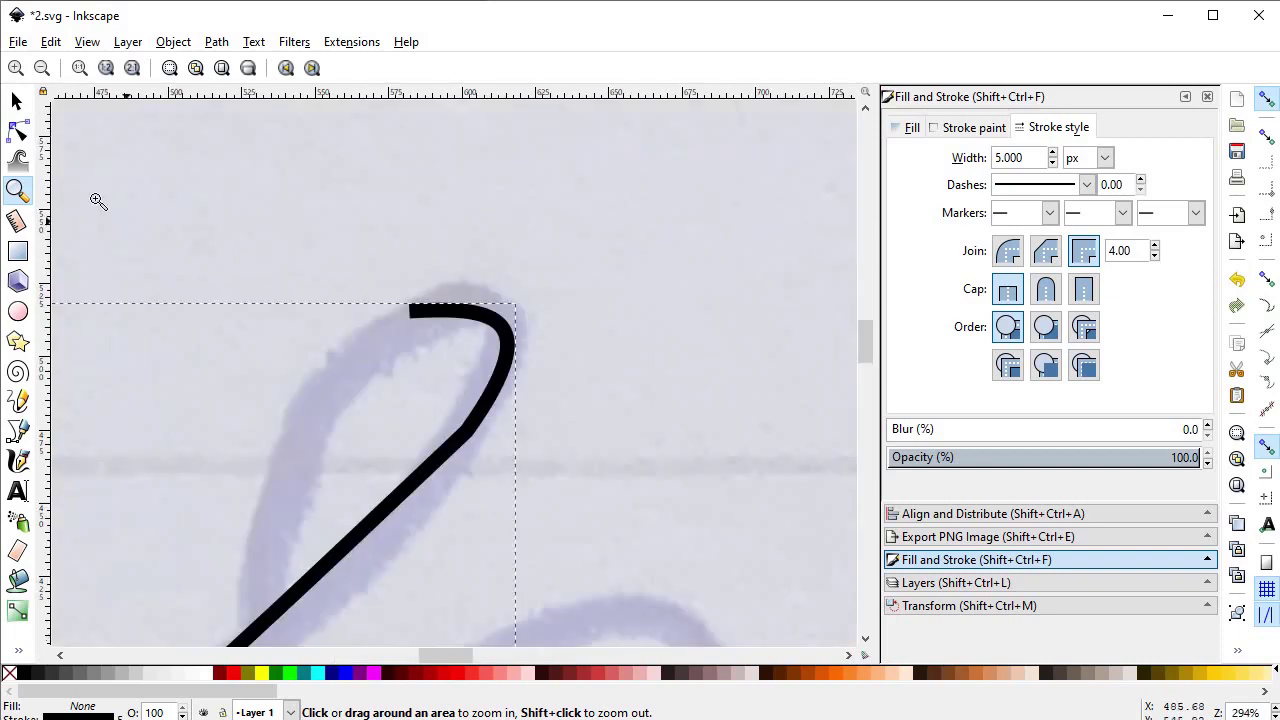
left_click(17, 130)
left_click(467, 432)
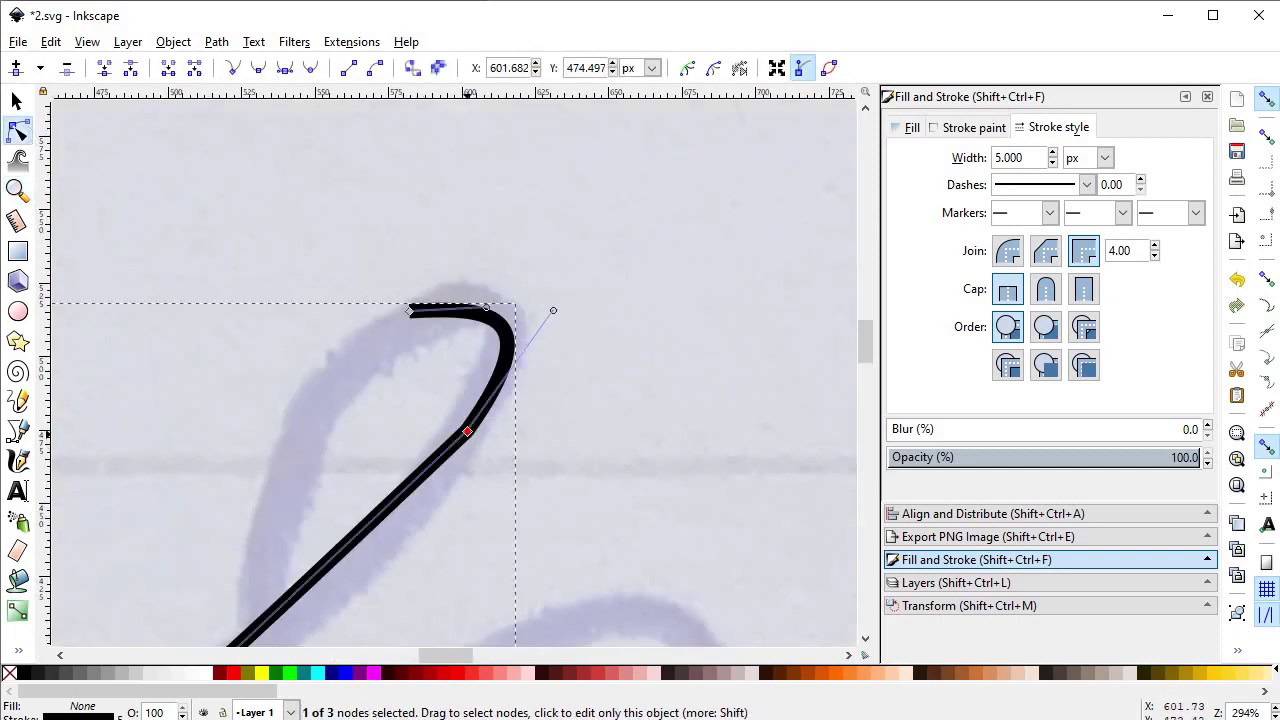
left_click_drag(553, 311, 580, 306)
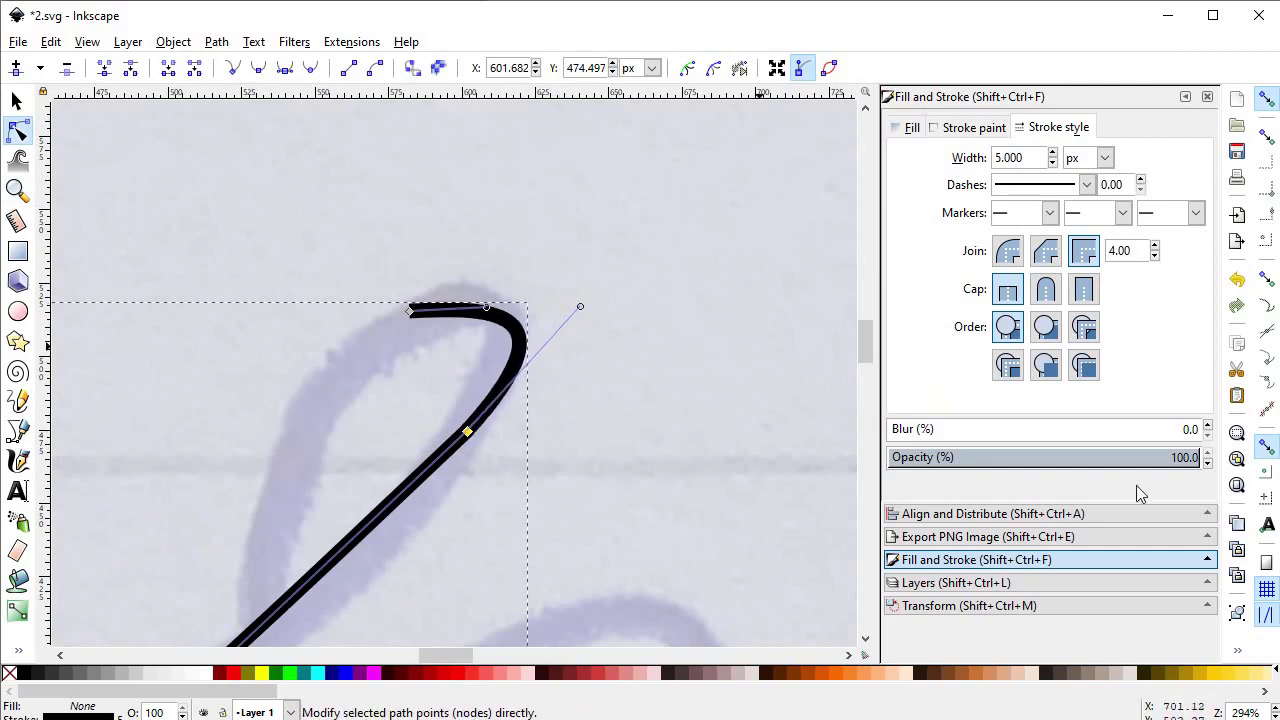
- Reshape the long opening curve with its two node handles to match the signature's sweep
left_click(1237, 485)
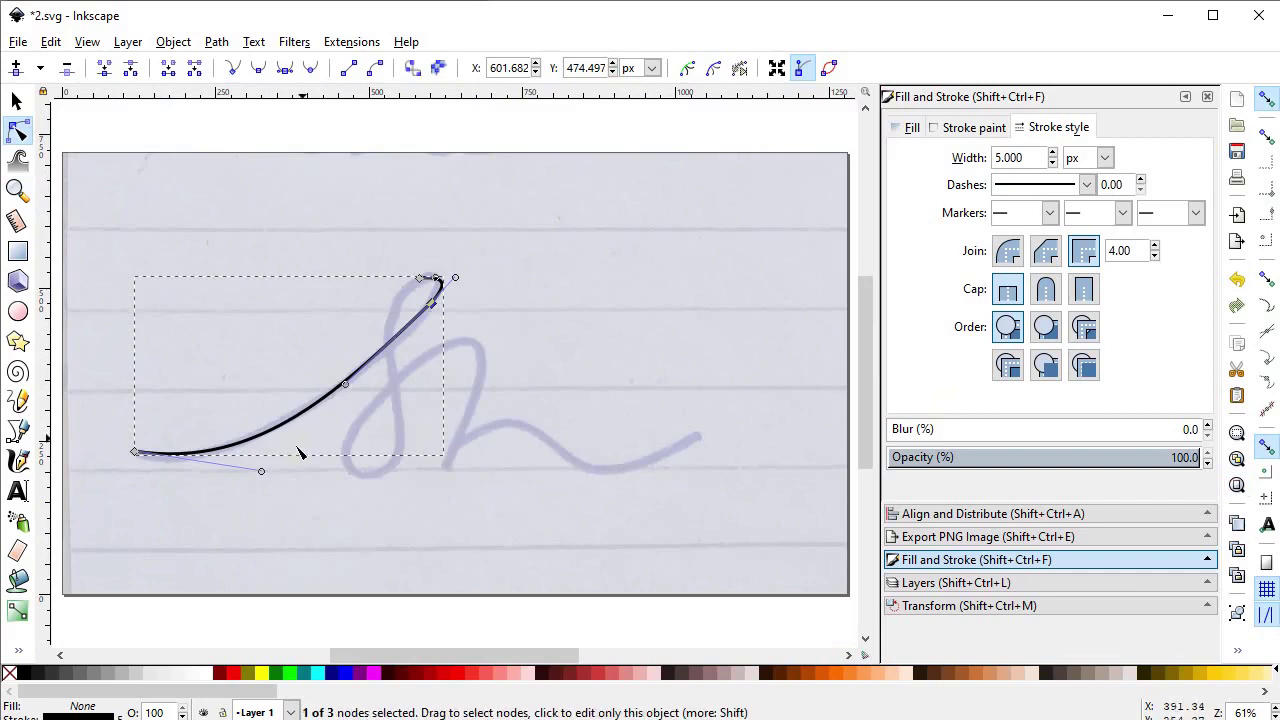
mouse_move(263, 475)
left_mouse_down()
mouse_move(277, 463)
mouse_move(278, 479)
mouse_move(242, 482)
left_mouse_up()
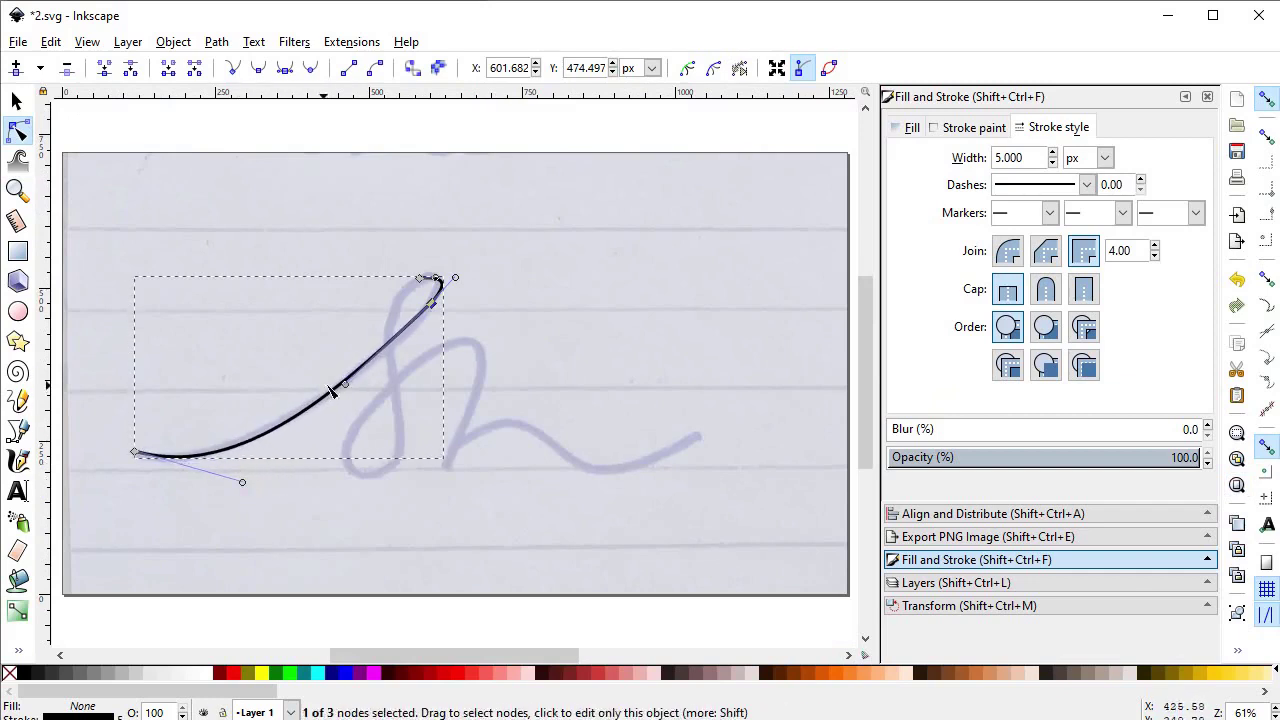
left_click_drag(347, 391, 393, 355)
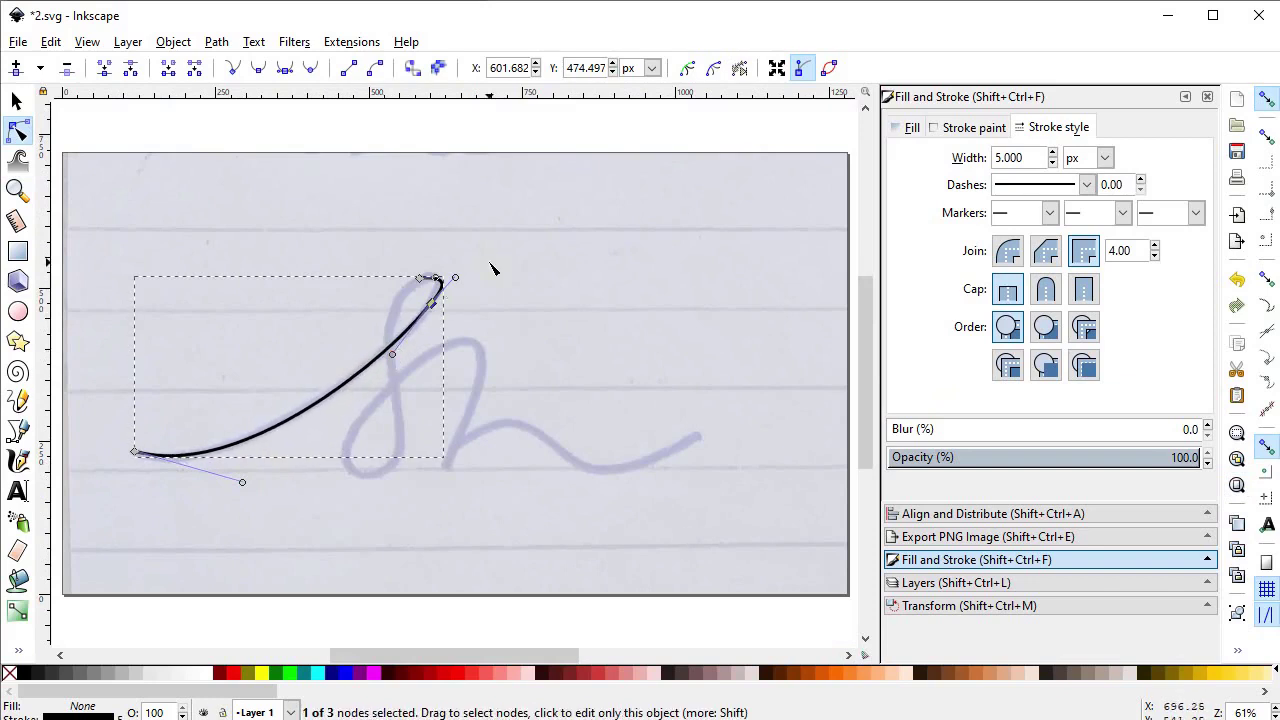
- Refine the short curve over the upper loop with both of its handles to match the rounded top of the signature
key("z")
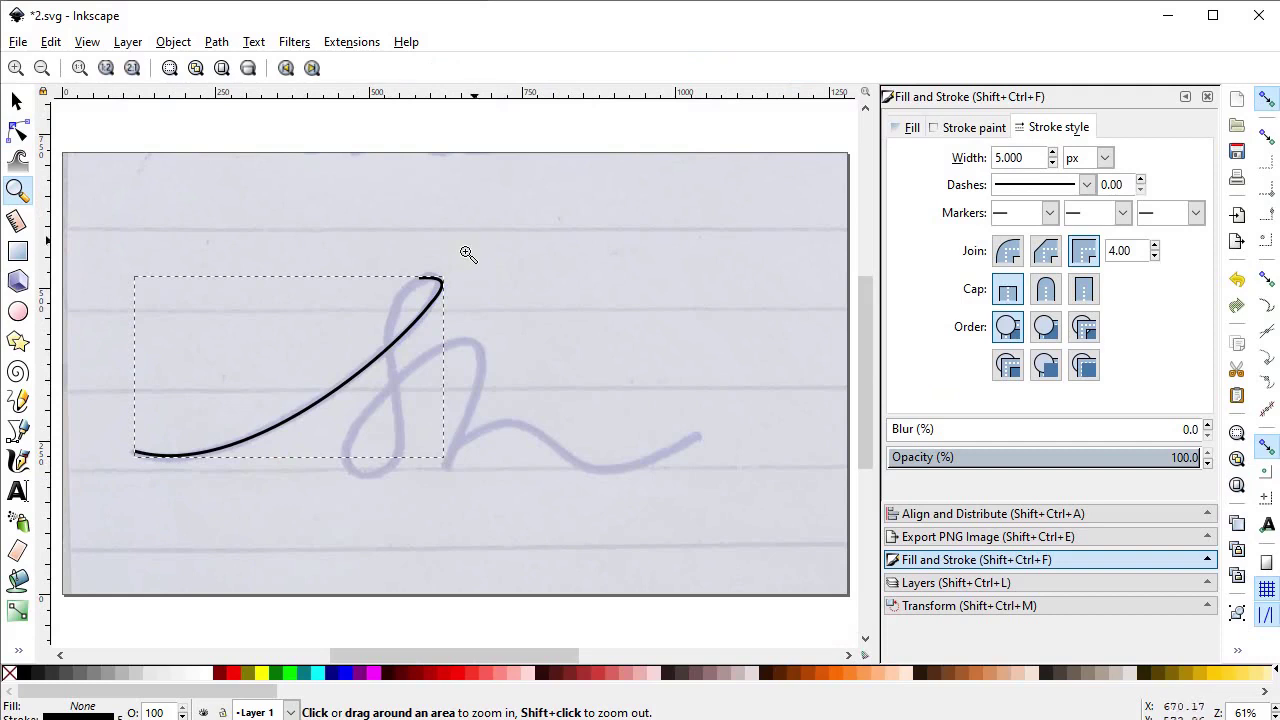
left_click_drag(484, 242, 364, 356)
left_click(17, 131)
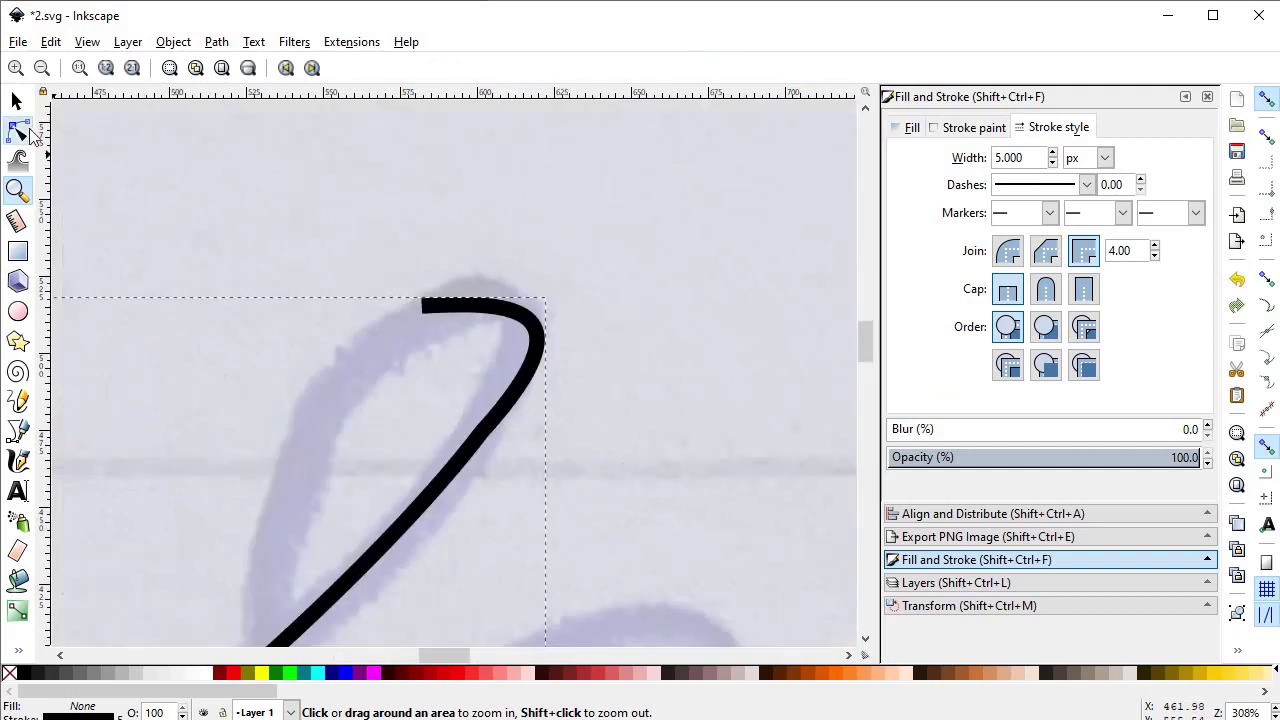
double_click(482, 432)
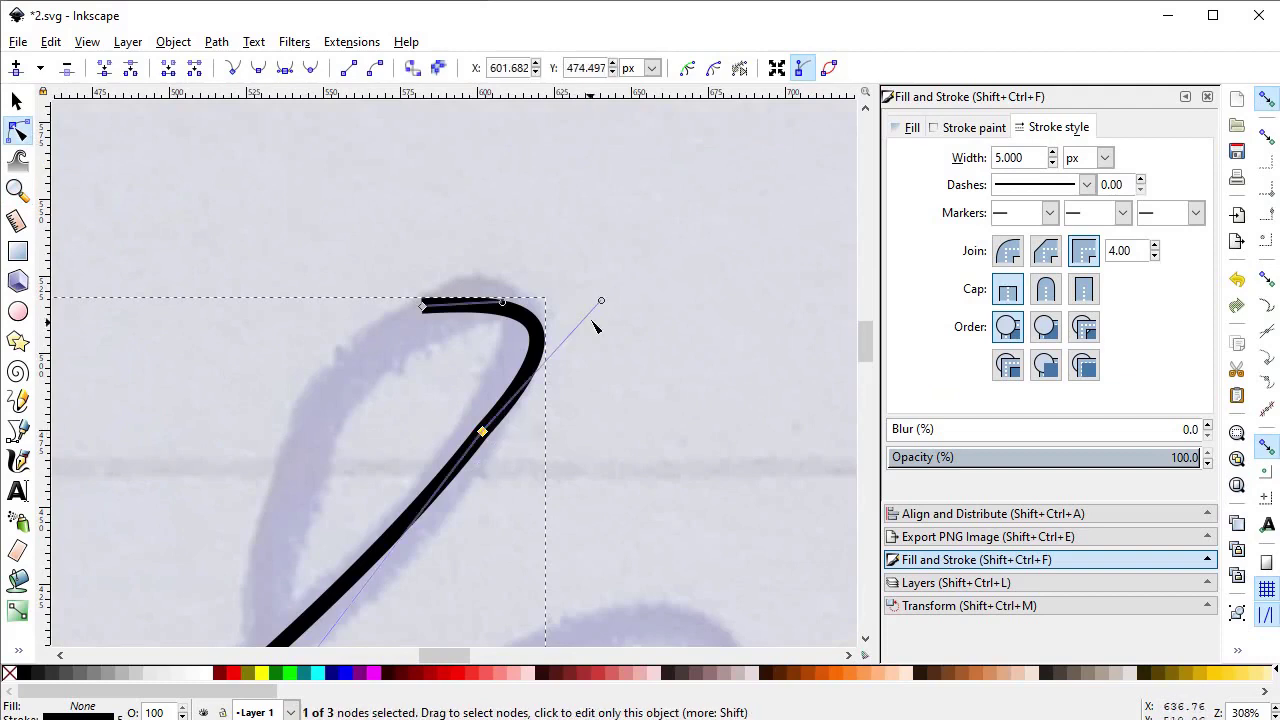
left_click_drag(601, 302, 592, 290)
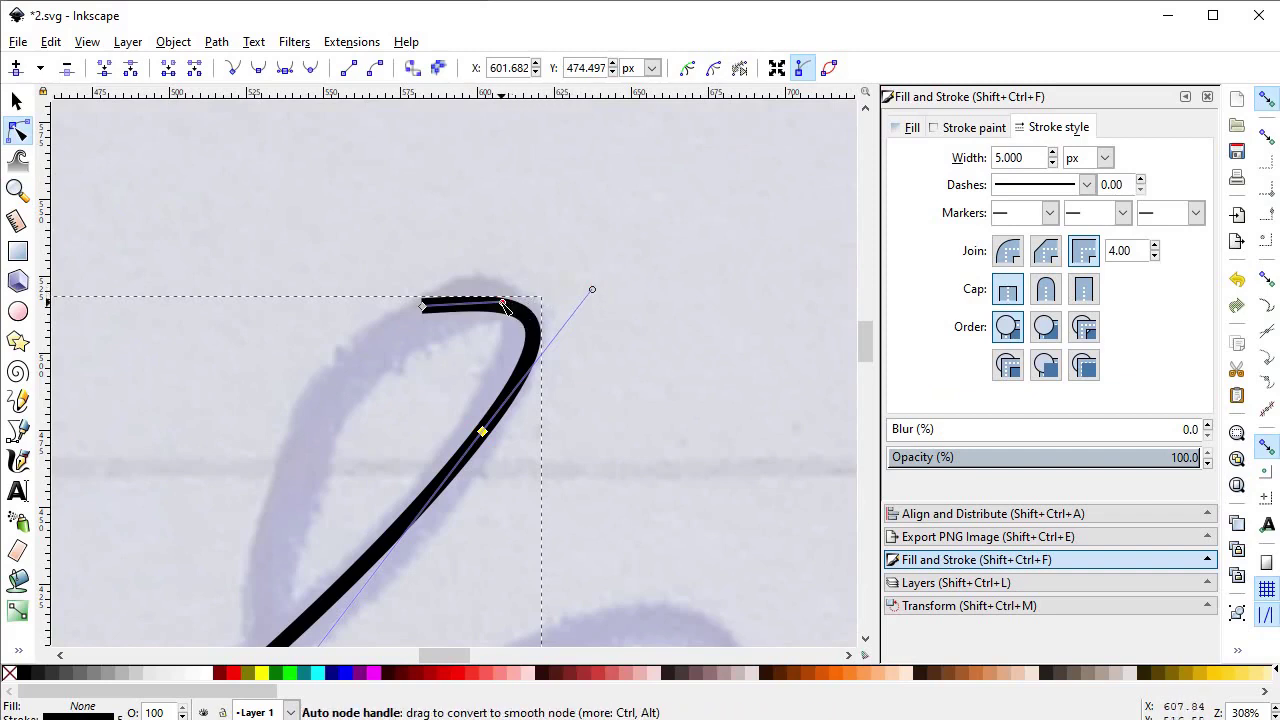
left_click_drag(503, 304, 482, 275)
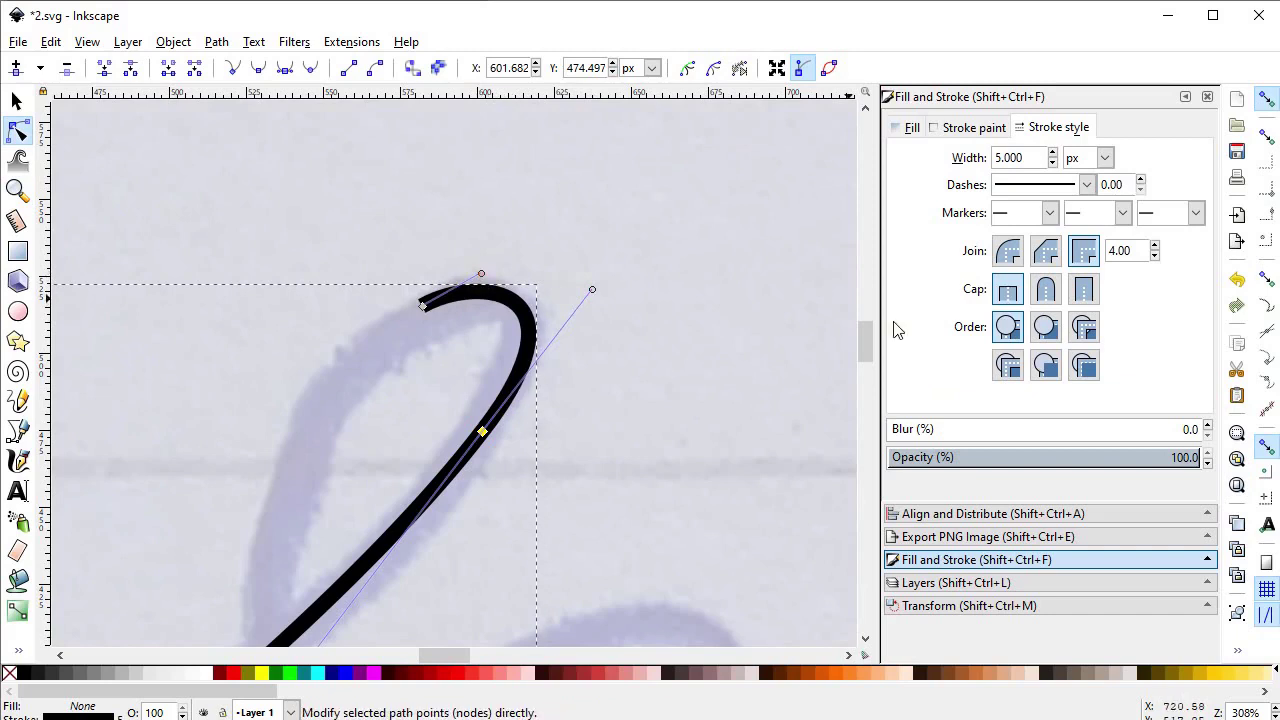
- Extend the path from its open end at the upper loop down to the bottom of the lower loop
key("5")
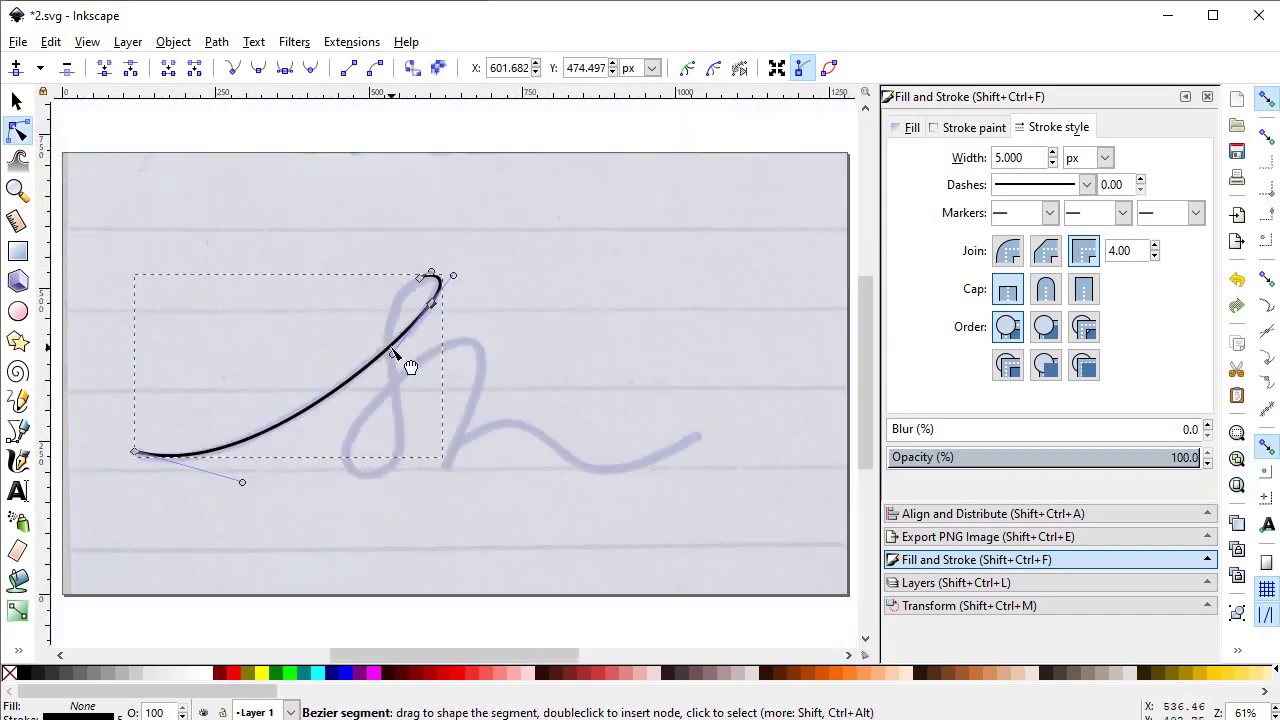
left_click(17, 430)
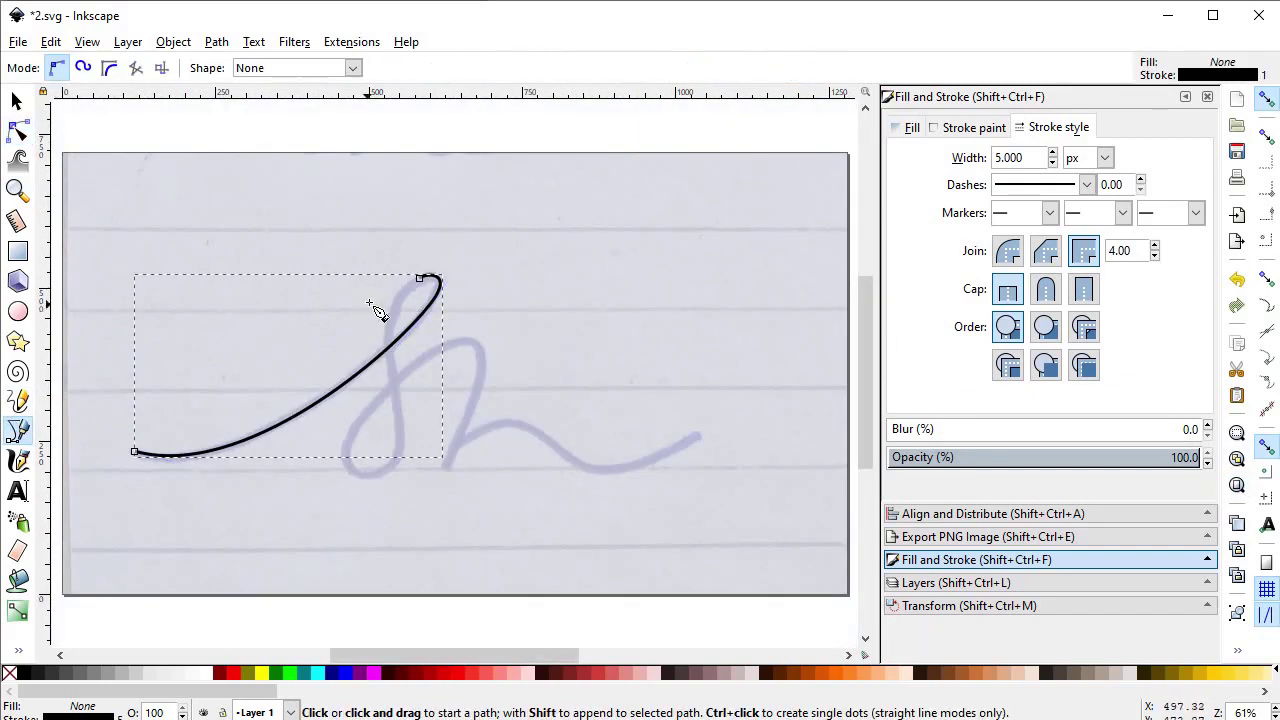
left_click(420, 279)
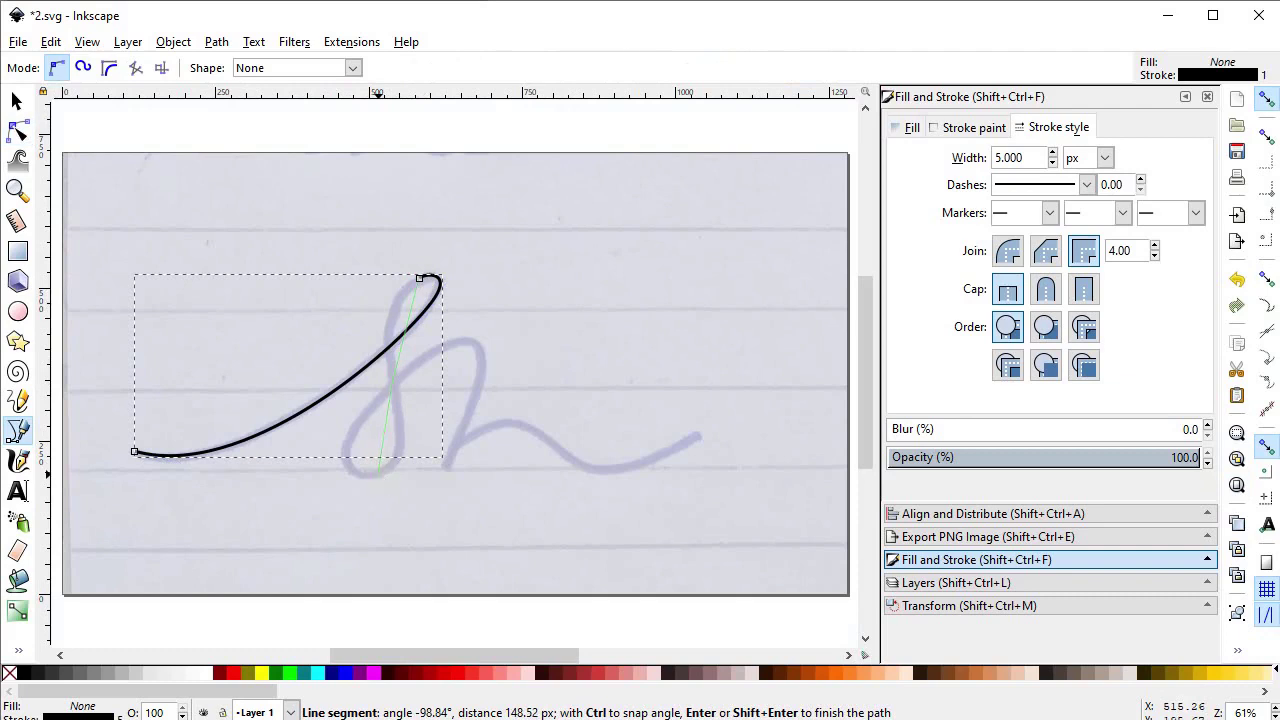
double_click(378, 473)
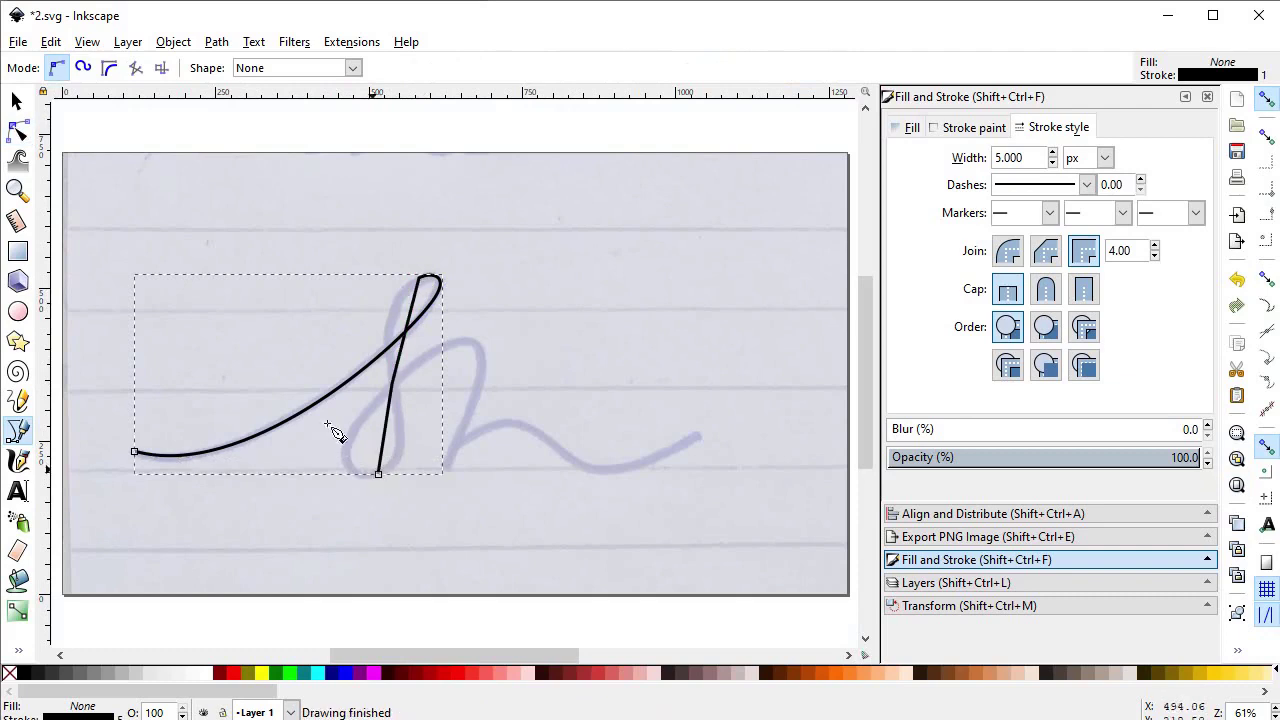
- Bend the two straight downstroke segments between the upper loop and the bottom of the lower loop into curves following the signature
left_click(18, 130)
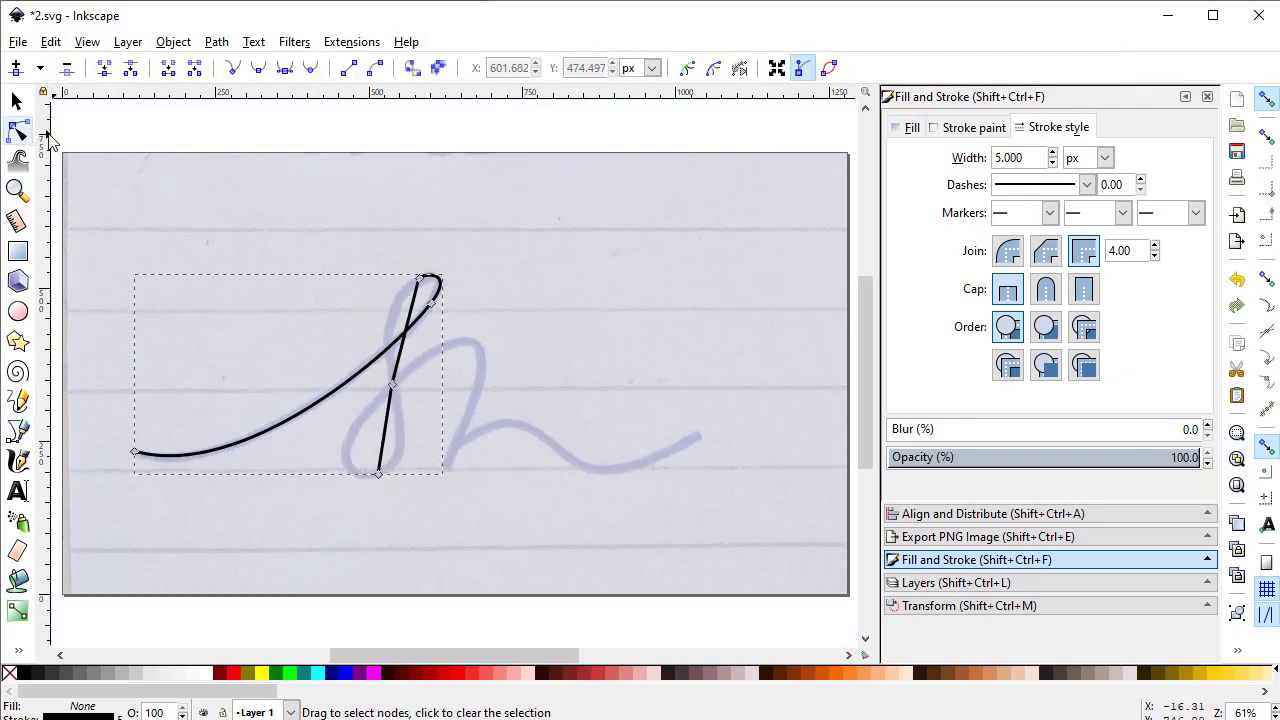
left_click_drag(421, 352, 414, 326)
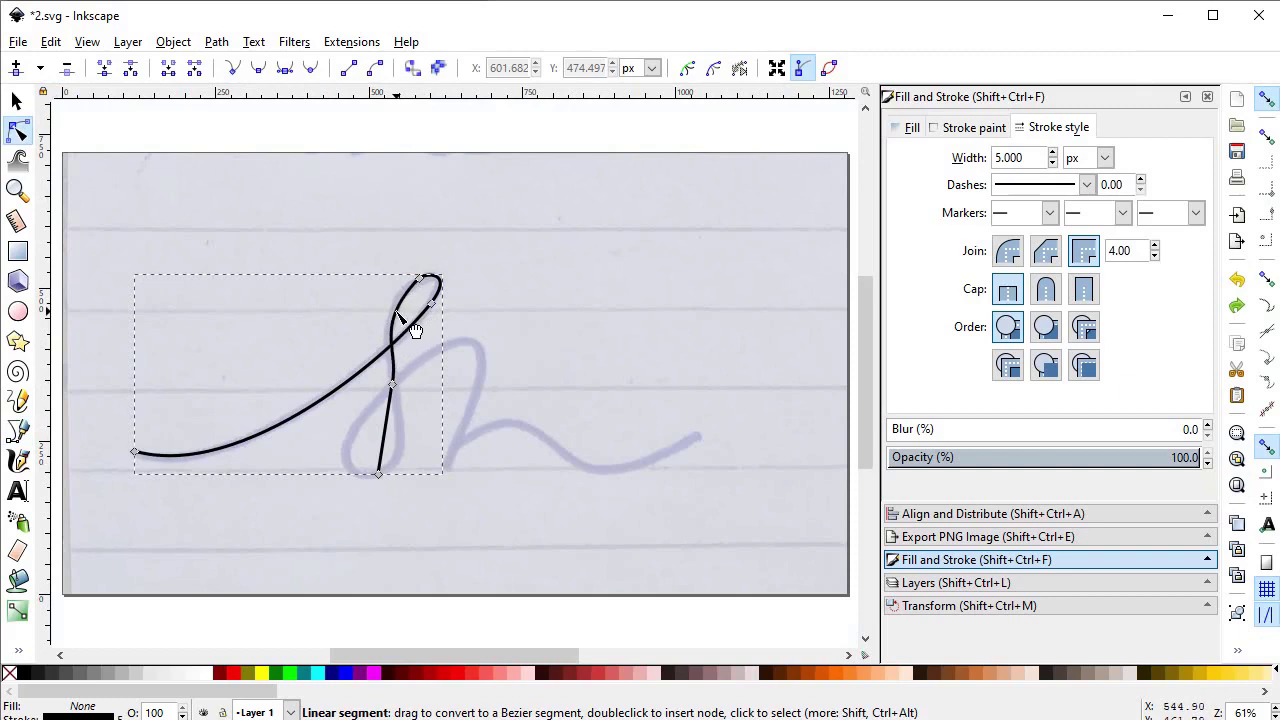
left_click_drag(389, 416, 401, 448)
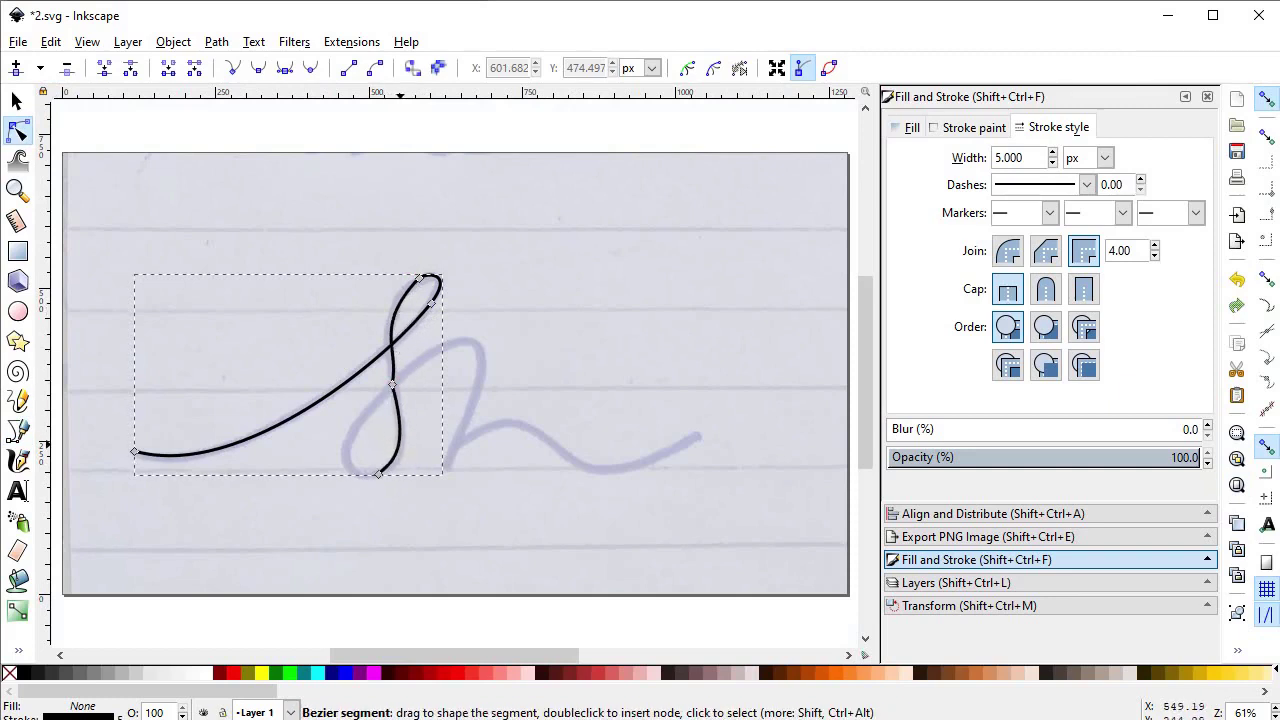
- Refine the outer curve of the upper loop by adjusting its handles and shifting the downstroke's middle node onto the signature
key("z")
left_click_drag(448, 240, 345, 417)
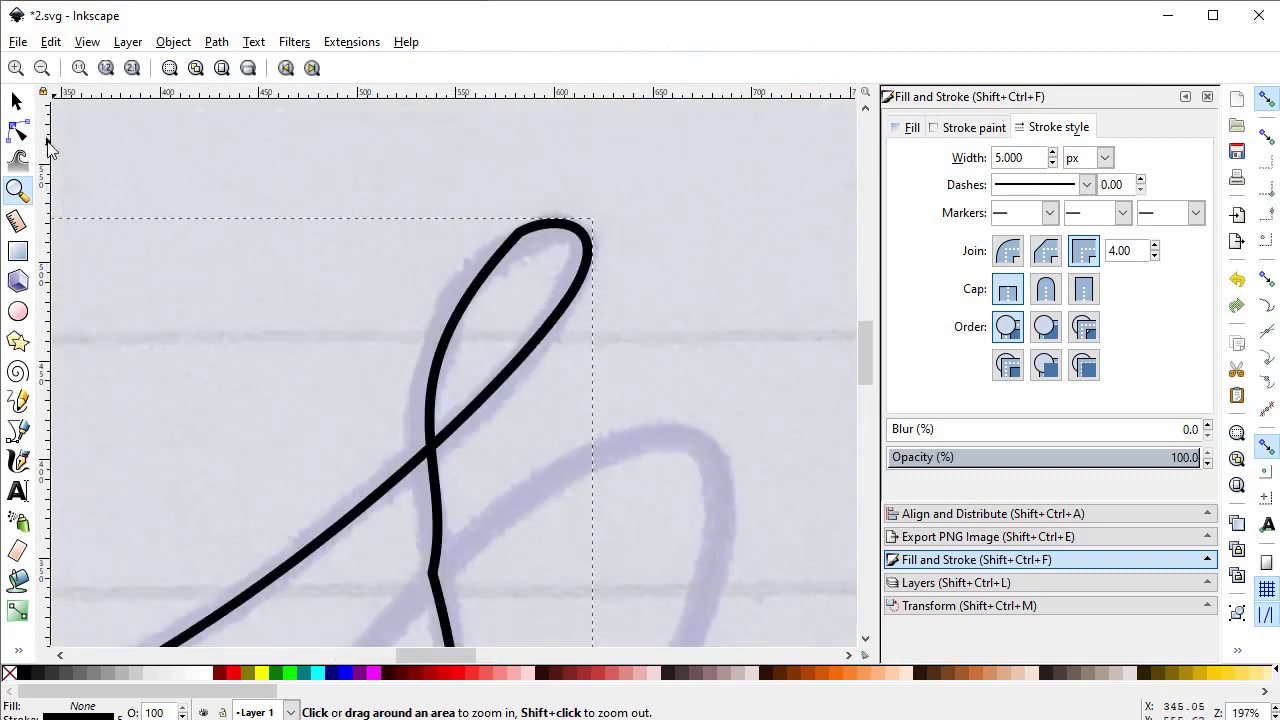
left_click(17, 131)
left_click(432, 571)
left_click_drag(458, 463, 426, 466)
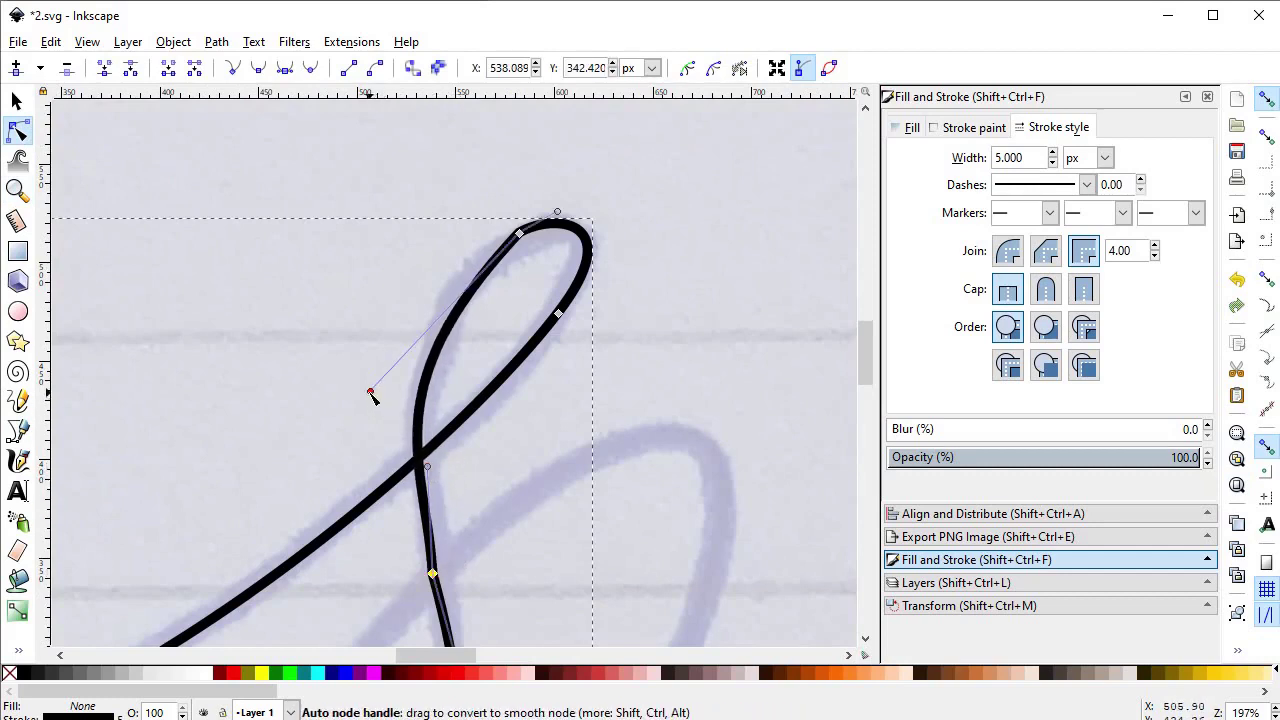
left_click_drag(372, 390, 384, 310)
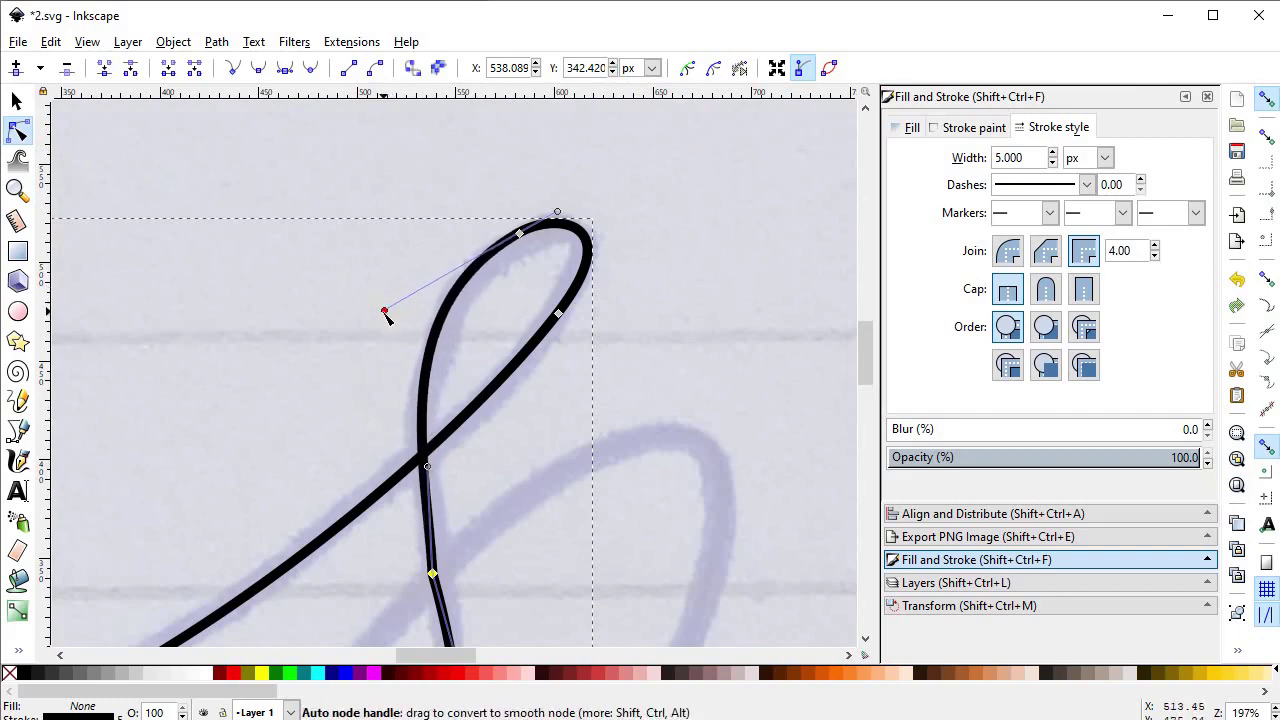
left_click_drag(428, 470, 415, 474)
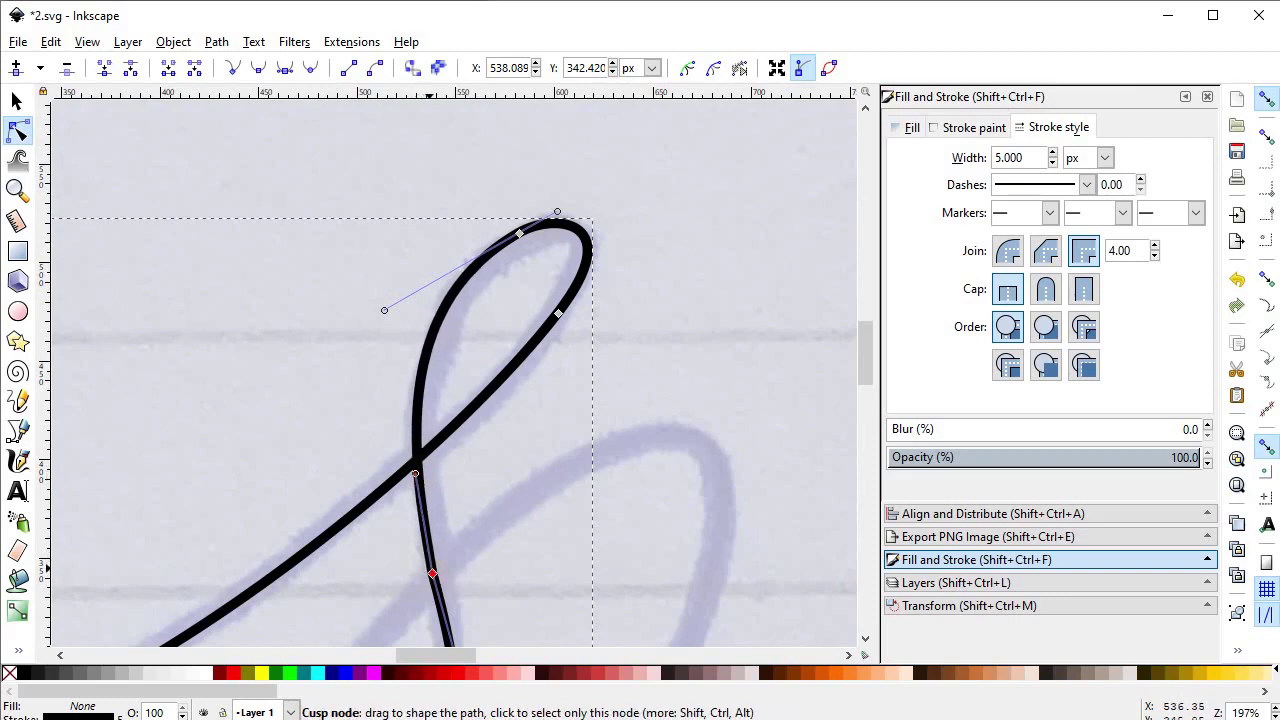
left_click_drag(435, 581, 439, 575)
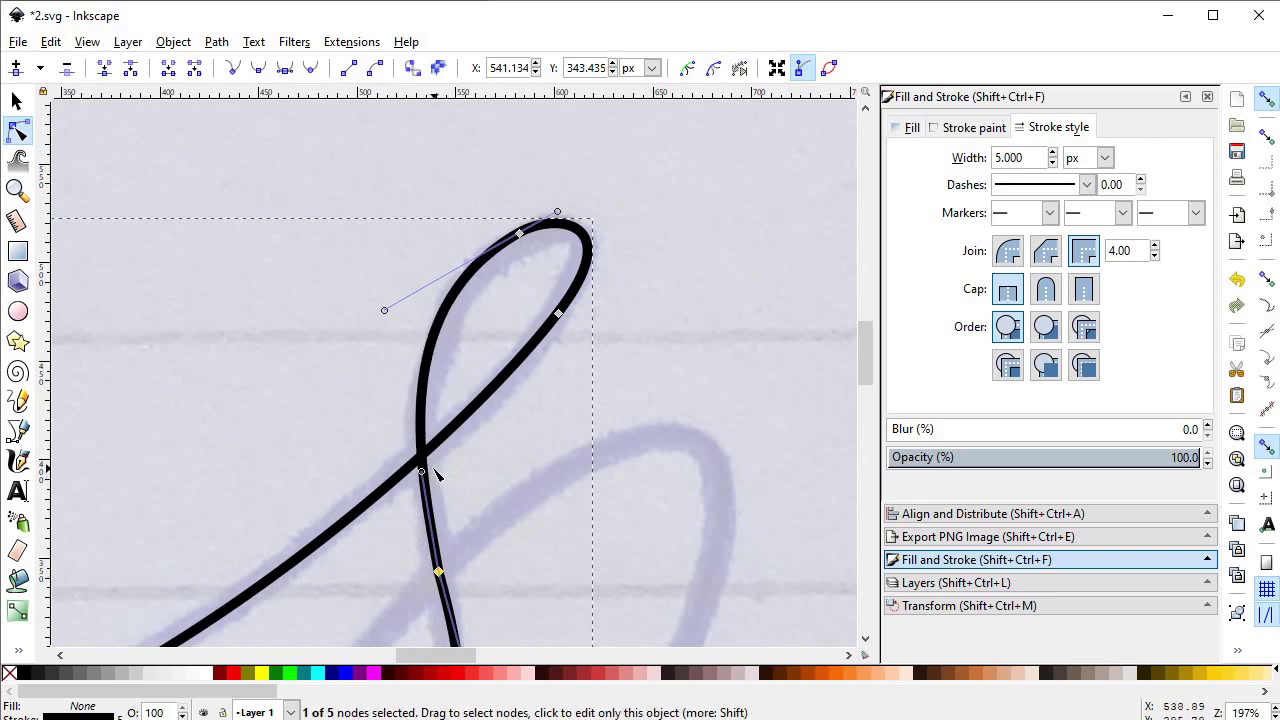
left_click_drag(421, 473, 414, 471)
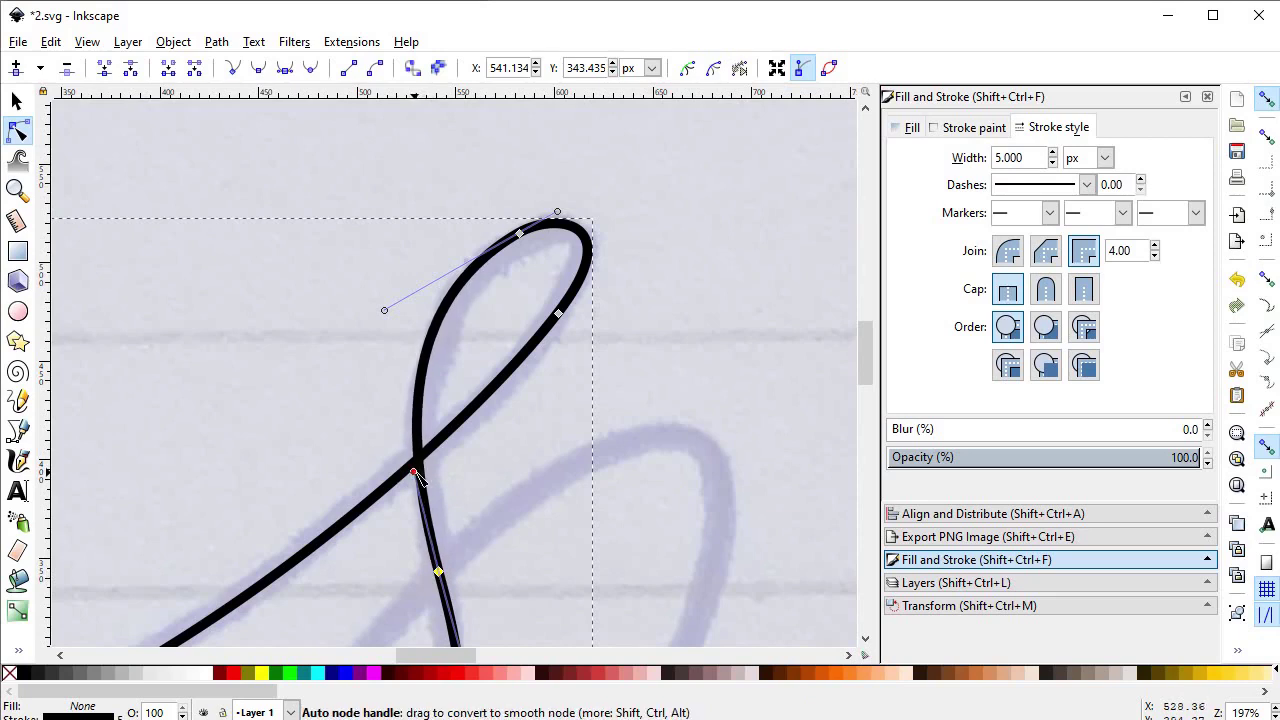
- Adjust the curve handle at the path's open end to round the downstroke into the bottom of the lower loop
scroll(469, 518, "down", 10)
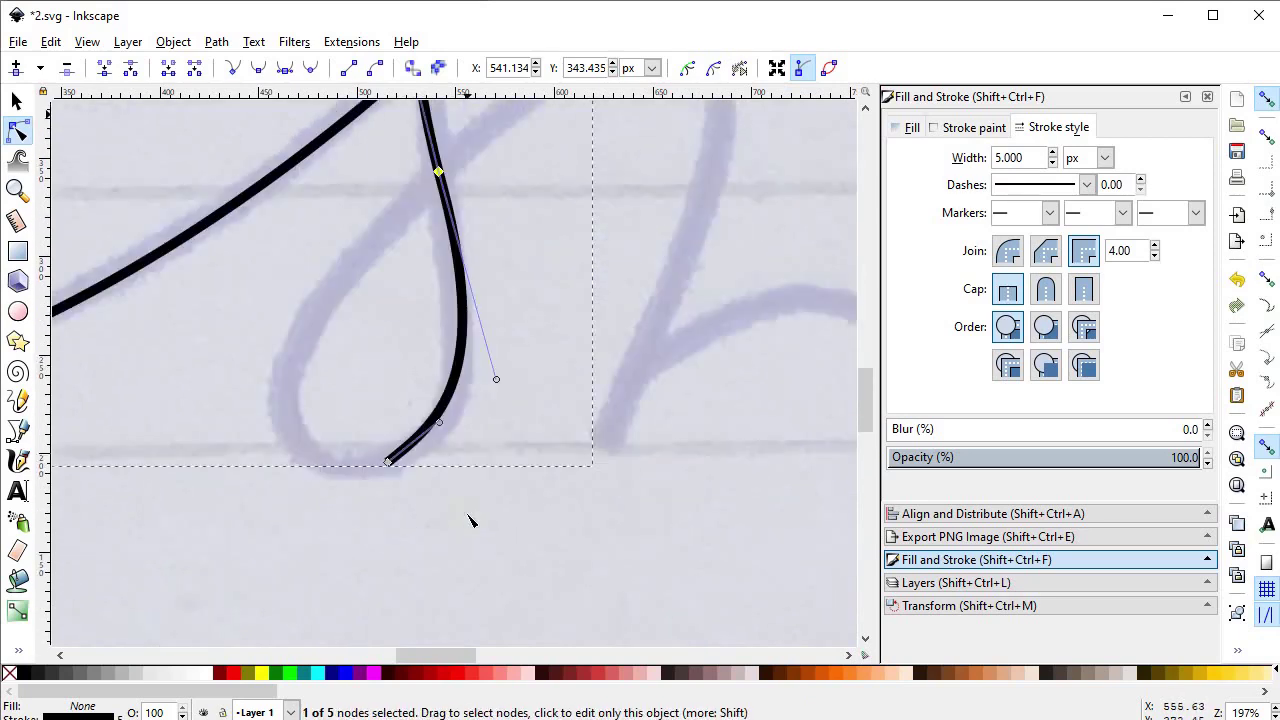
left_click_drag(438, 424, 453, 456)
scroll(453, 456, "up", 2)
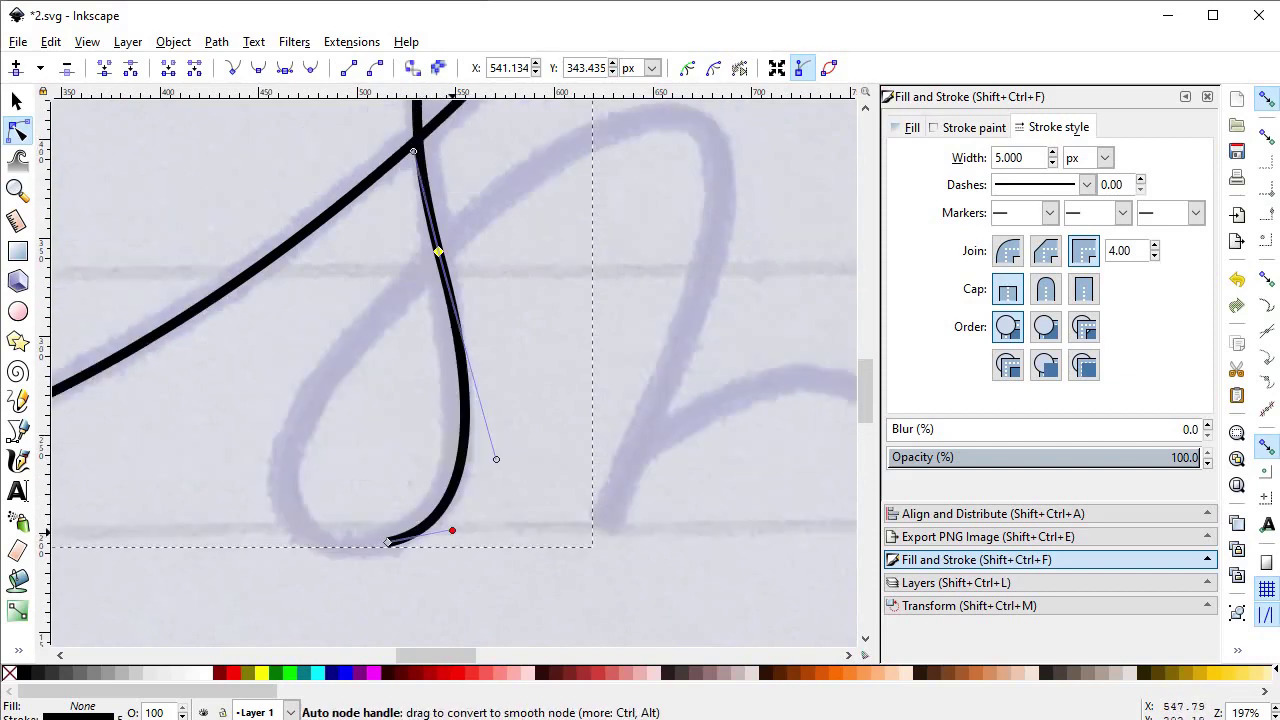
- Extend the path from the bottom of the lower loop through the crossing and the hump's top to the foot of the second downstroke
left_click(17, 431)
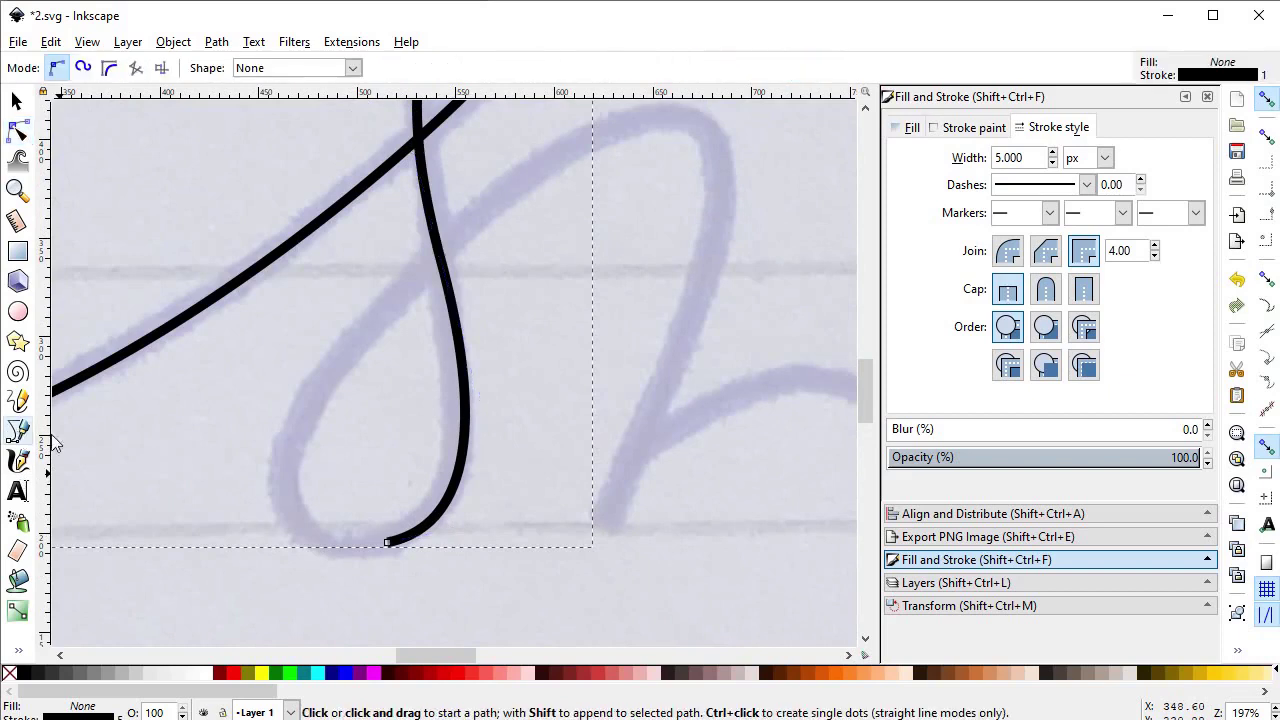
left_click(387, 542)
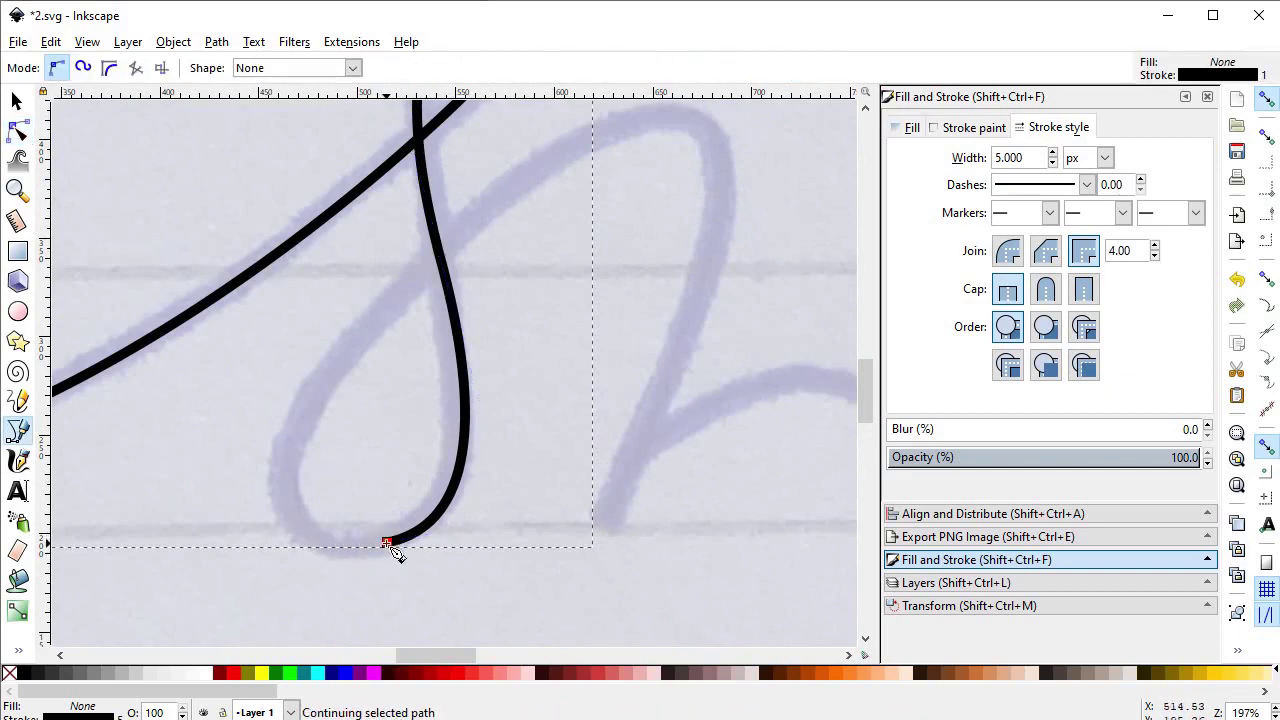
left_click(410, 276)
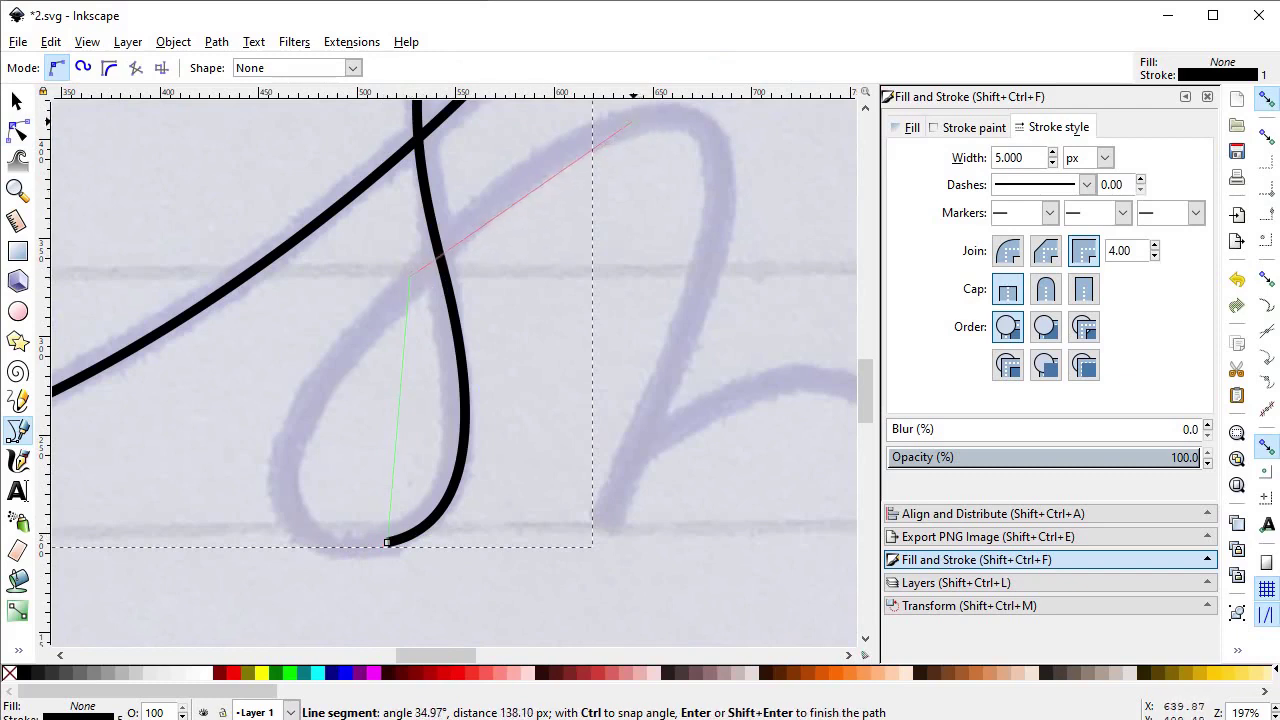
left_click(632, 122)
left_click(608, 525)
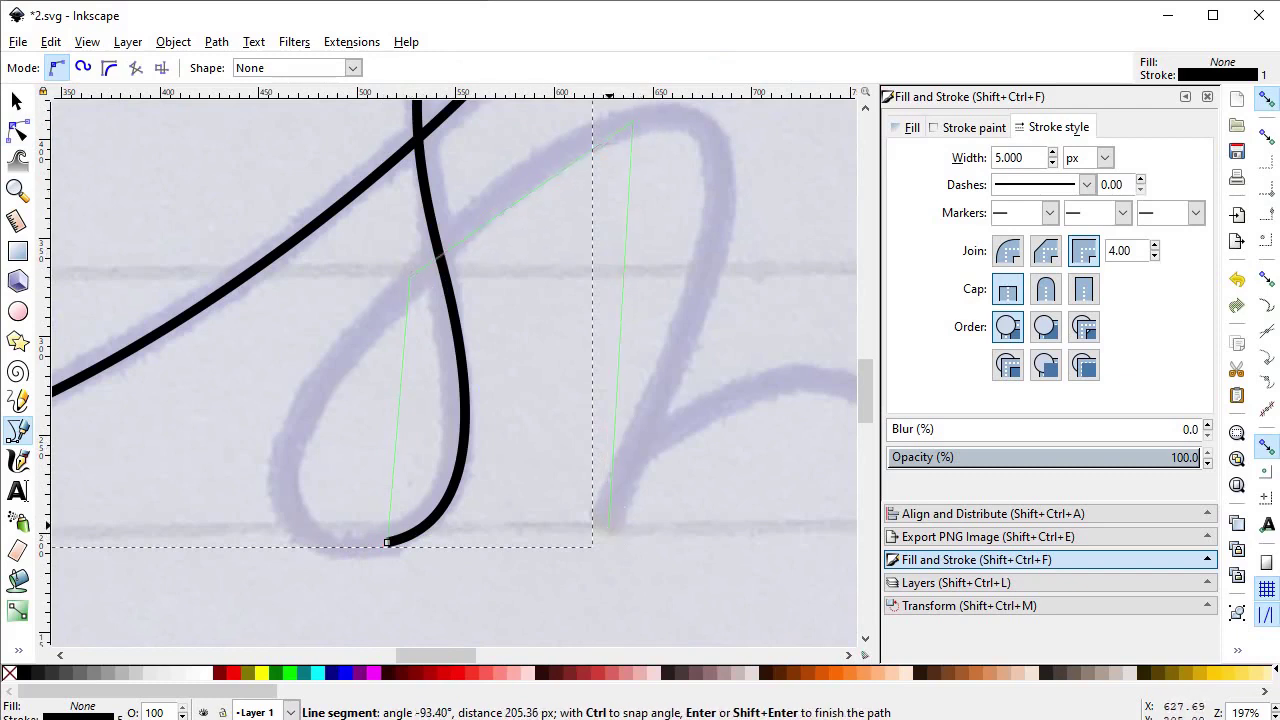
key("Return")
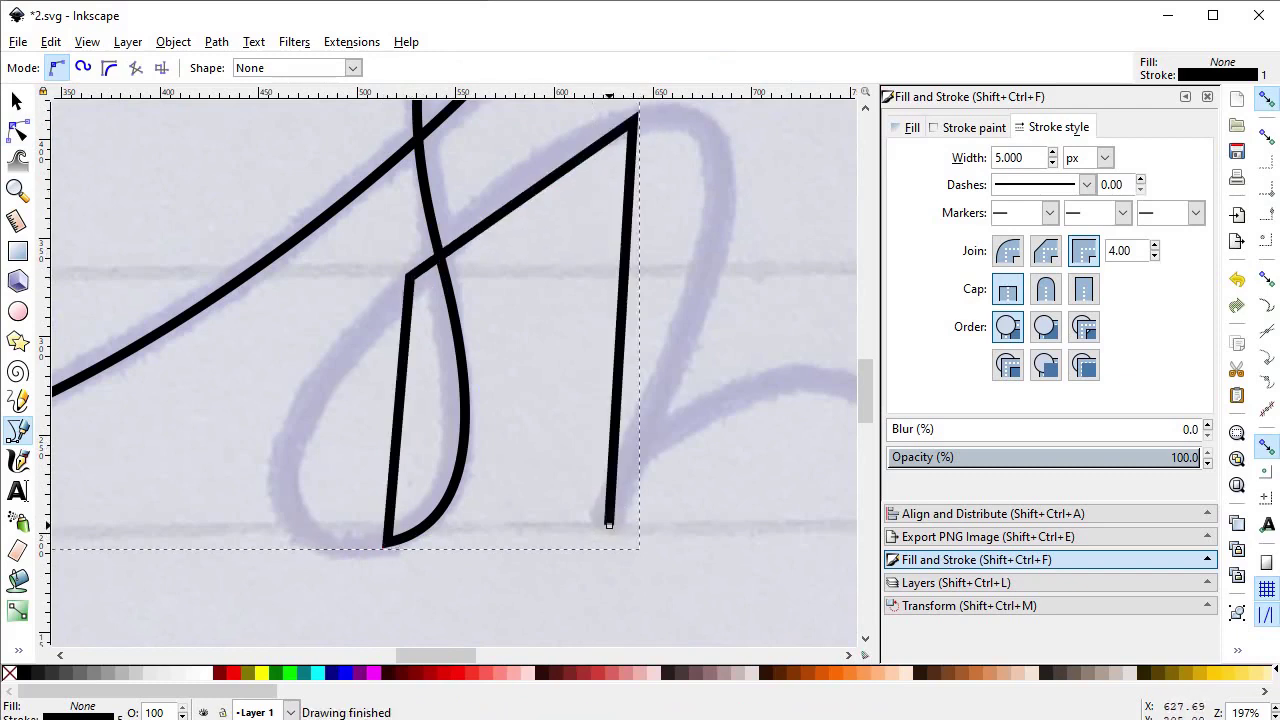
- Bend the three new straight segments to follow the lower loop, the rising stroke and the hump of the signature
left_click(17, 130)
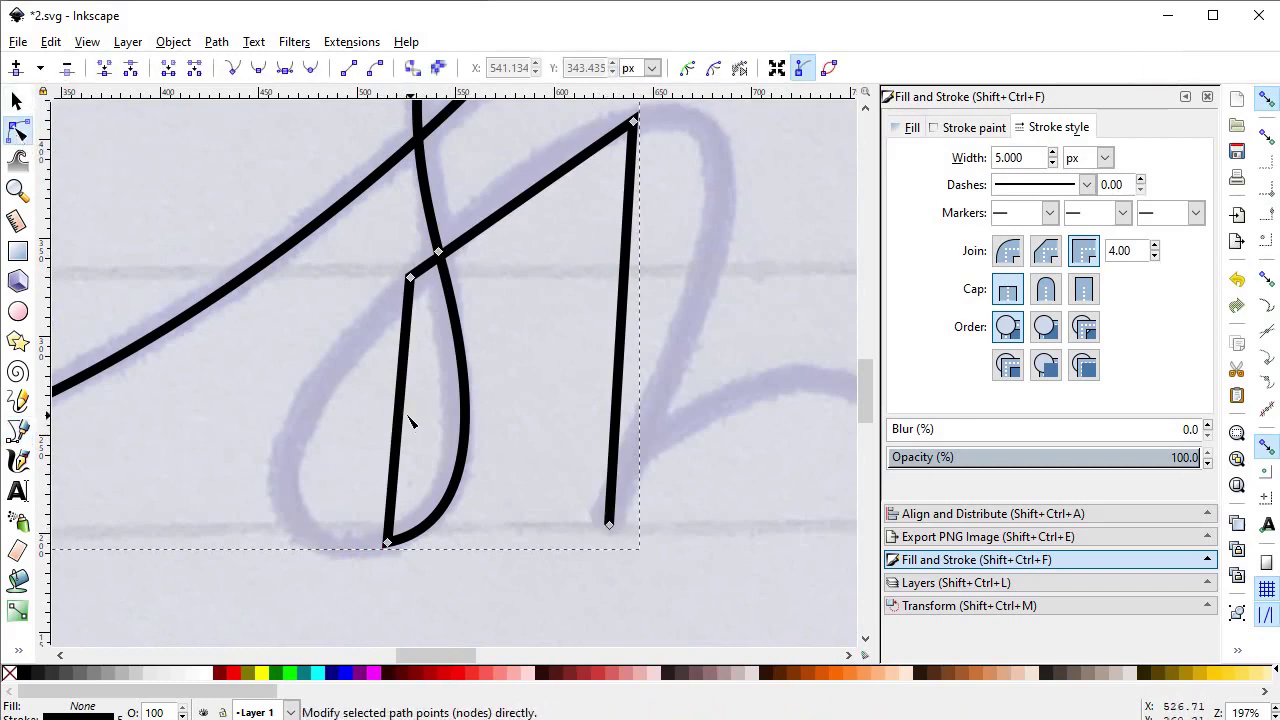
left_click_drag(404, 434, 291, 491)
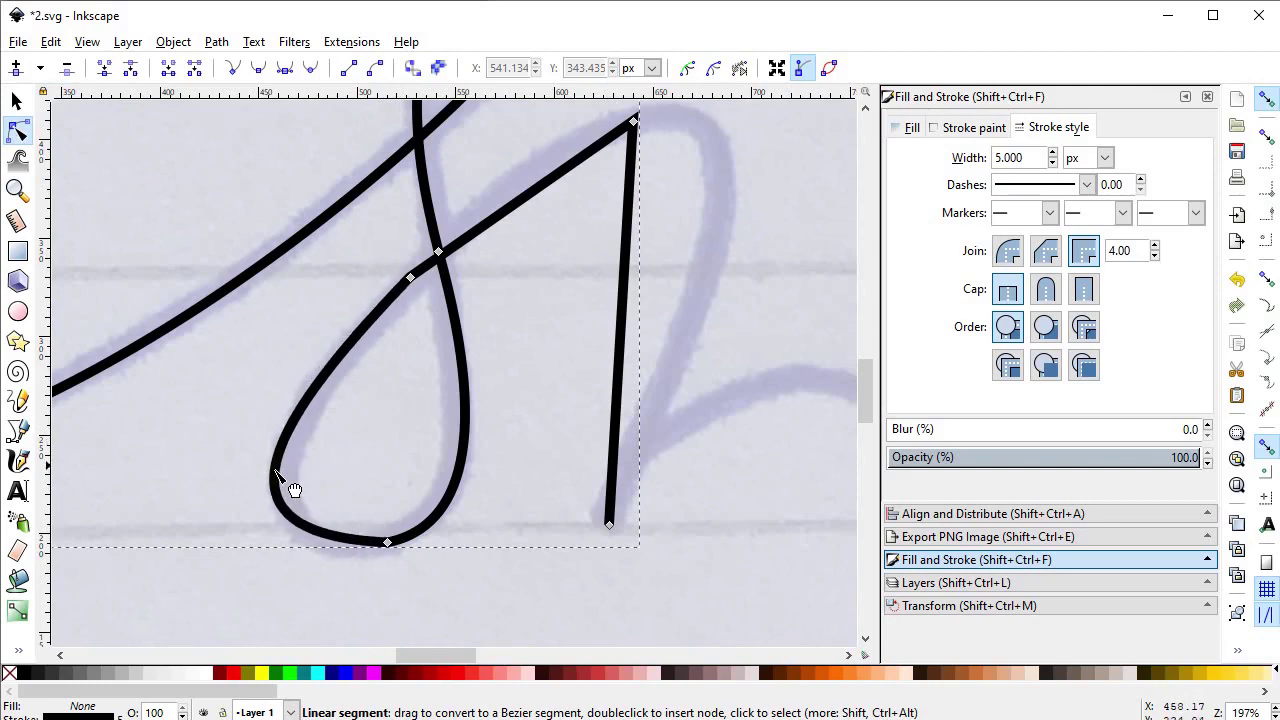
left_click_drag(522, 197, 518, 175)
left_click_drag(624, 198, 728, 164)
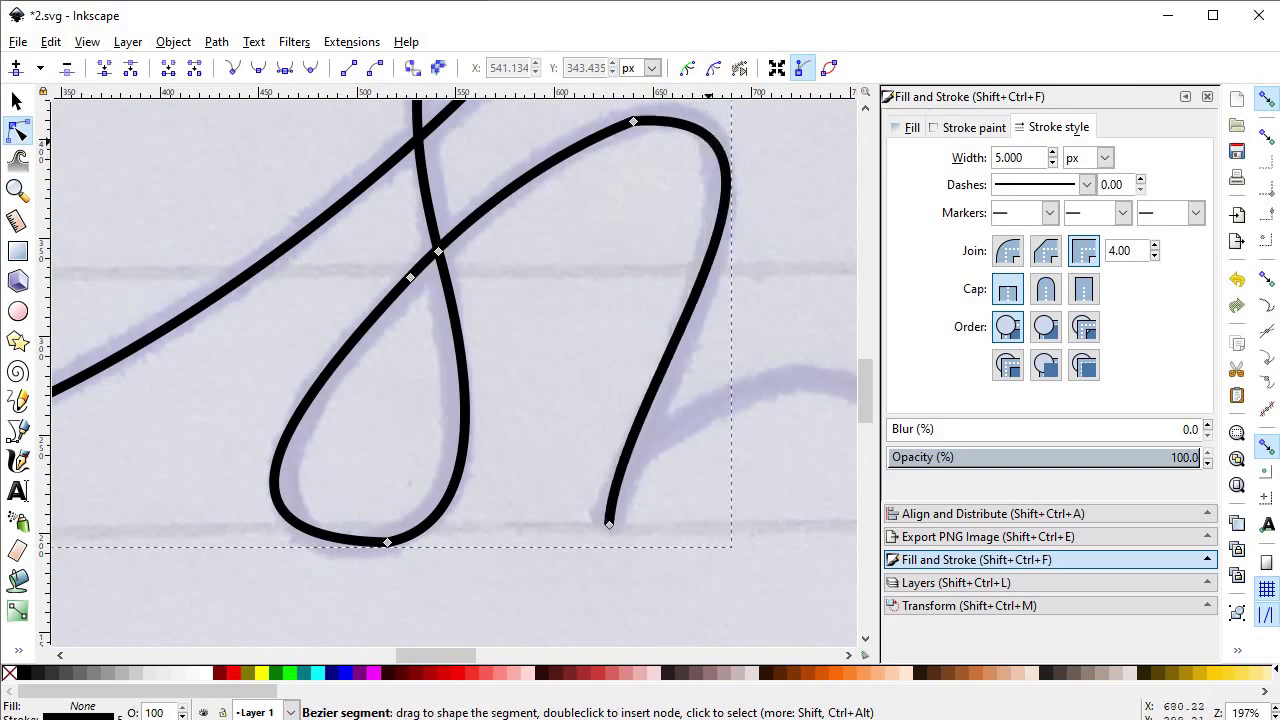
- Fine-tune both curve handles of the node at the bottom of the lower loop to match the signature's rounding
left_click(388, 541)
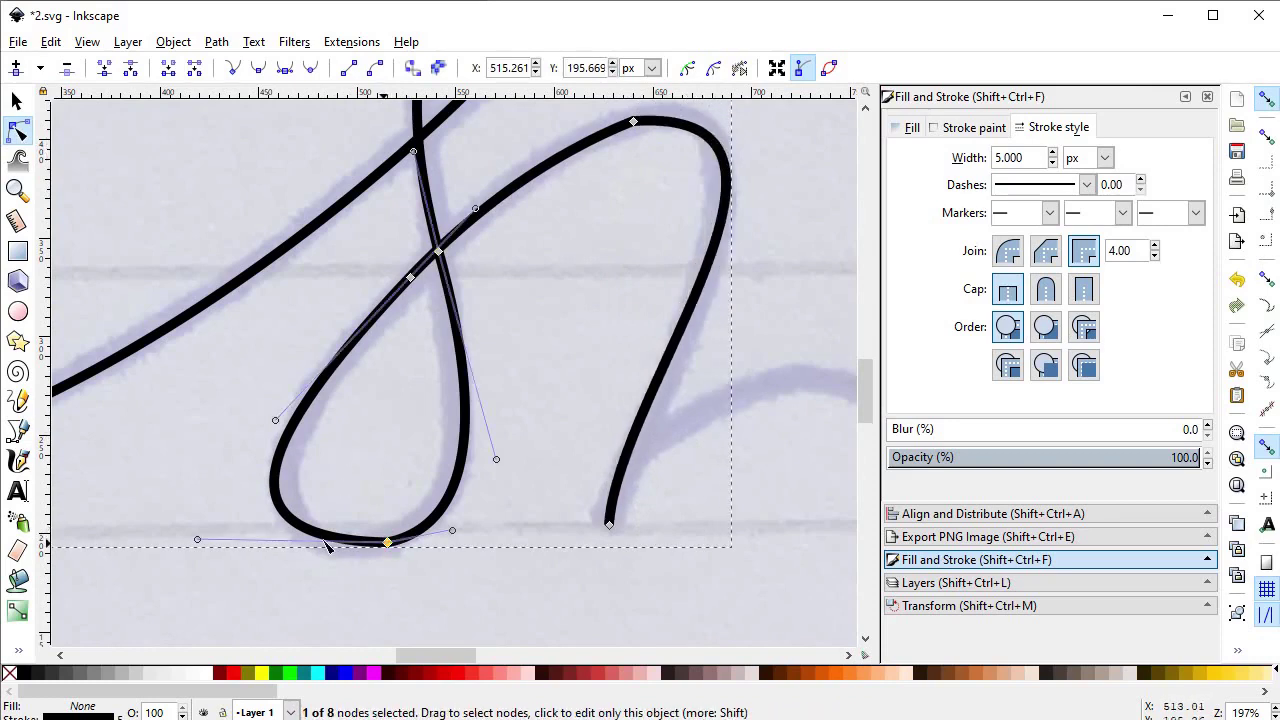
left_click_drag(198, 541, 234, 544)
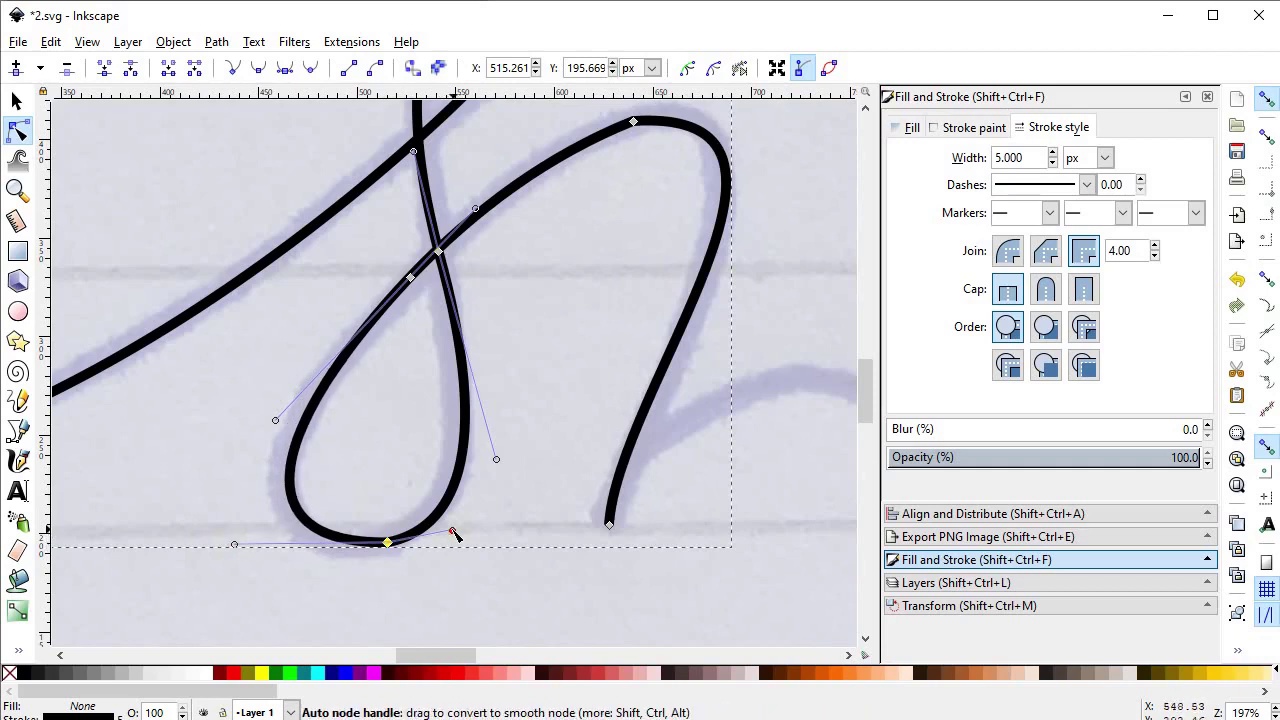
left_click_drag(453, 535, 443, 547)
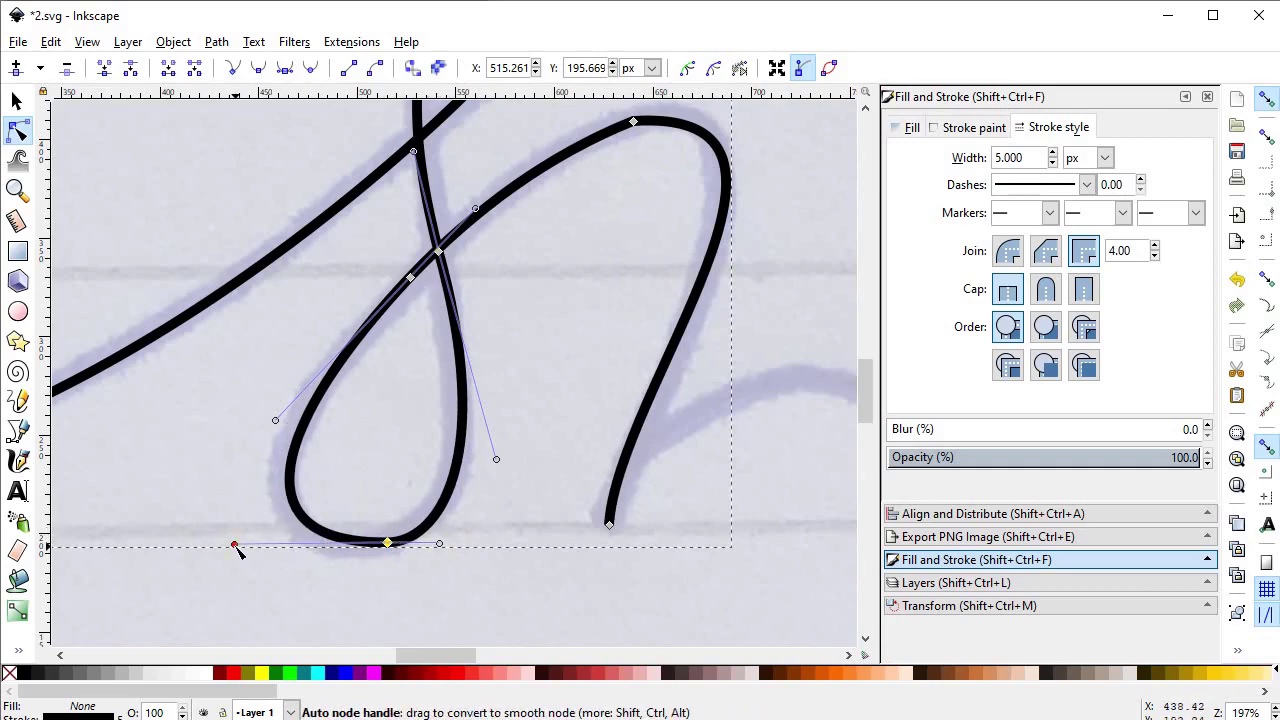
left_click_drag(234, 545, 228, 545)
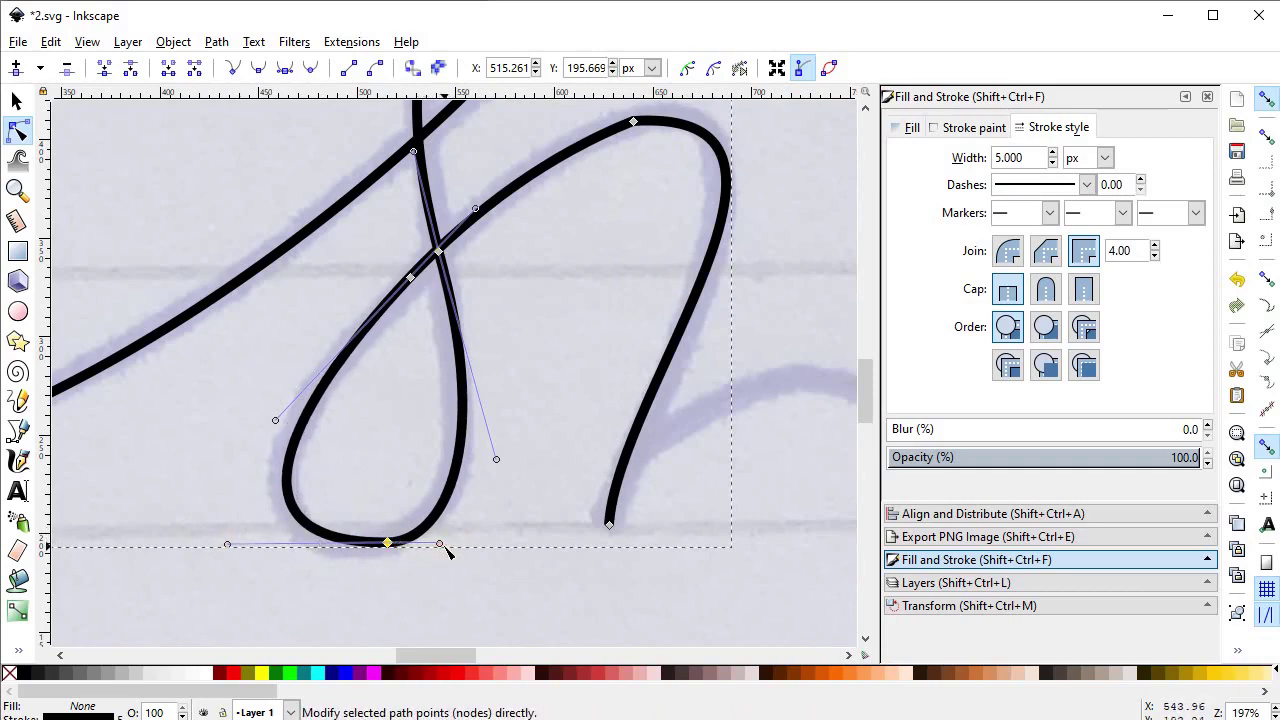
left_click_drag(441, 544, 446, 545)
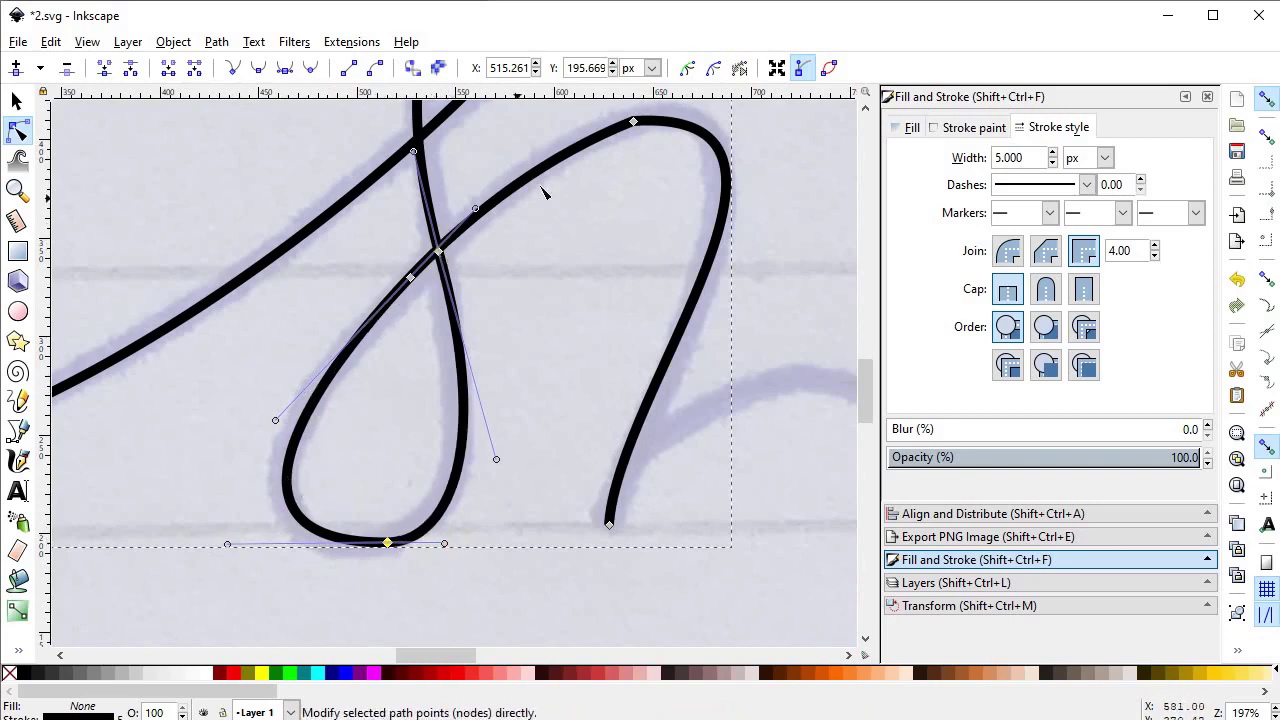
- Refine the top of the hump by nudging its node and adjusting both of the node's curve handles
scroll(594, 192, "up", 4)
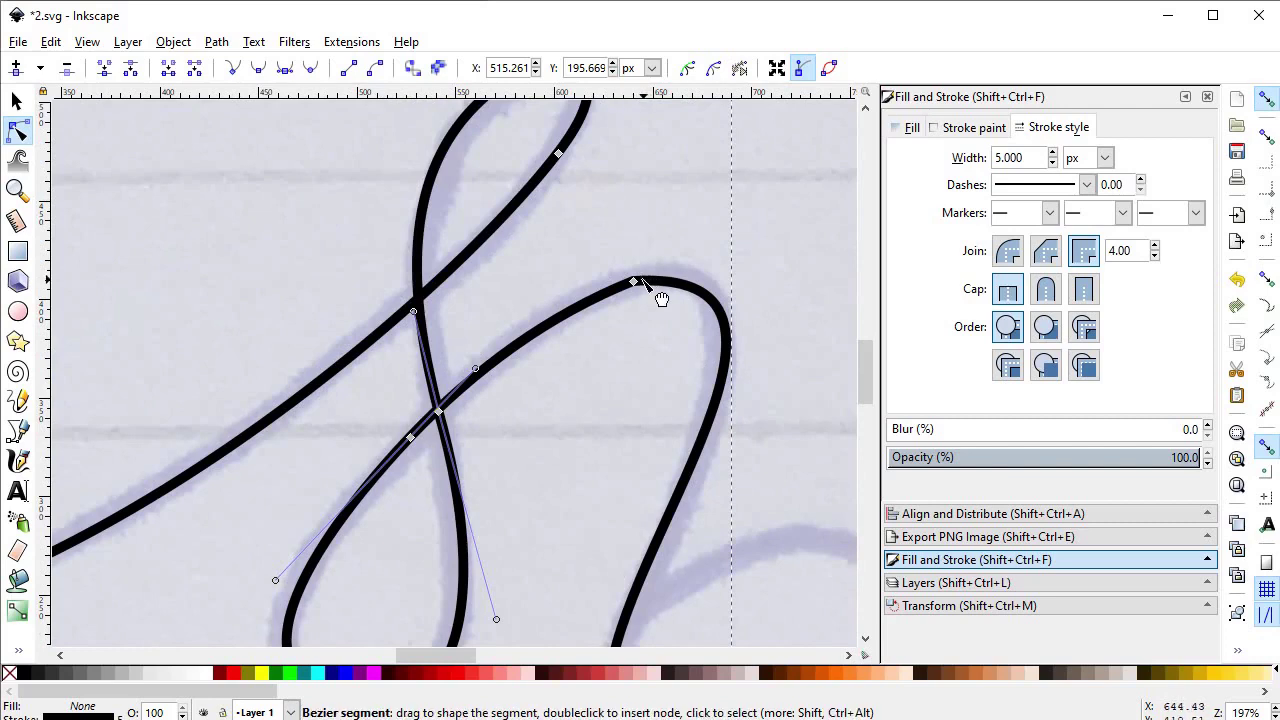
left_click(634, 281)
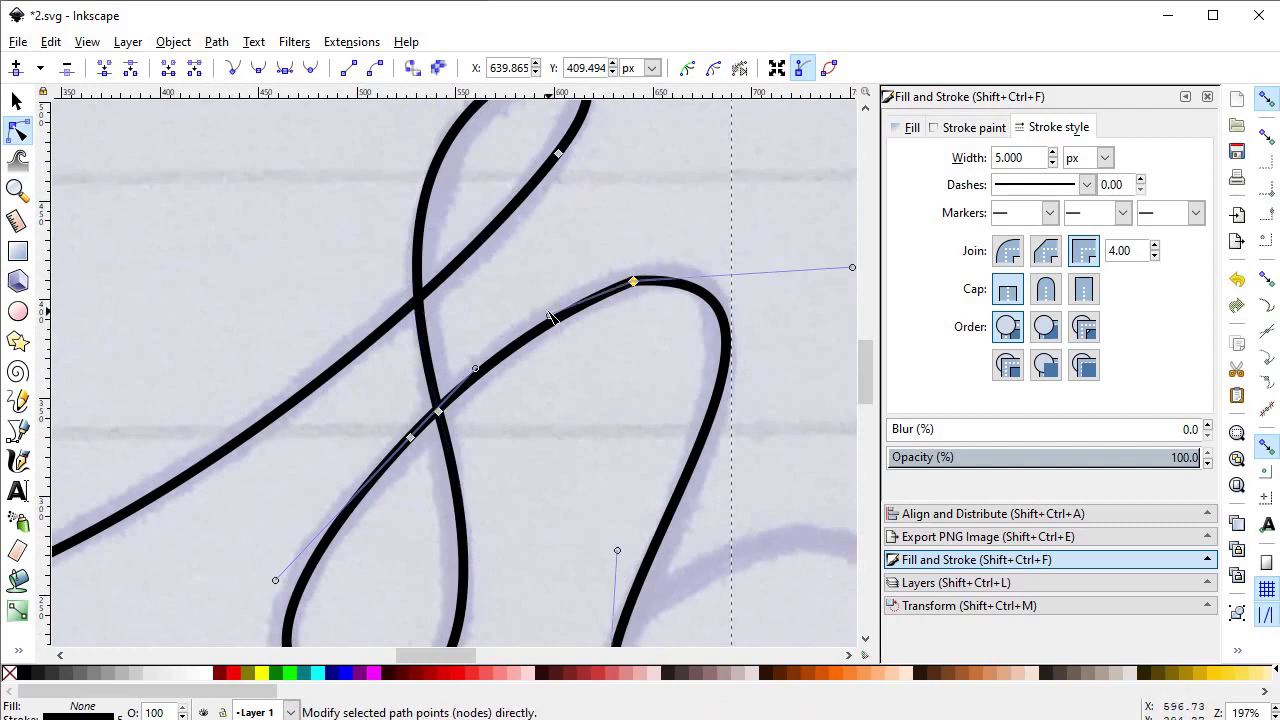
double_click(549, 317)
left_click_drag(549, 317, 555, 300)
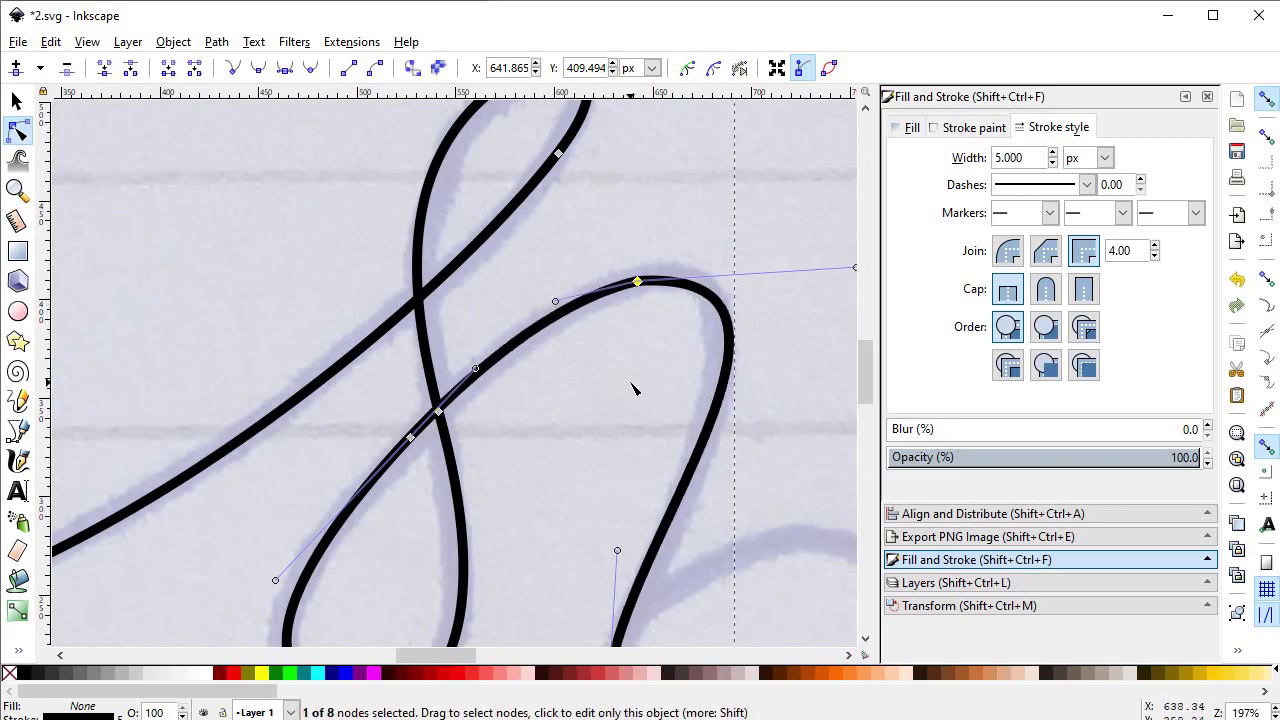
left_click_drag(415, 652, 457, 654)
left_click_drag(443, 270, 438, 238)
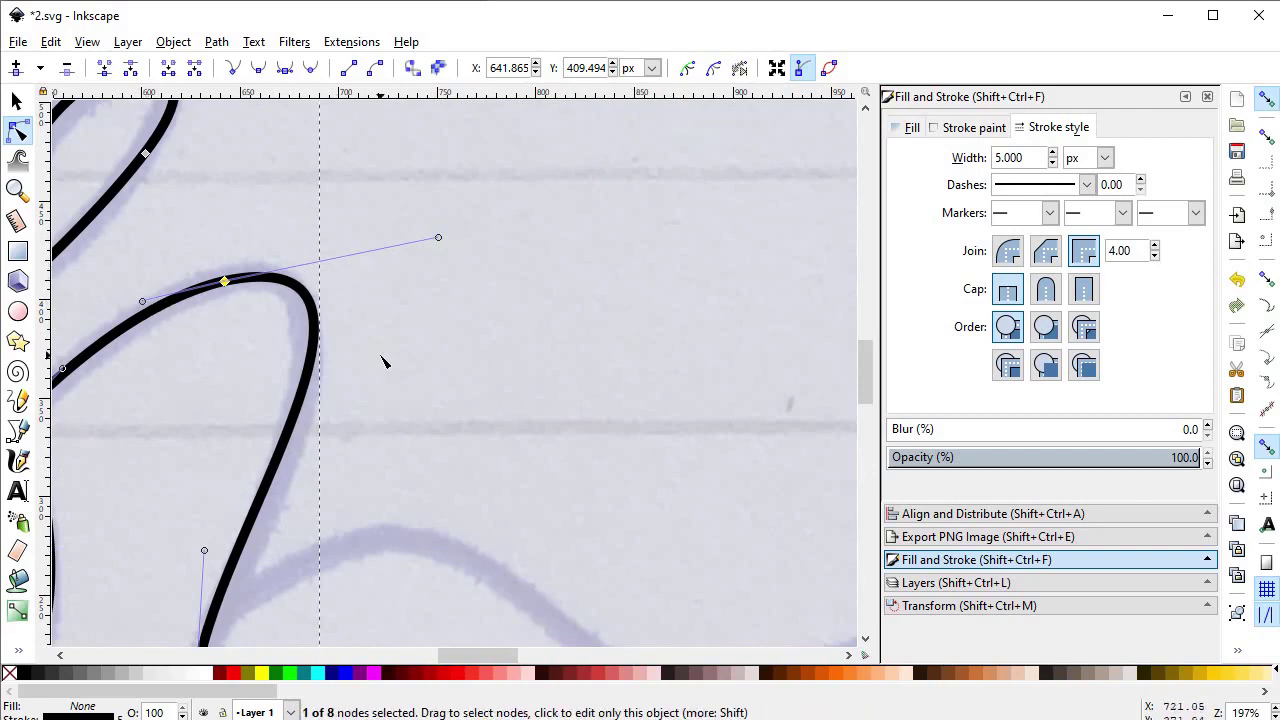
- Extend the path from the foot of the second downstroke through a midpoint on the wavy tail to the signature's end
key("5")
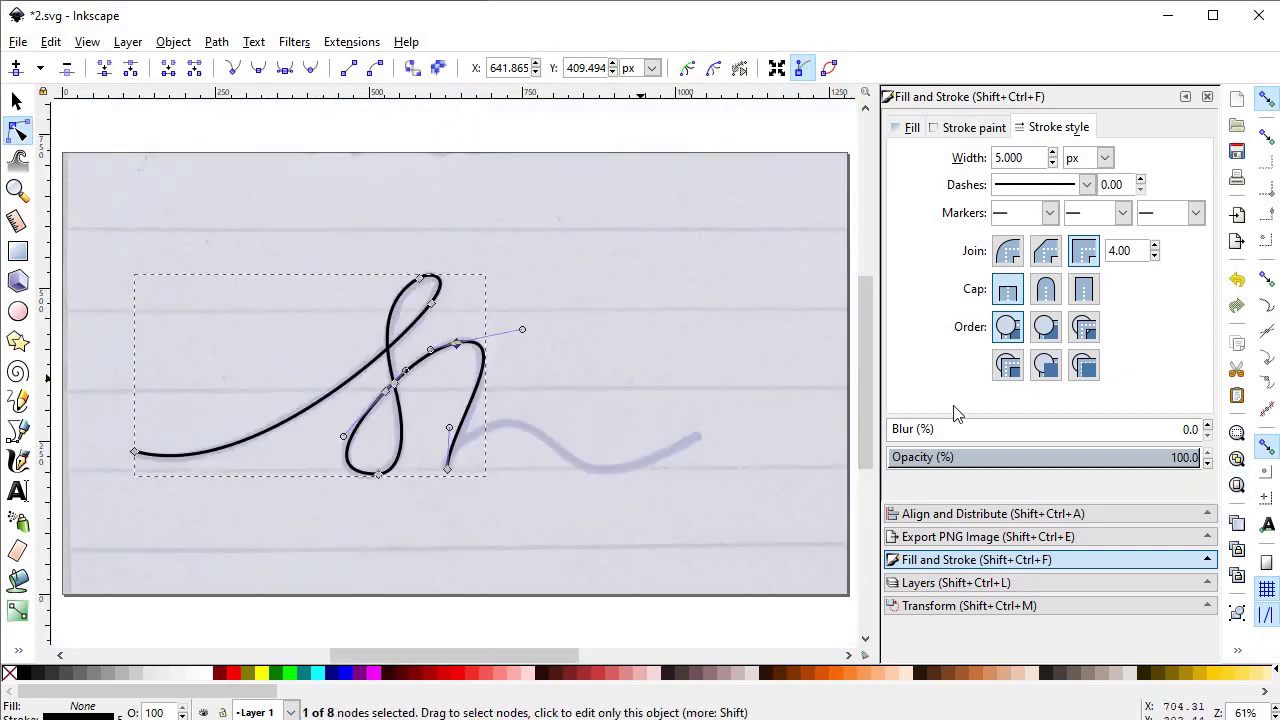
left_click(20, 427)
left_click(447, 469)
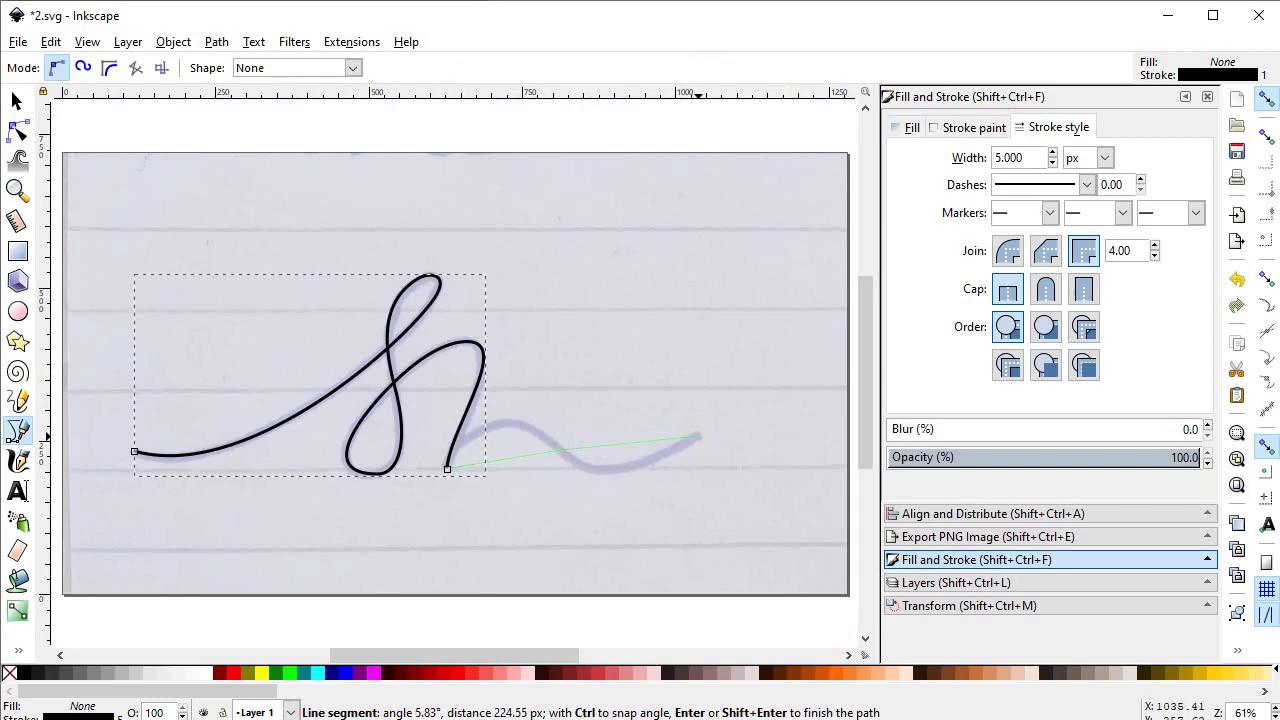
double_click(698, 436)
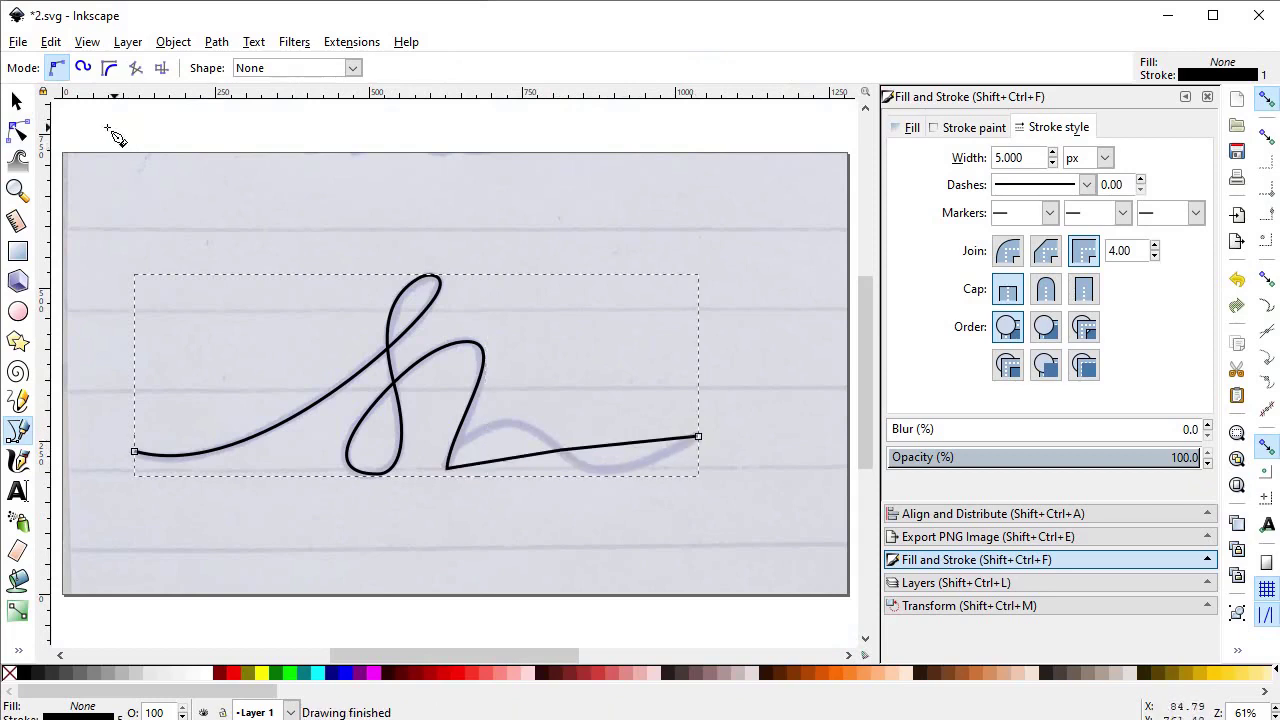
- Bend the first tail segment upward and the second downward to follow the wave of the signature
left_click(17, 131)
left_click_drag(504, 463, 505, 428)
left_click_drag(595, 446, 629, 477)
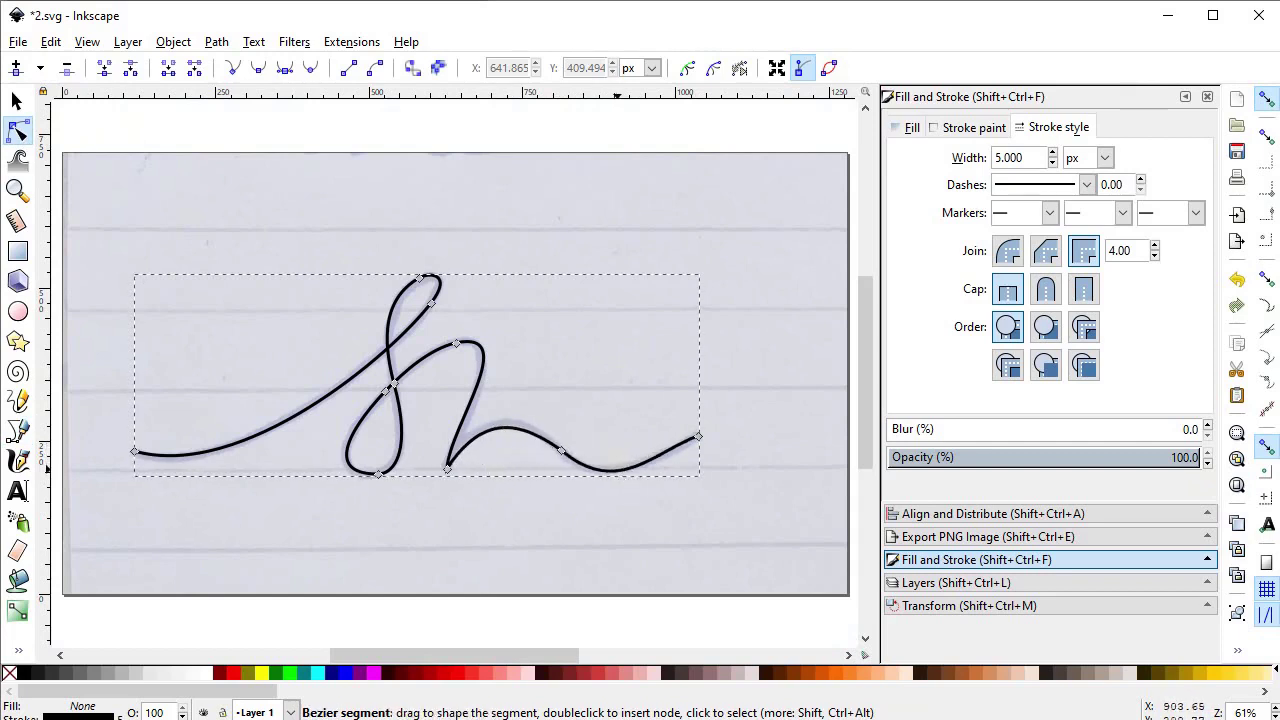
- Fine-tune the wavy tail with both handles of its middle node and the handle of the path's end node
left_click(562, 451)
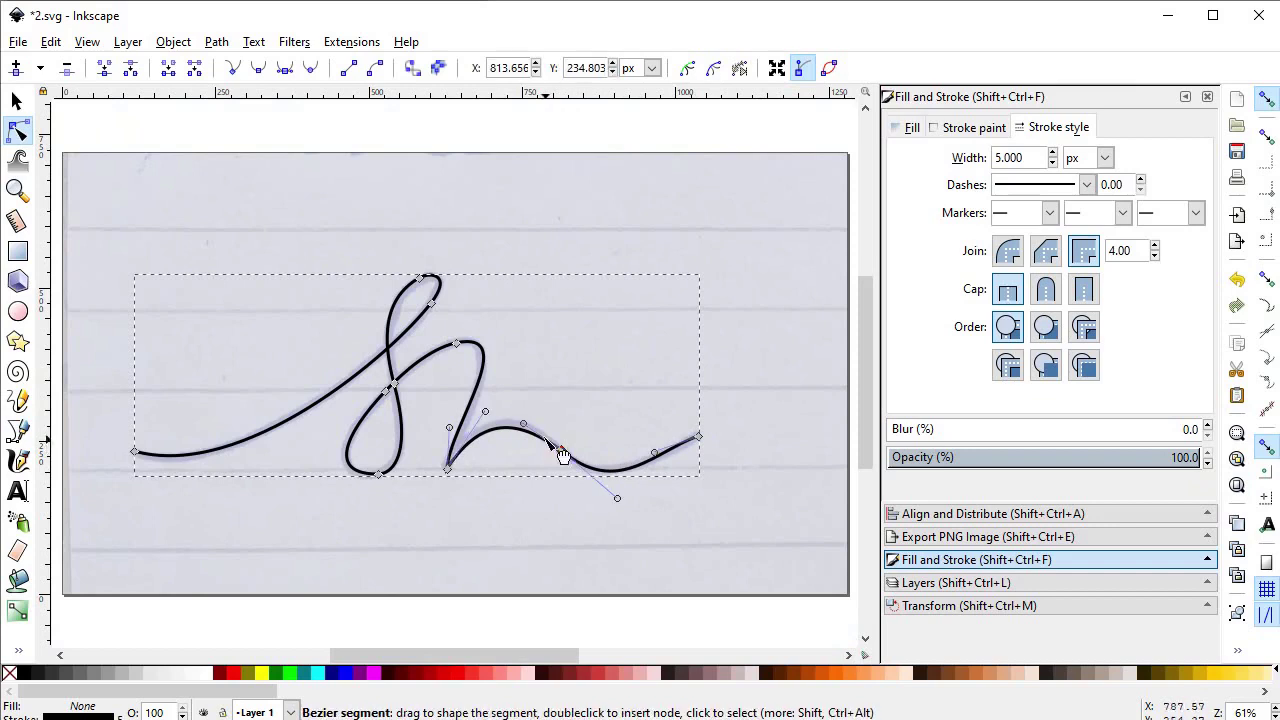
left_click_drag(525, 427, 521, 413)
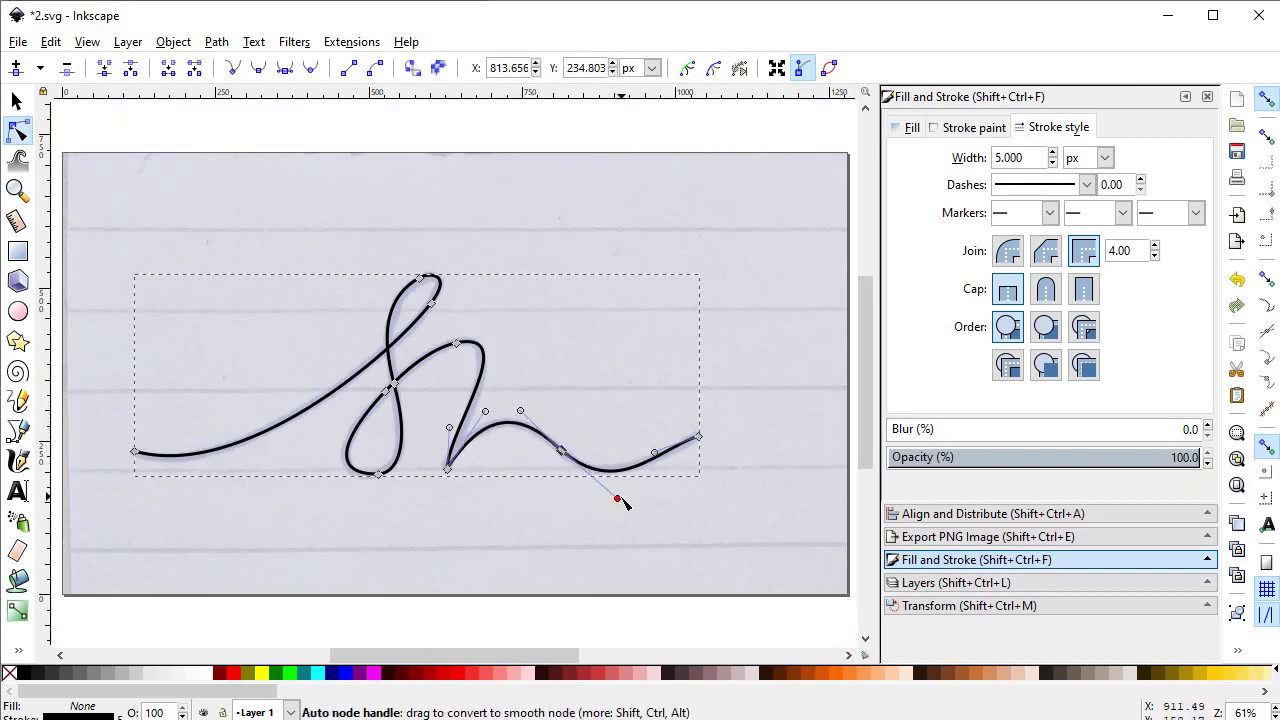
left_click_drag(621, 509, 611, 495)
left_click_drag(656, 456, 649, 462)
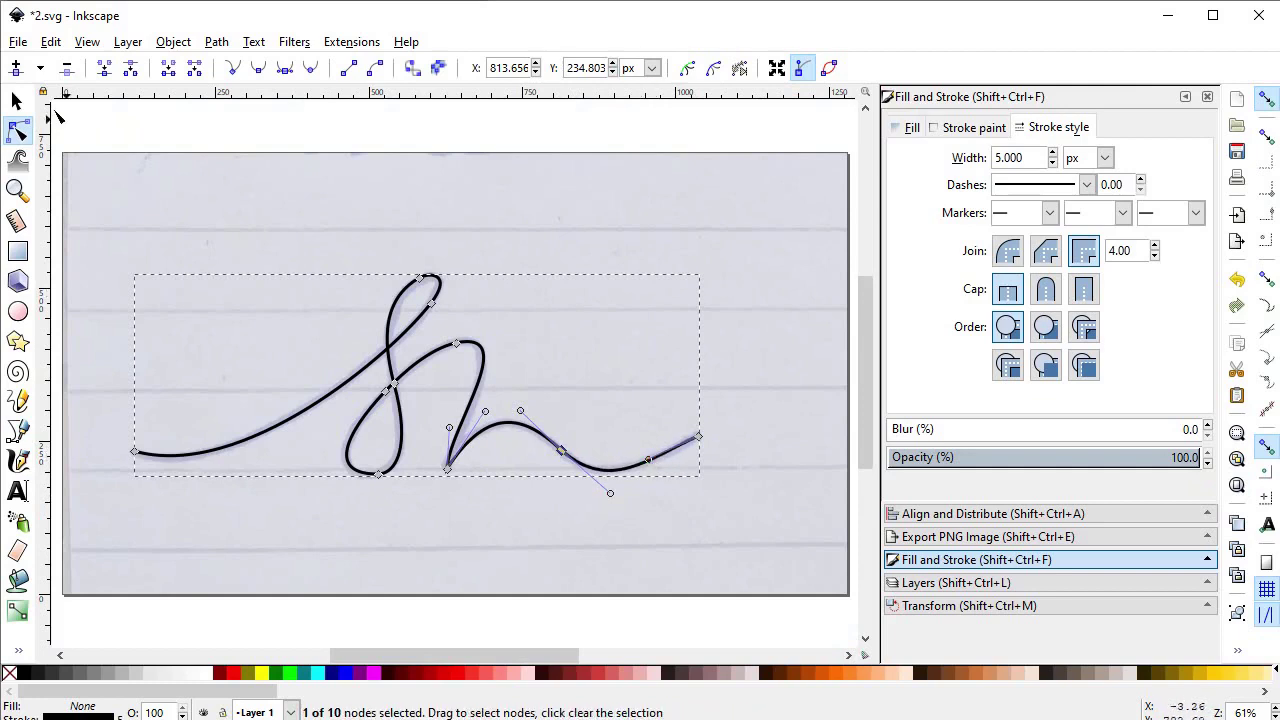
- Give the signature path an 8 px stroke with a round join and round caps
left_click(18, 102)
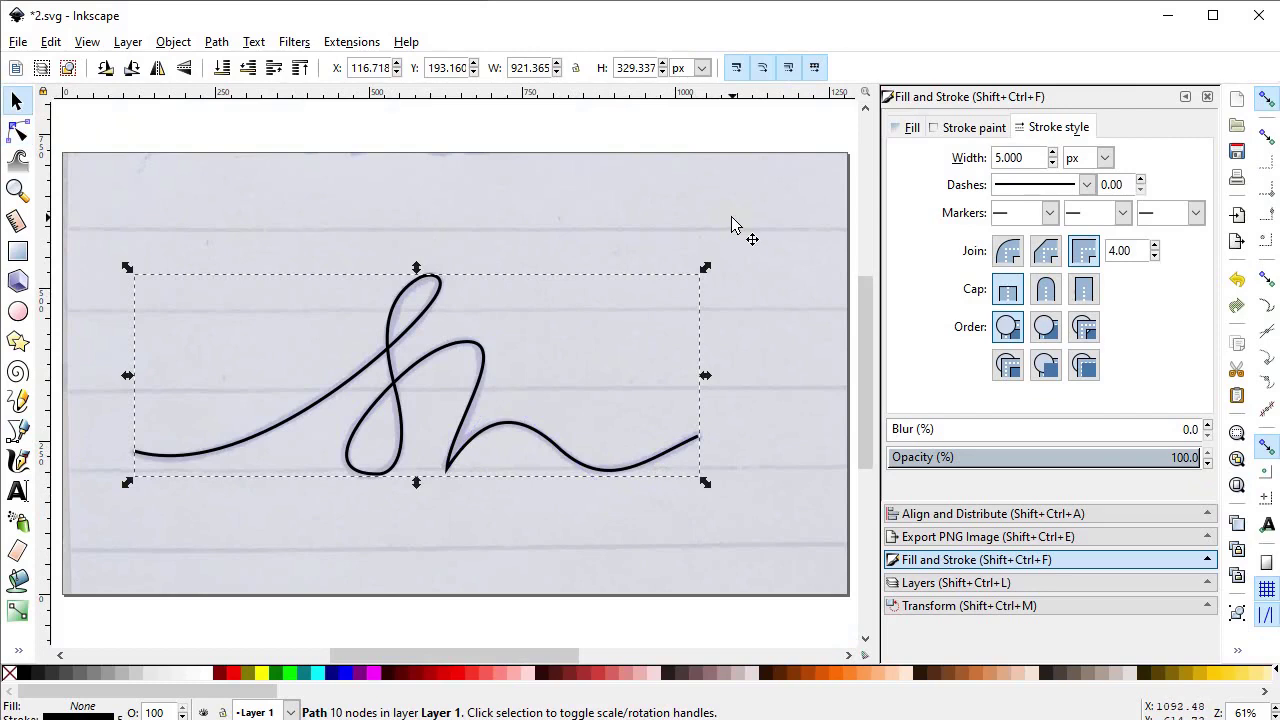
double_click(1026, 160)
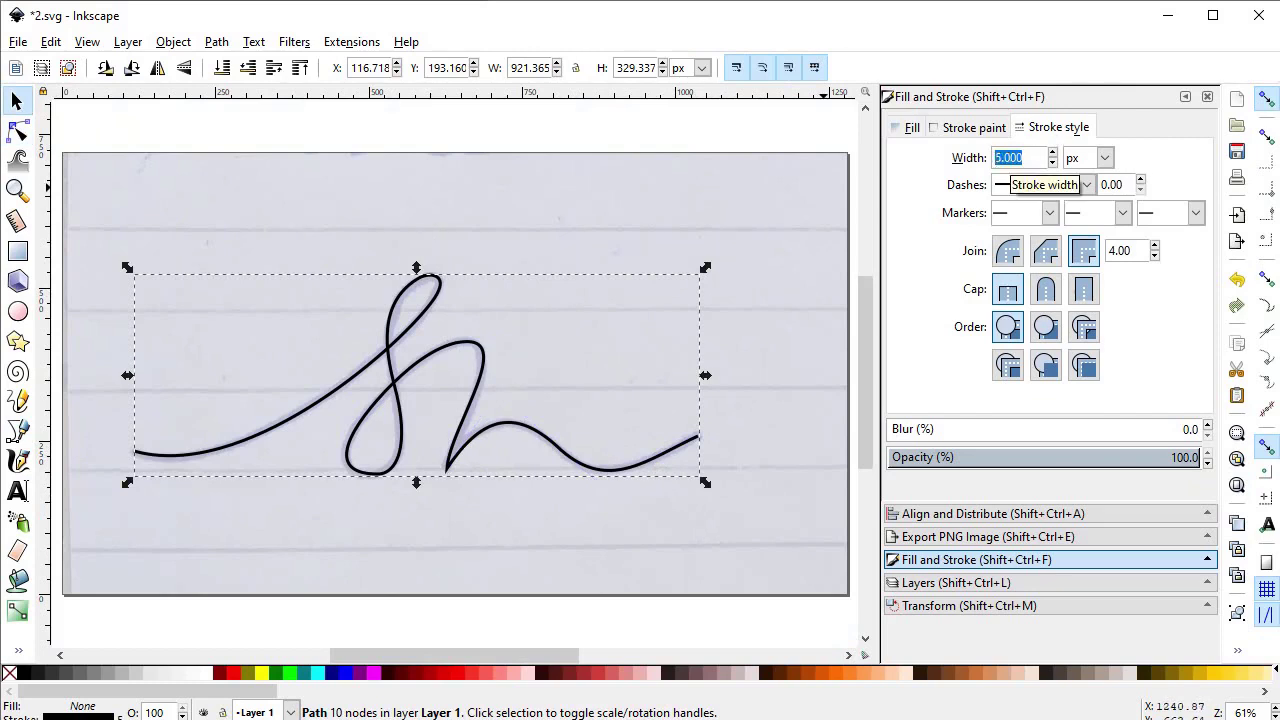
type("8")
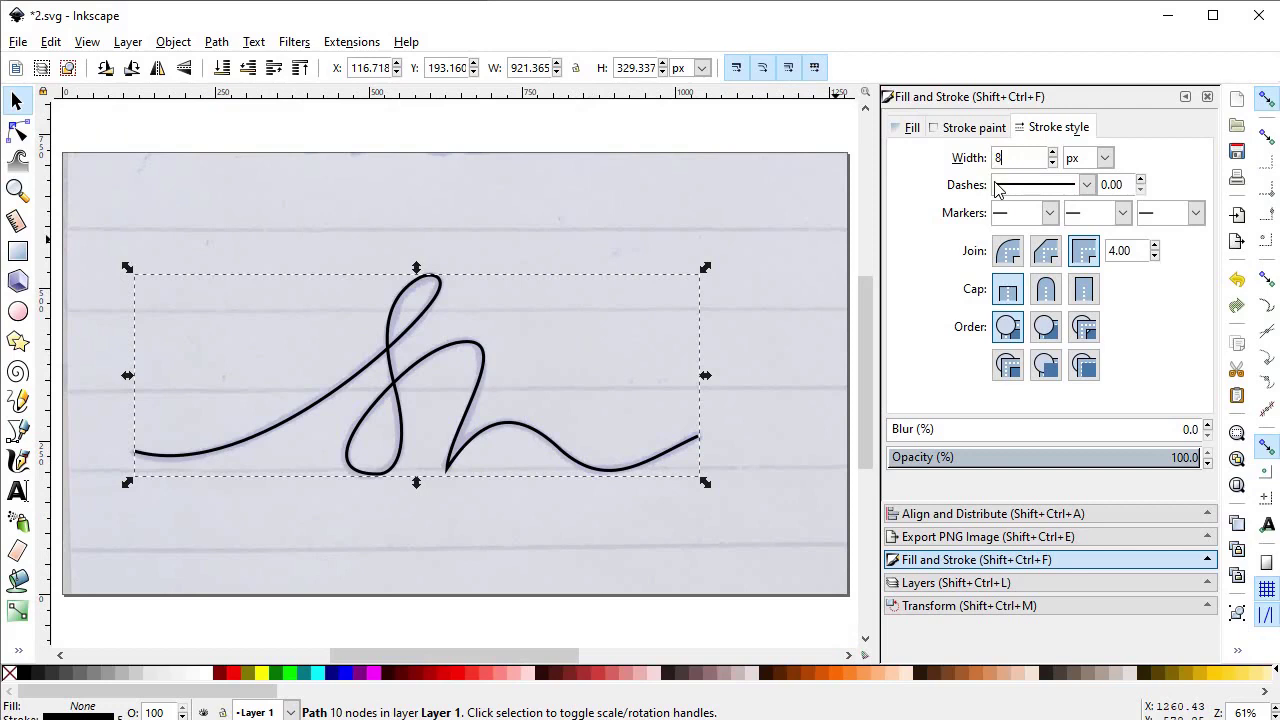
key("Return")
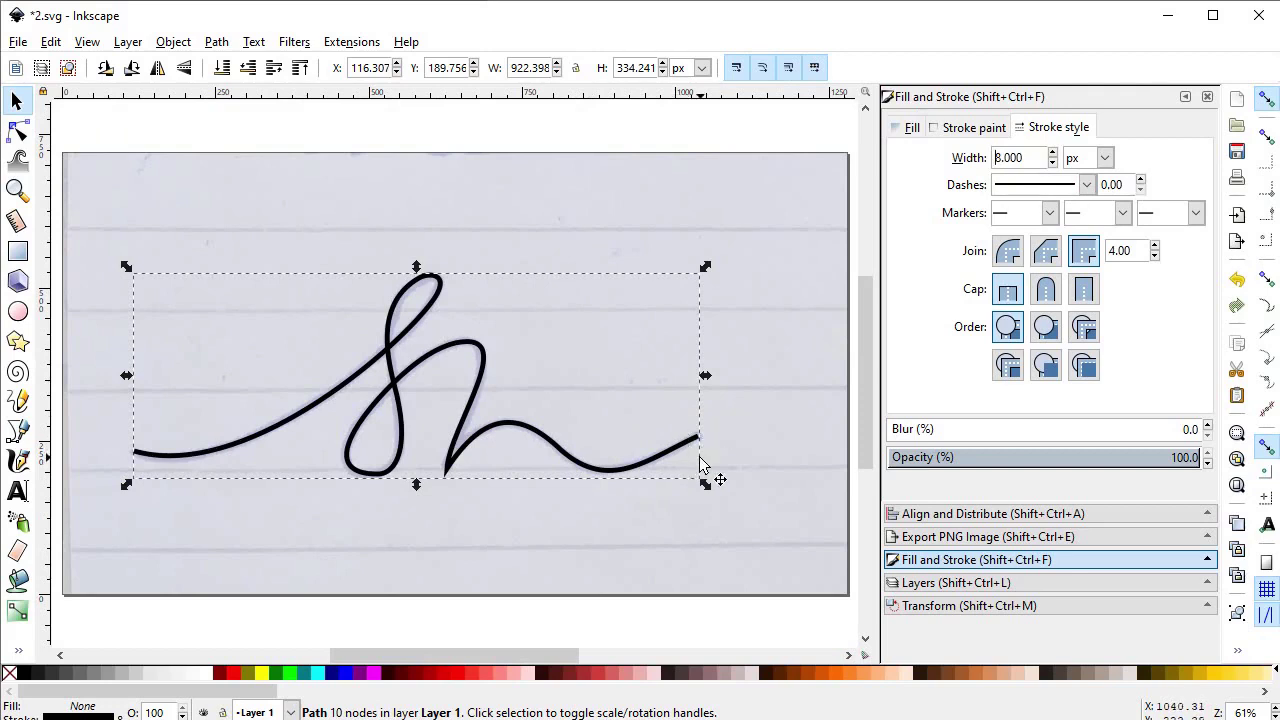
left_click(1008, 255)
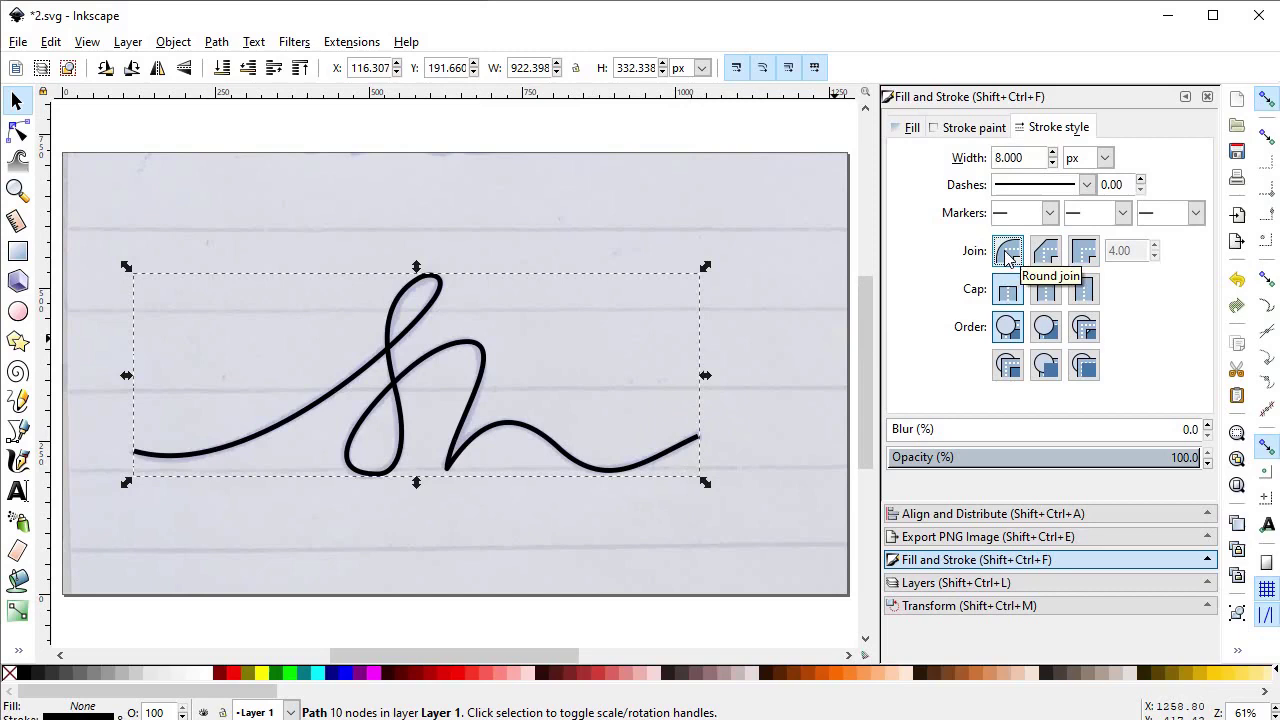
left_click(1046, 289)
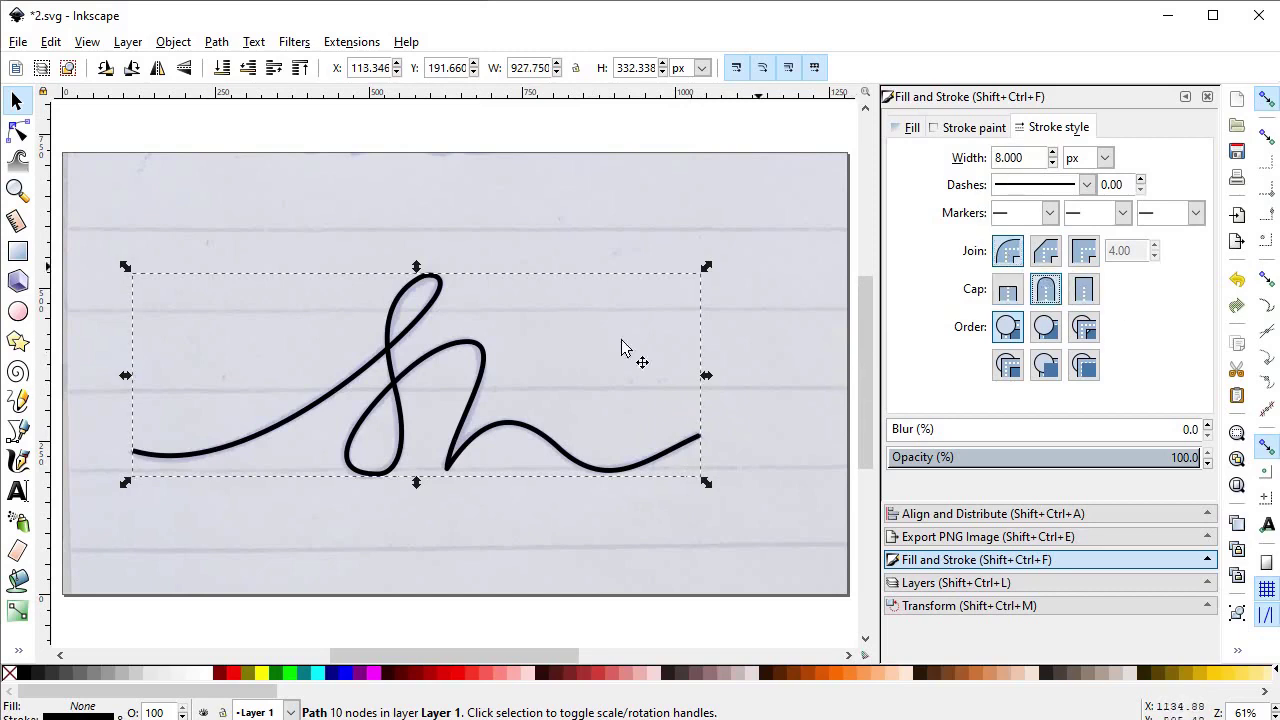
- Scale the signature proportionally to a height of 270 px with width and height locked together
double_click(645, 70)
type("270")
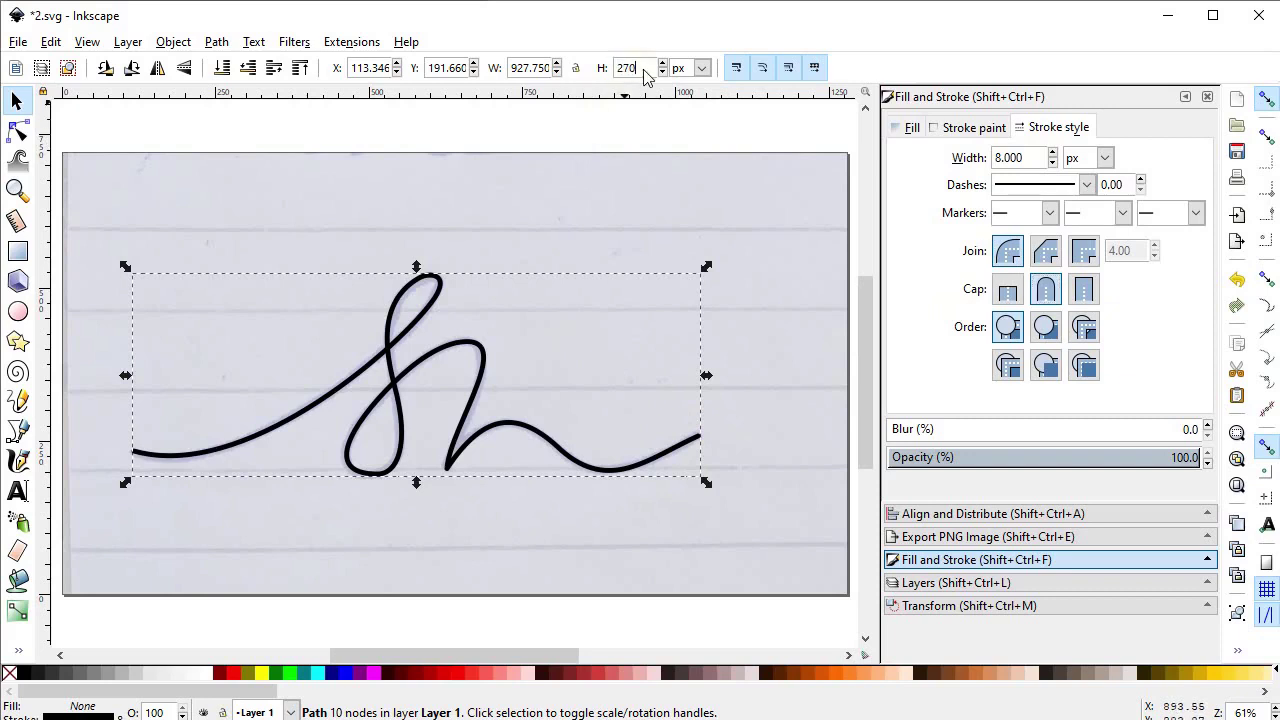
left_click(575, 68)
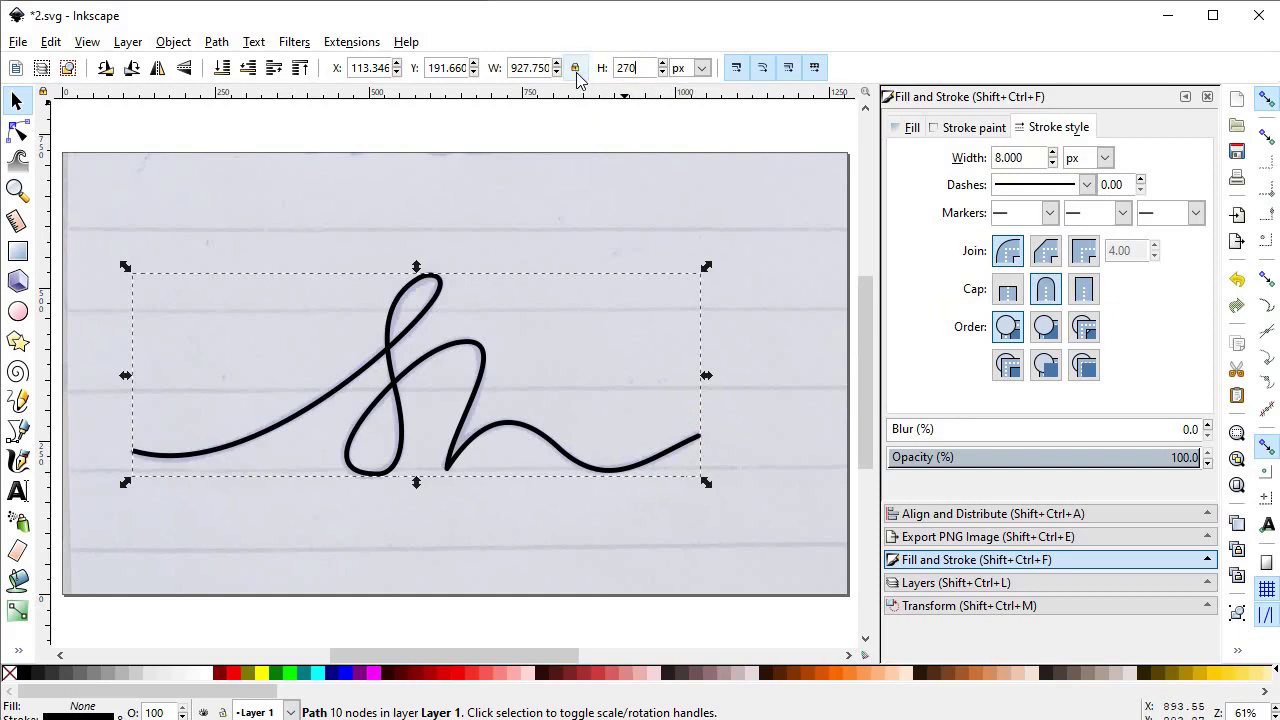
key("Return")
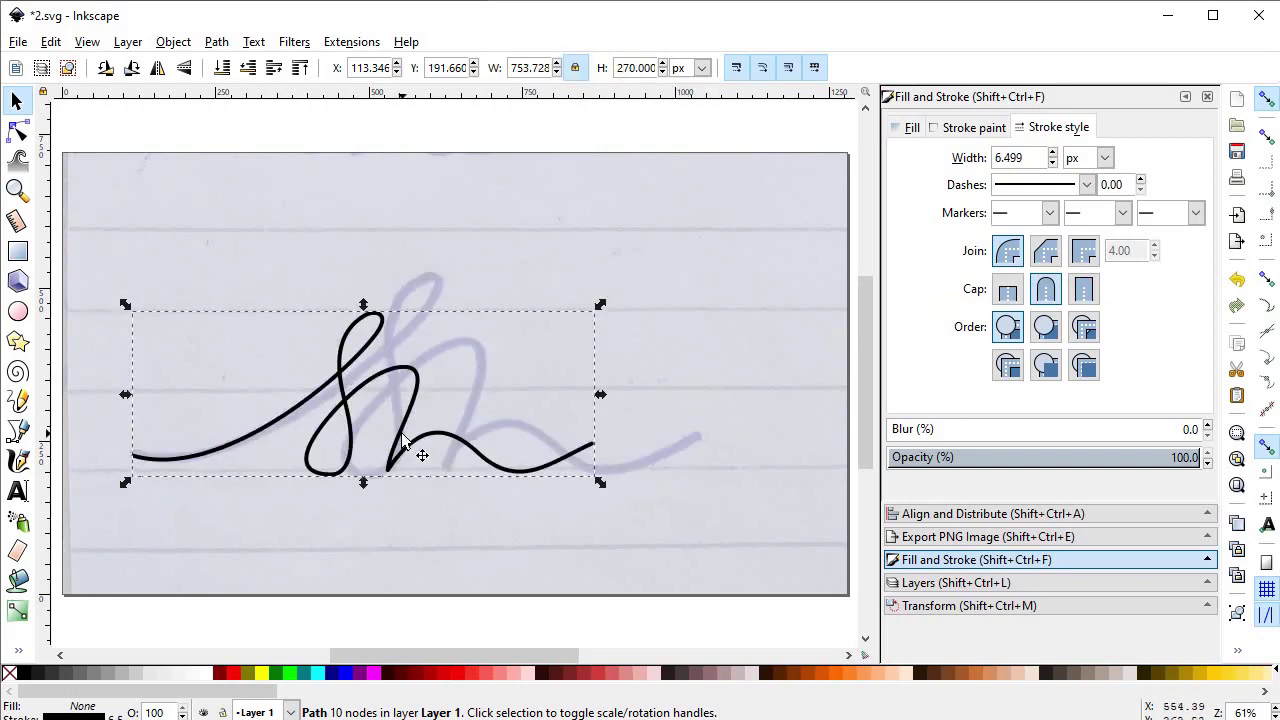
- Move the scaled signature toward the middle of the page and delete the background photo
left_click_drag(402, 430, 458, 416)
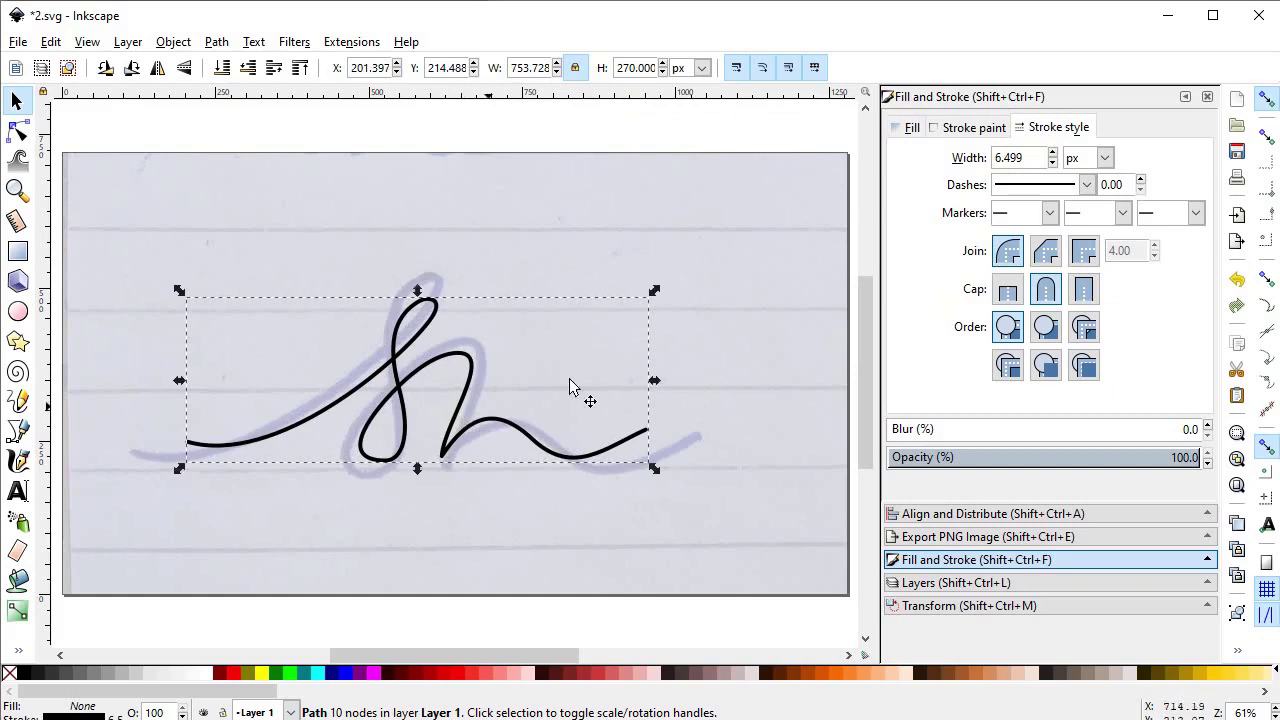
left_click(750, 337)
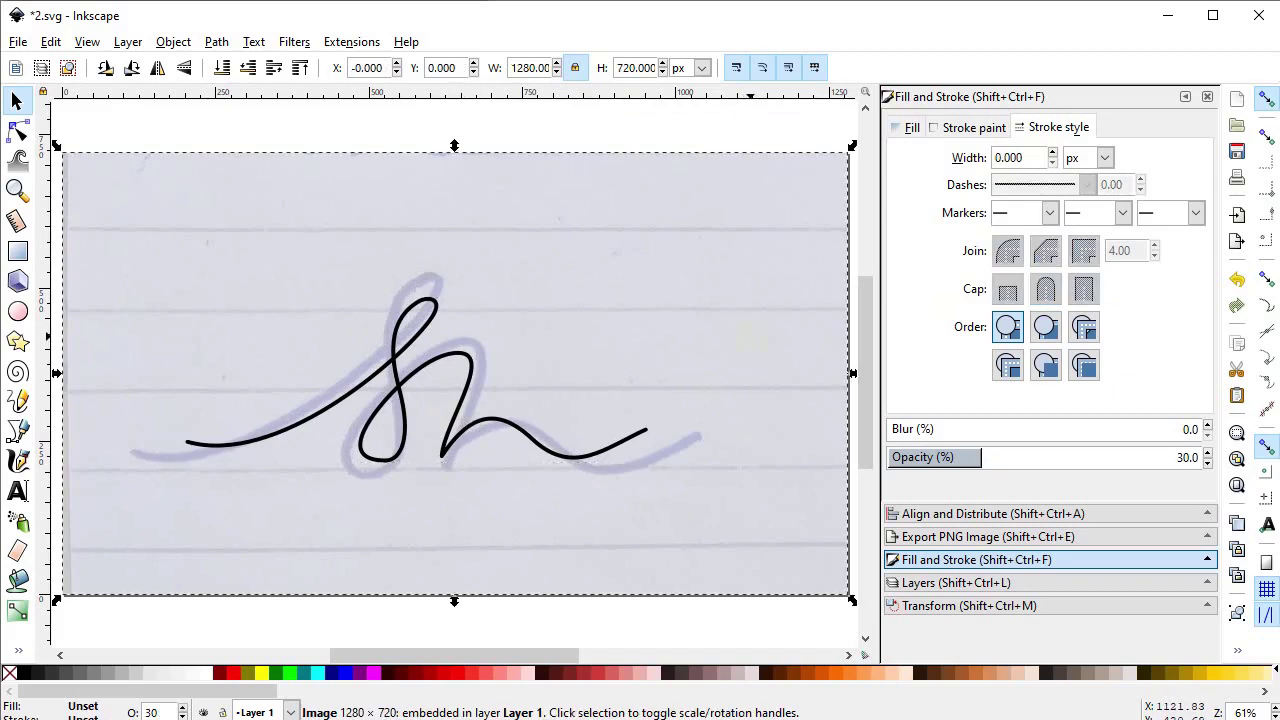
key("Delete")
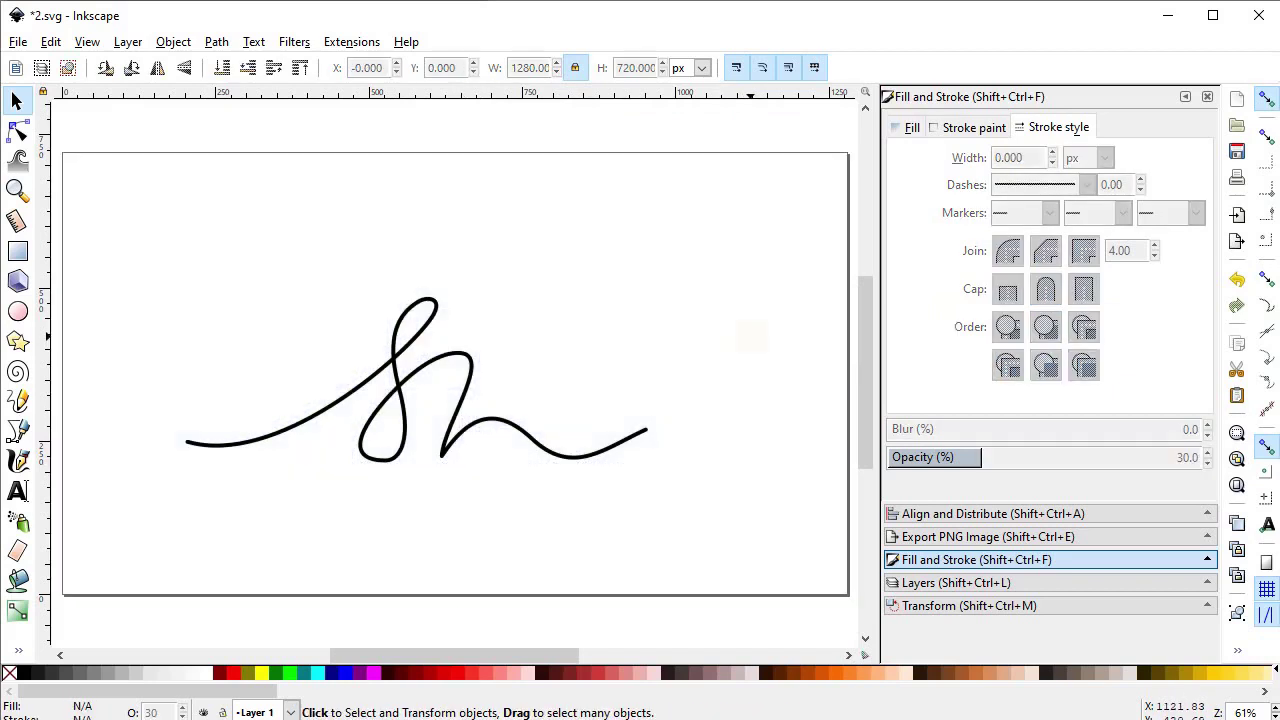
- Draw a square, scale it to 450 x 450 px, and place it around the signature's initials as a frame guide
left_click(17, 251)
mouse_move(252, 231)
left_mouse_down()
mouse_move(331, 294)
mouse_move(427, 405)
left_mouse_up()
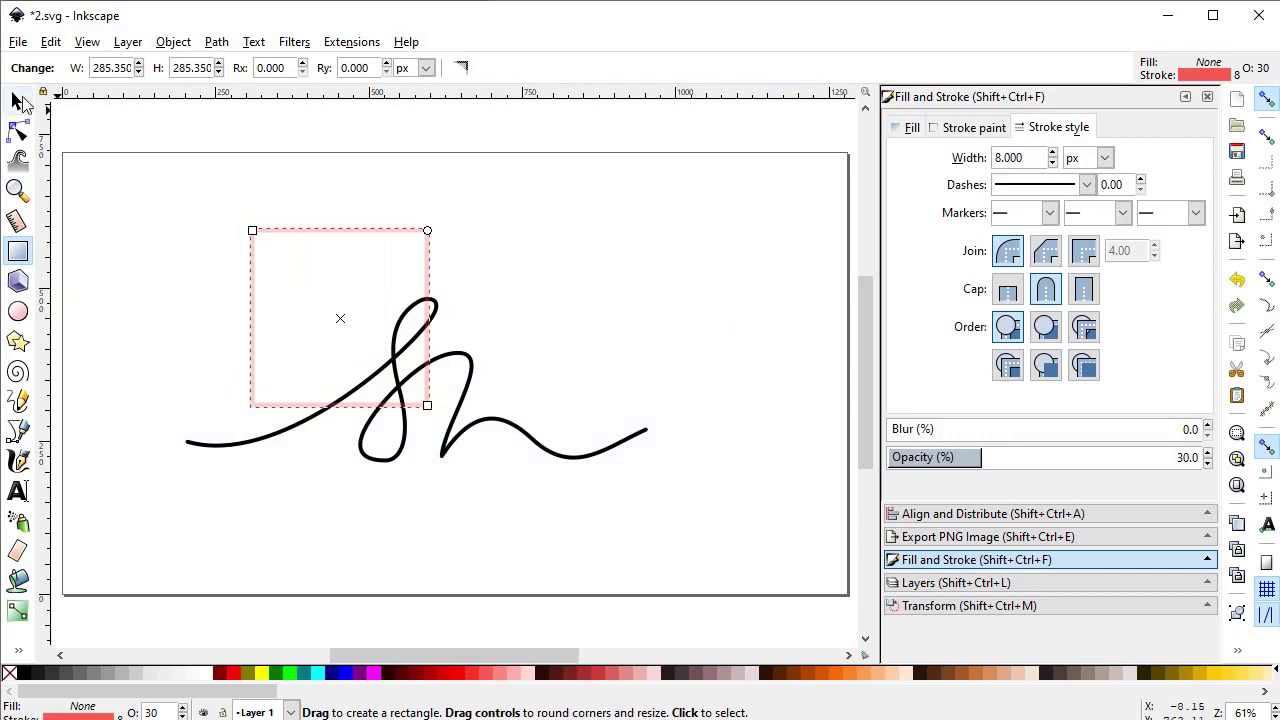
key("s")
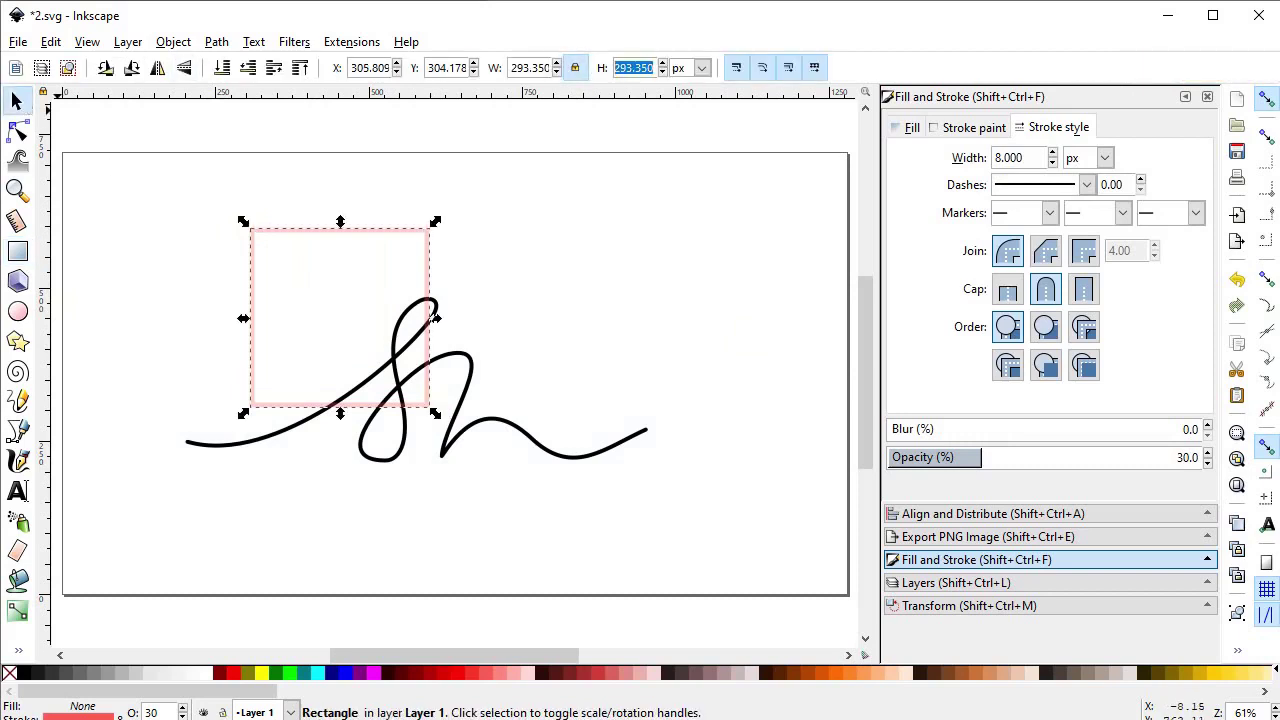
type("450")
key("Return")
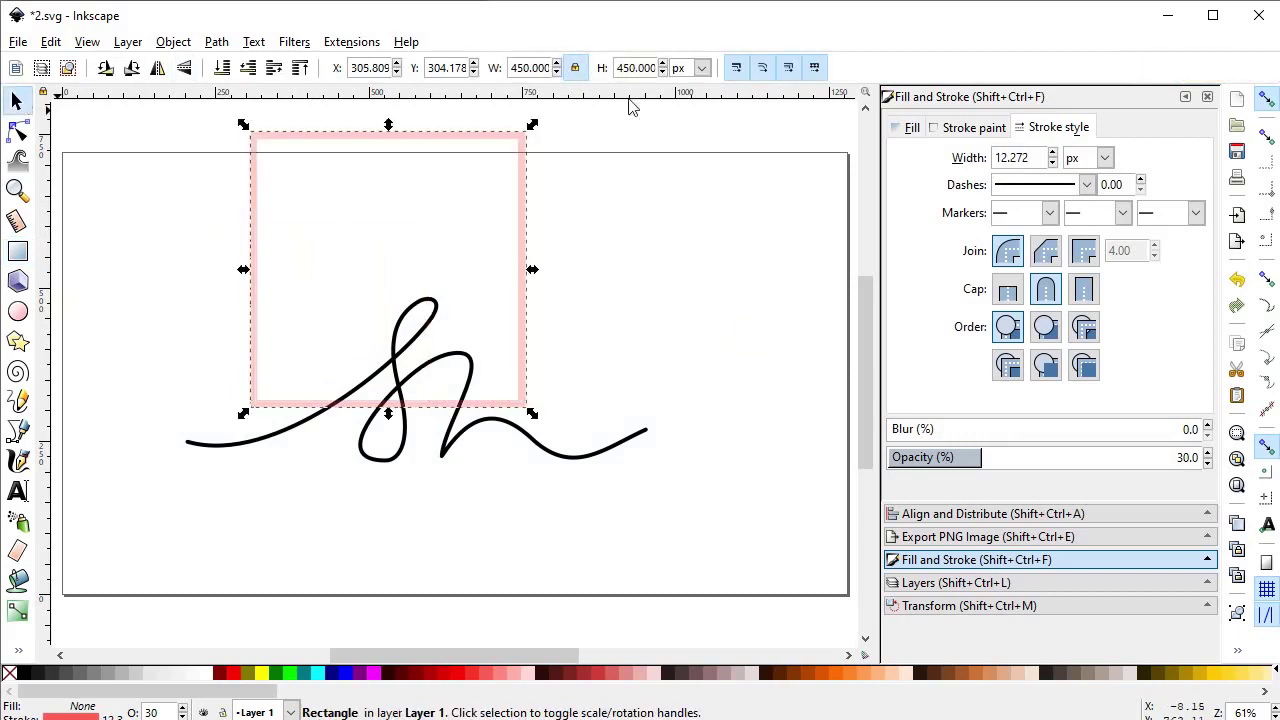
left_click_drag(527, 200, 580, 313)
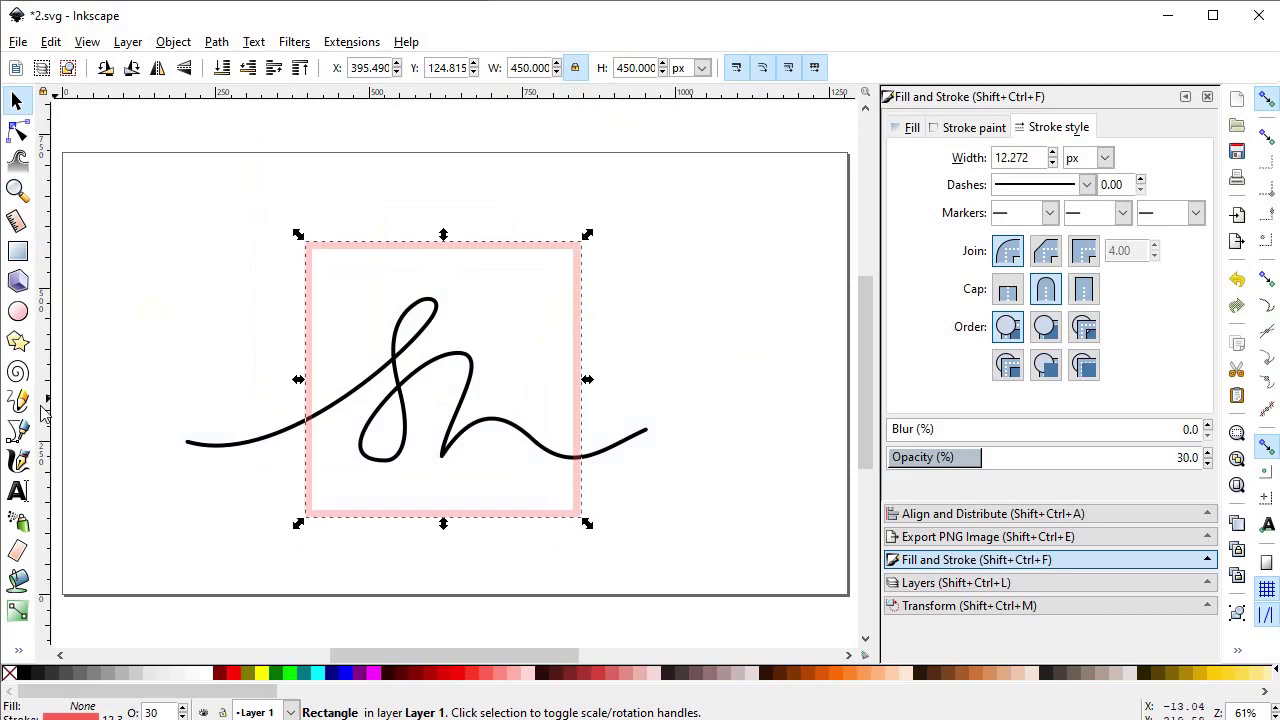
- Draw a straight vertical line beside the square's upper left and set its height to 90 px
left_click(17, 430)
left_click(175, 239)
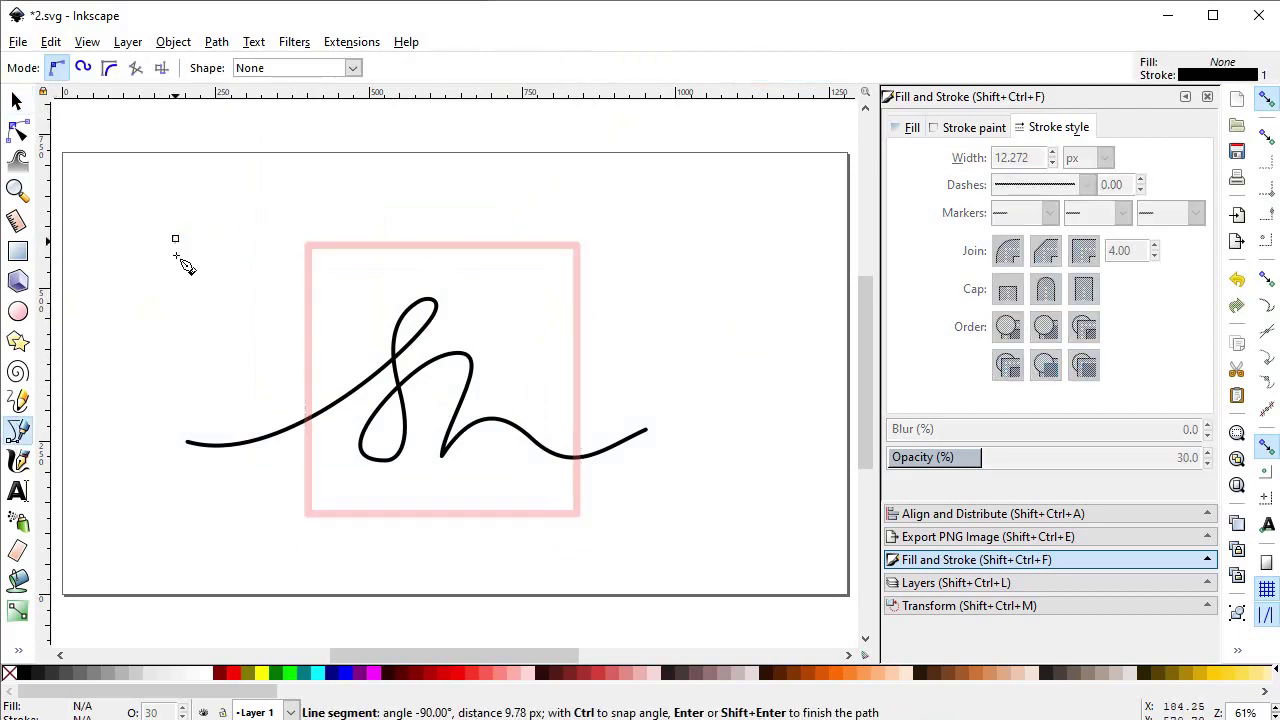
left_click(175, 298)
left_click(17, 100)
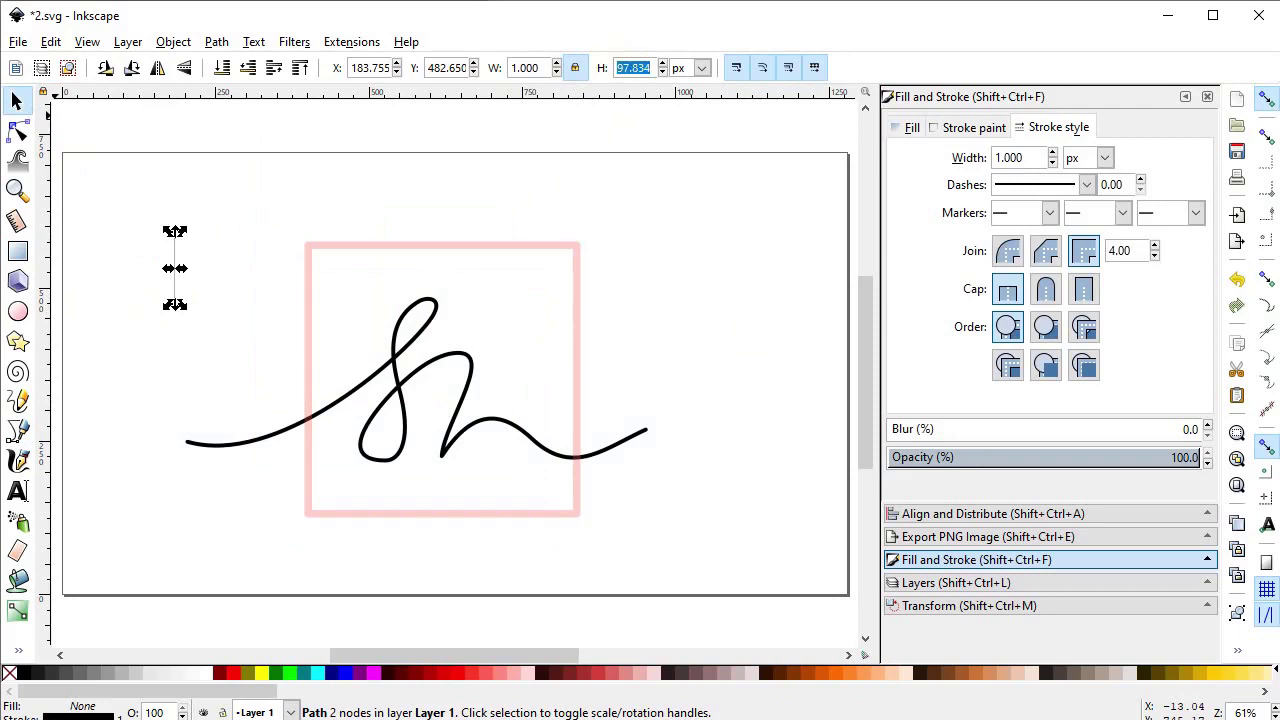
type("90")
key("Return")
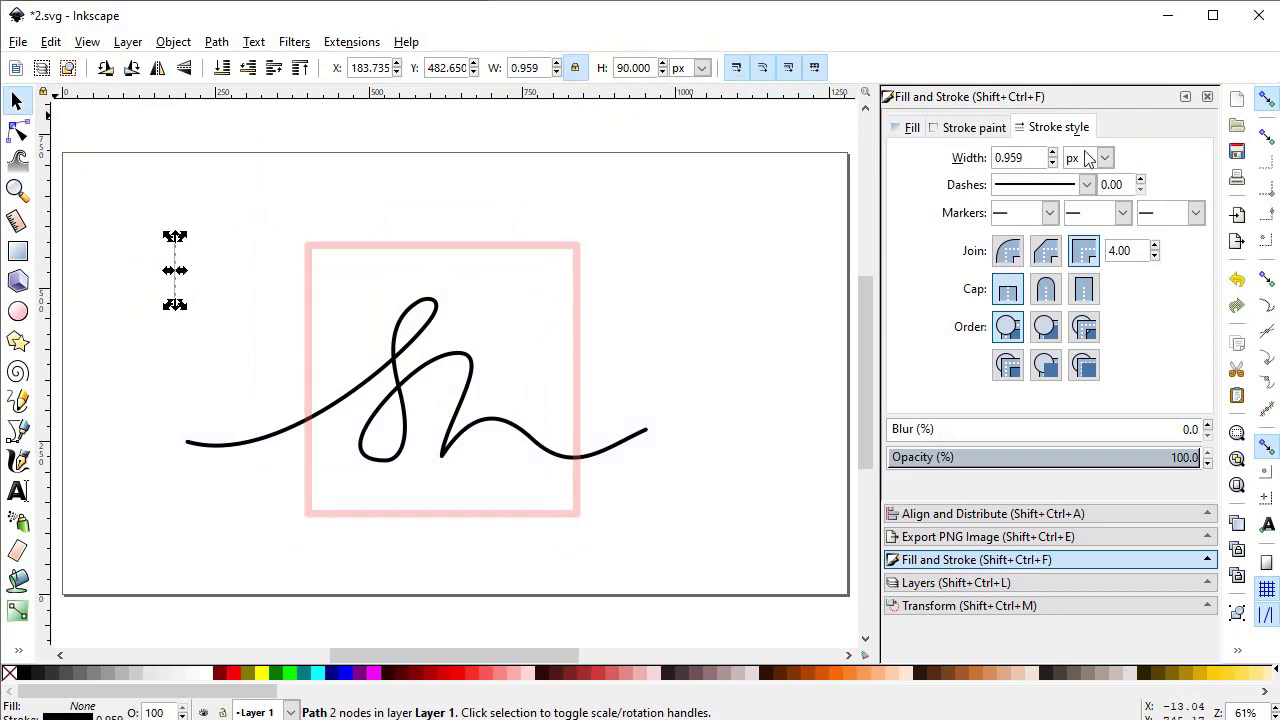
- Give the vertical line a 4 px stroke with a round join and round caps
type("4")
key("Return")
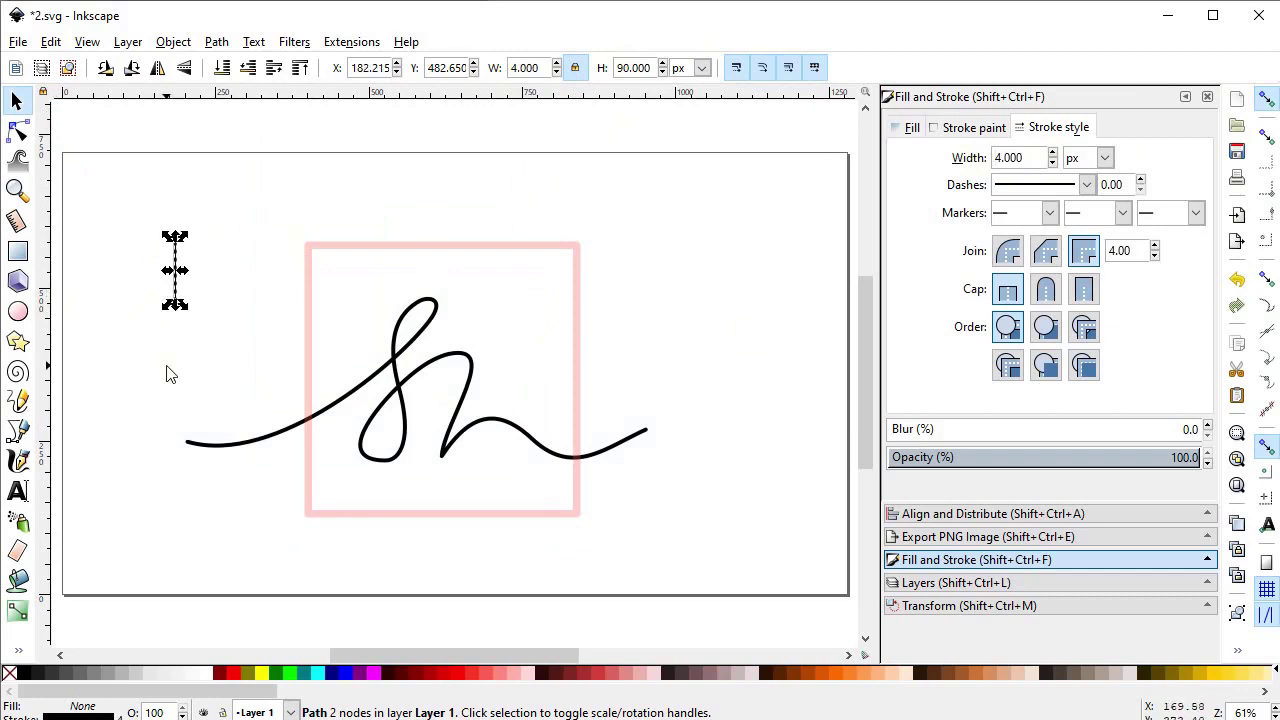
left_click(168, 372)
left_click(176, 270)
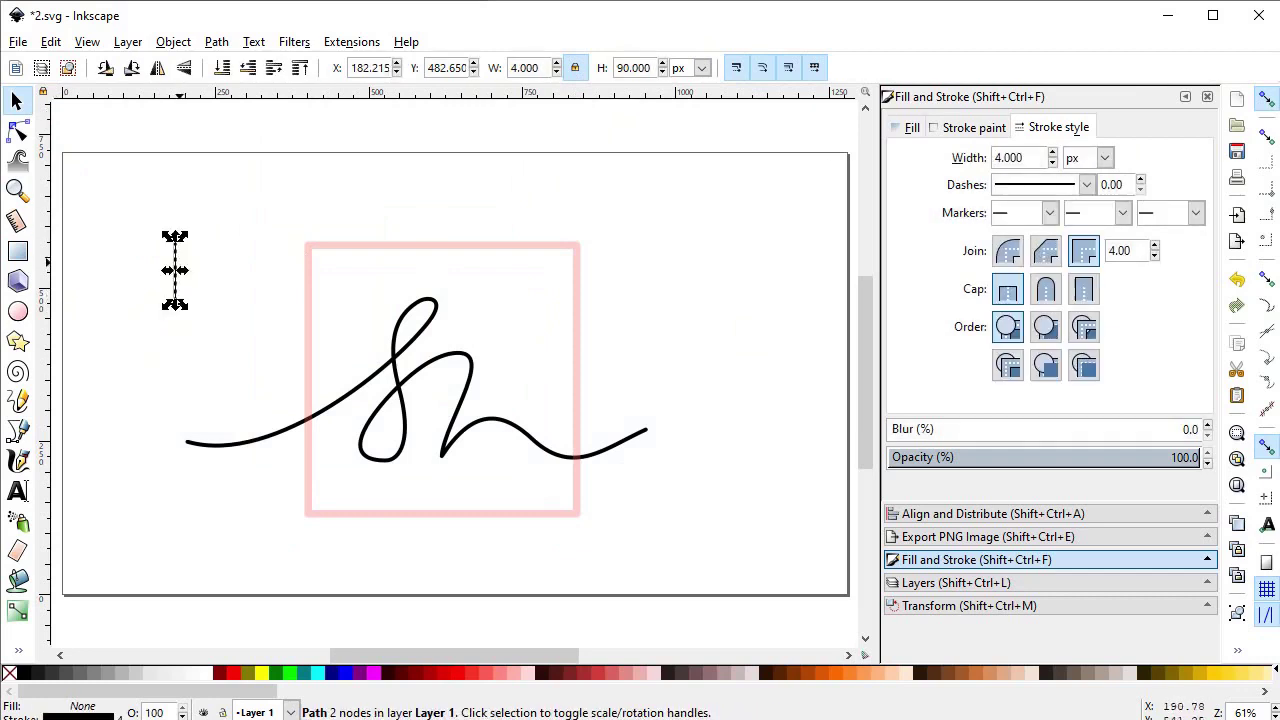
left_click(1016, 256)
left_click(1045, 289)
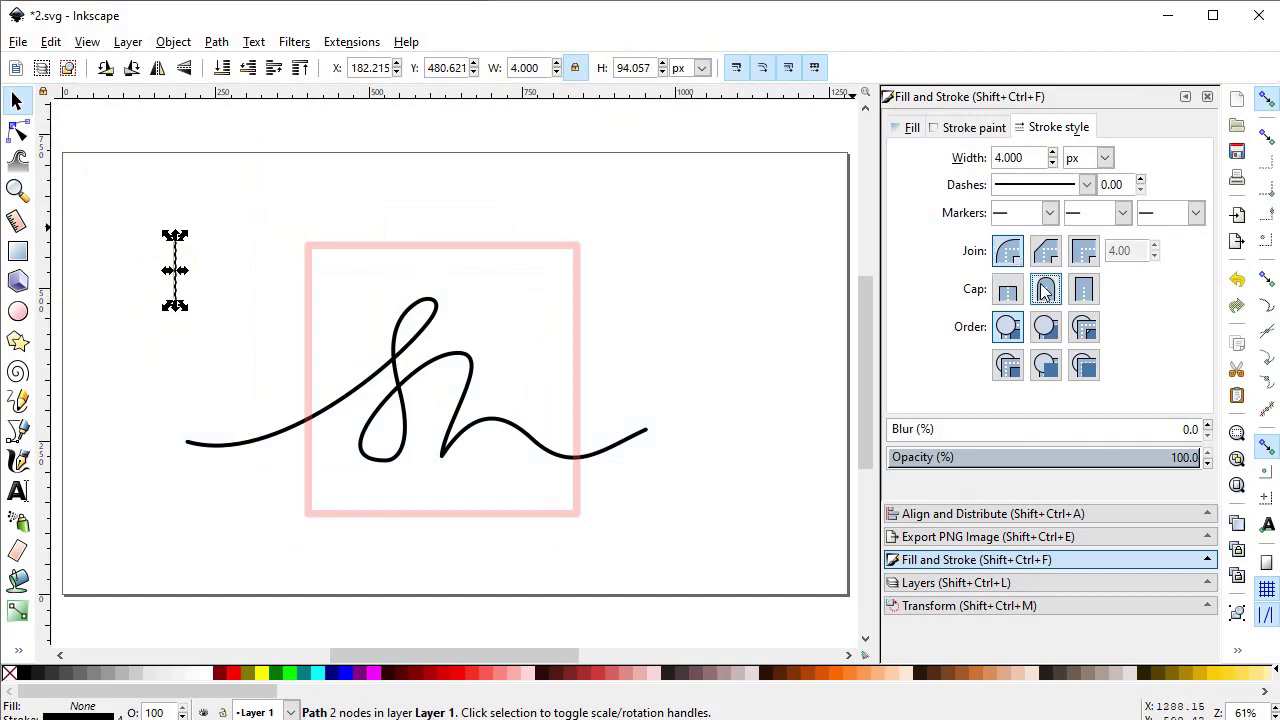
- Duplicate the vertical line, rotate the copy 90° counter-clockwise, and move it to the original's upper end
right_click(173, 255)
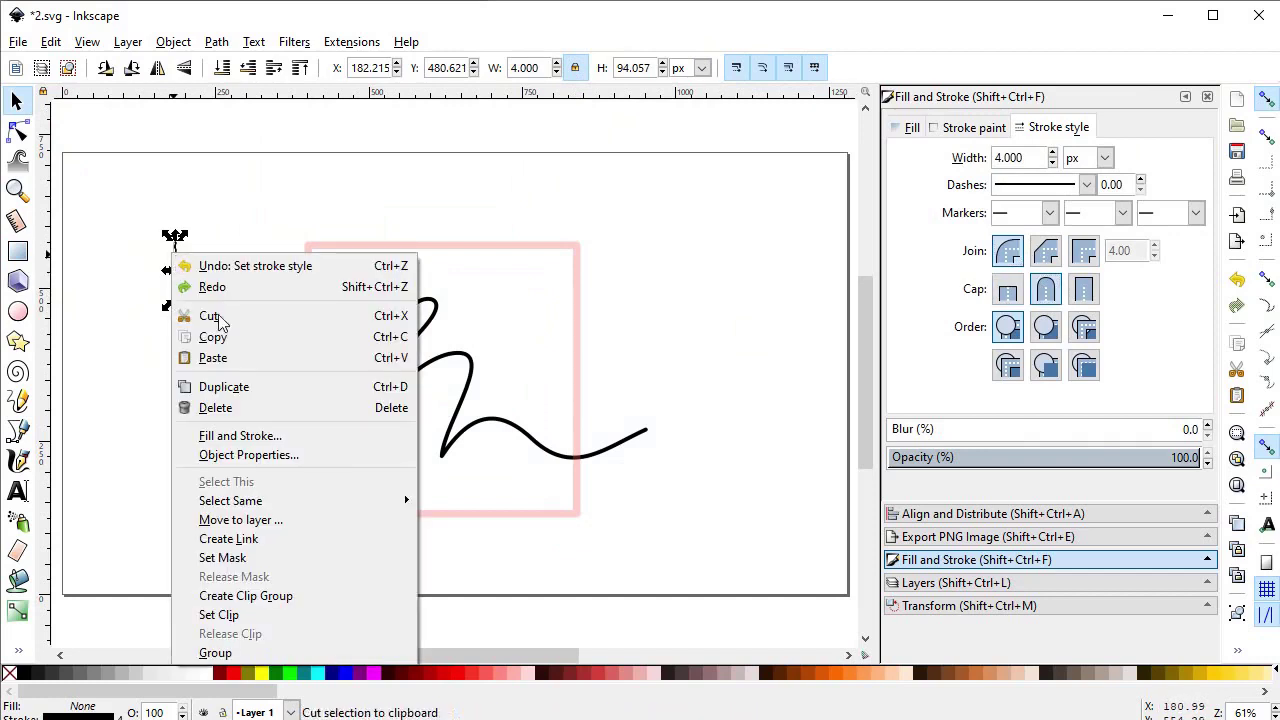
left_click(240, 390)
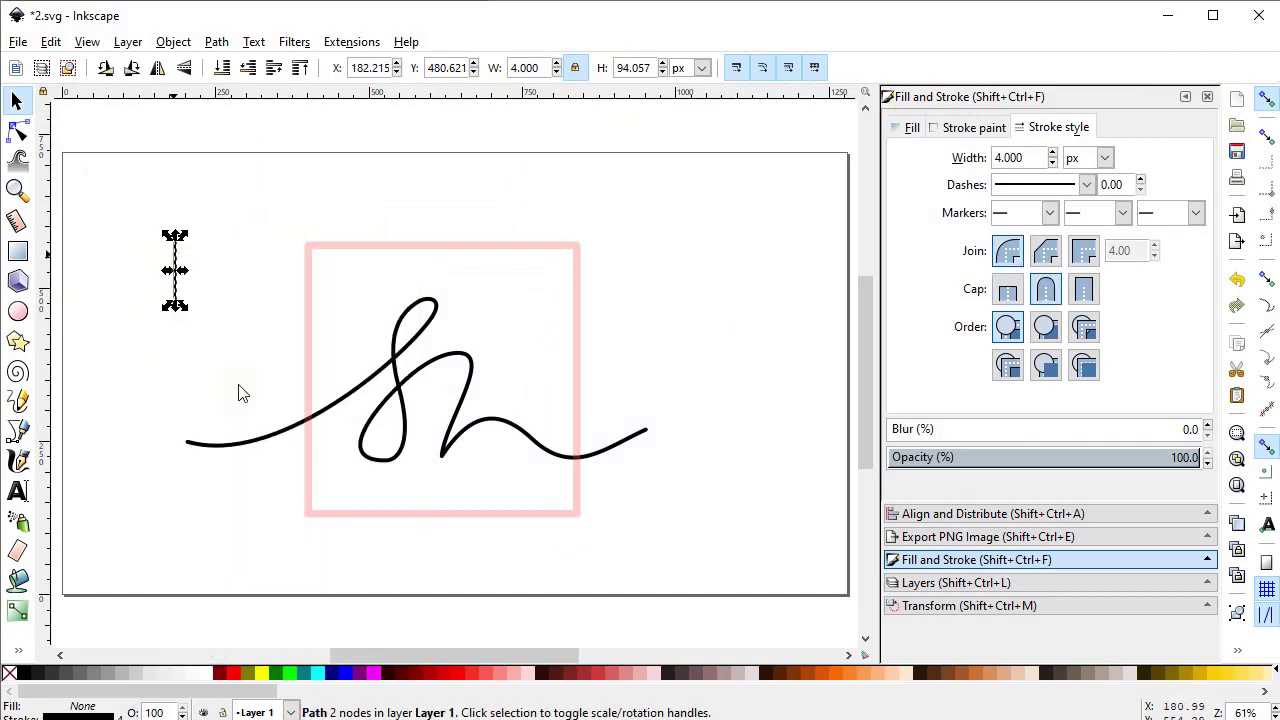
left_click(105, 67)
left_click_drag(175, 263, 204, 237)
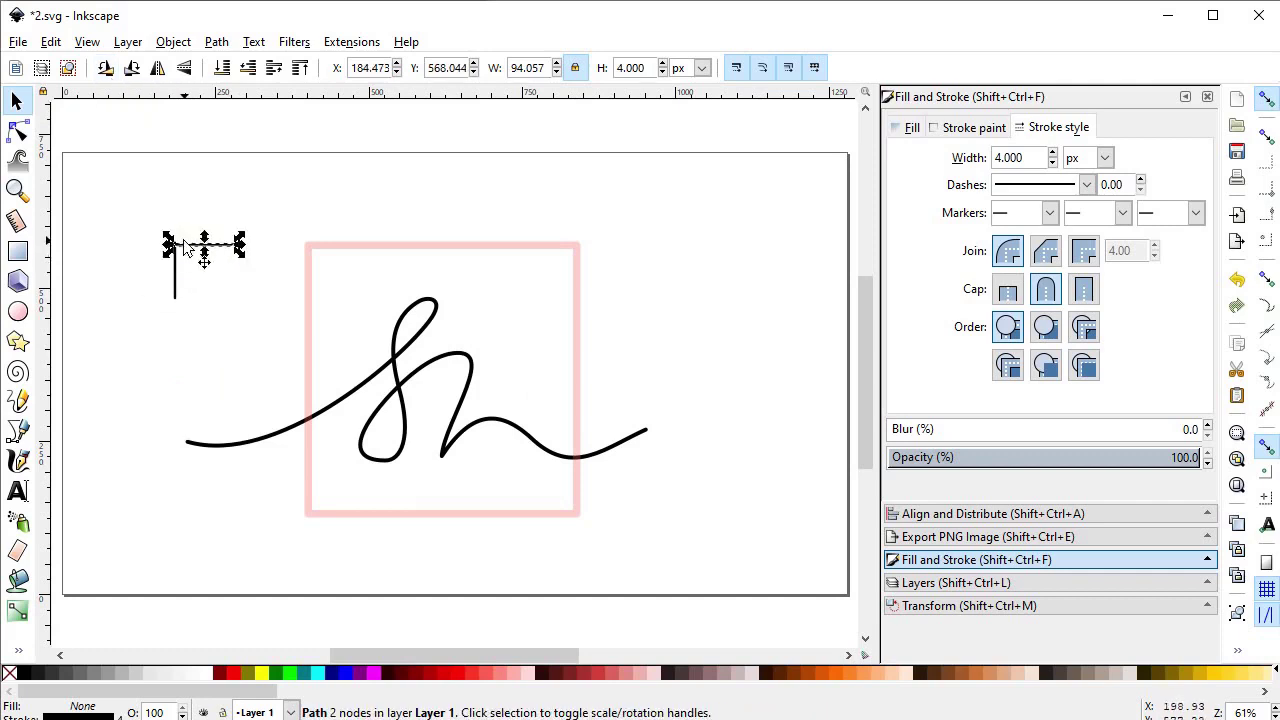
- Turn on snapping to cusp nodes and snap the horizontal line's left end onto the vertical line's upper end
left_click(1266, 279)
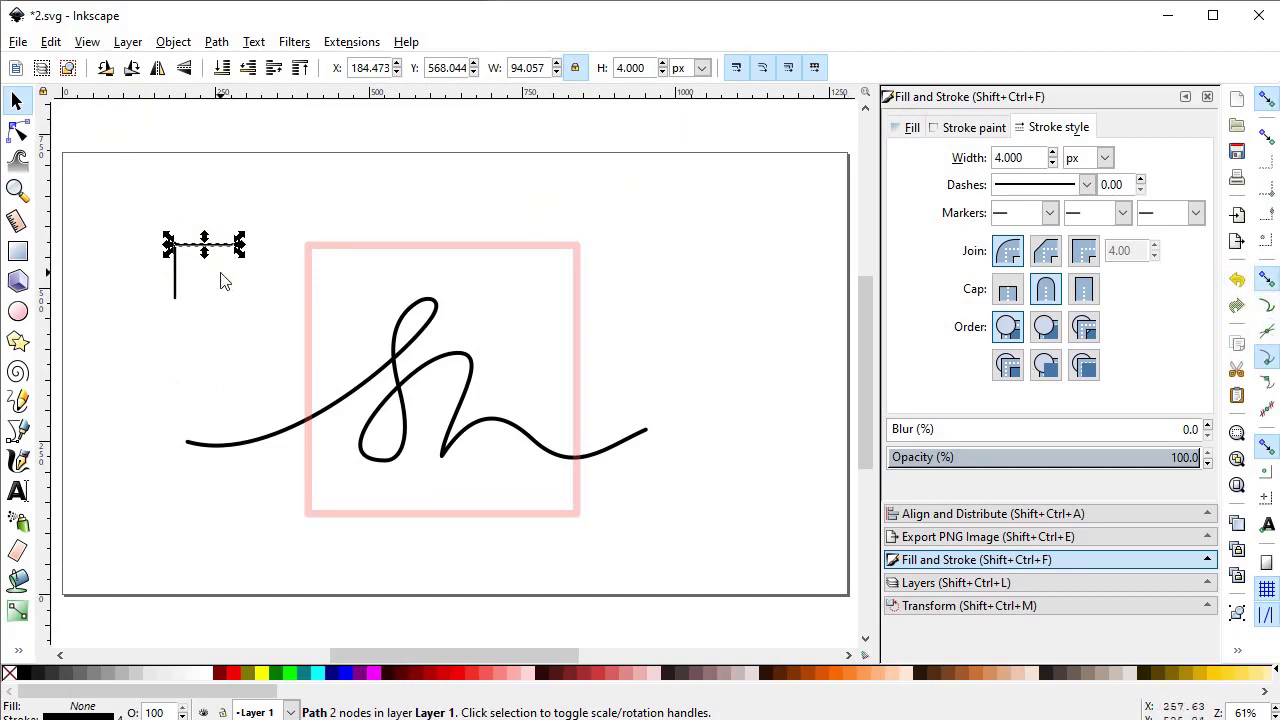
left_click_drag(272, 181, 120, 342)
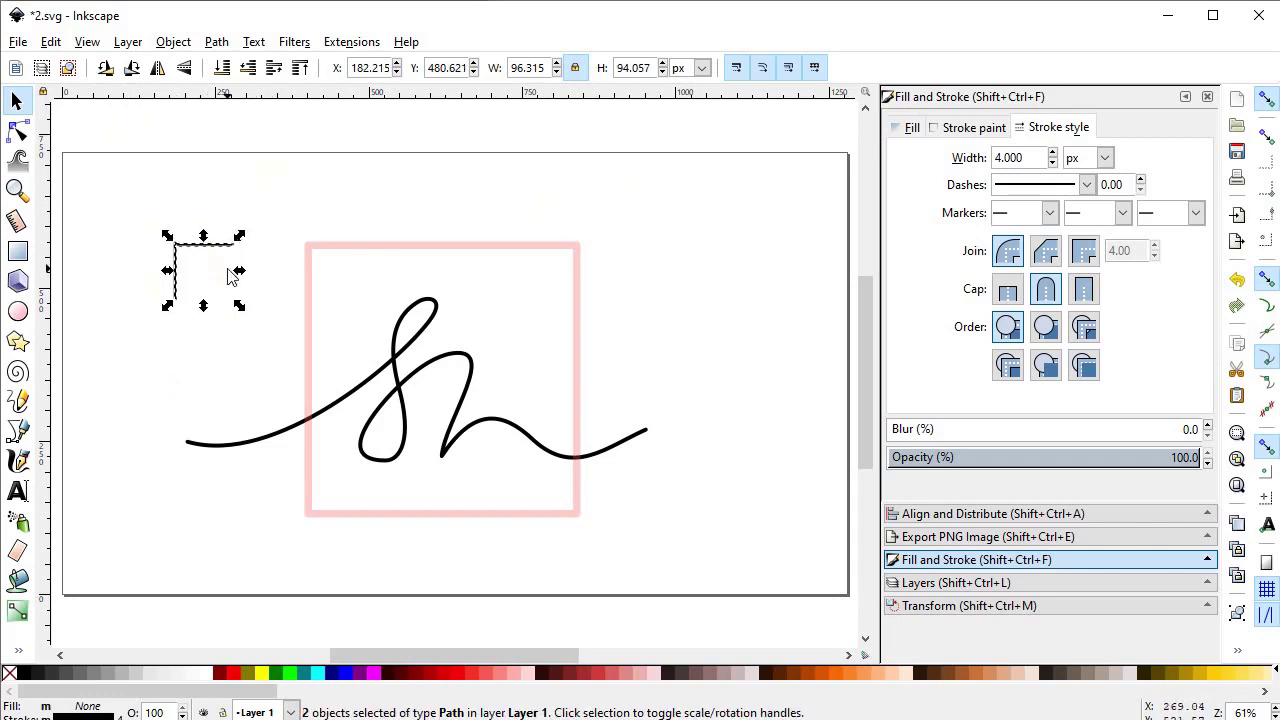
key("Escape")
left_click(195, 242)
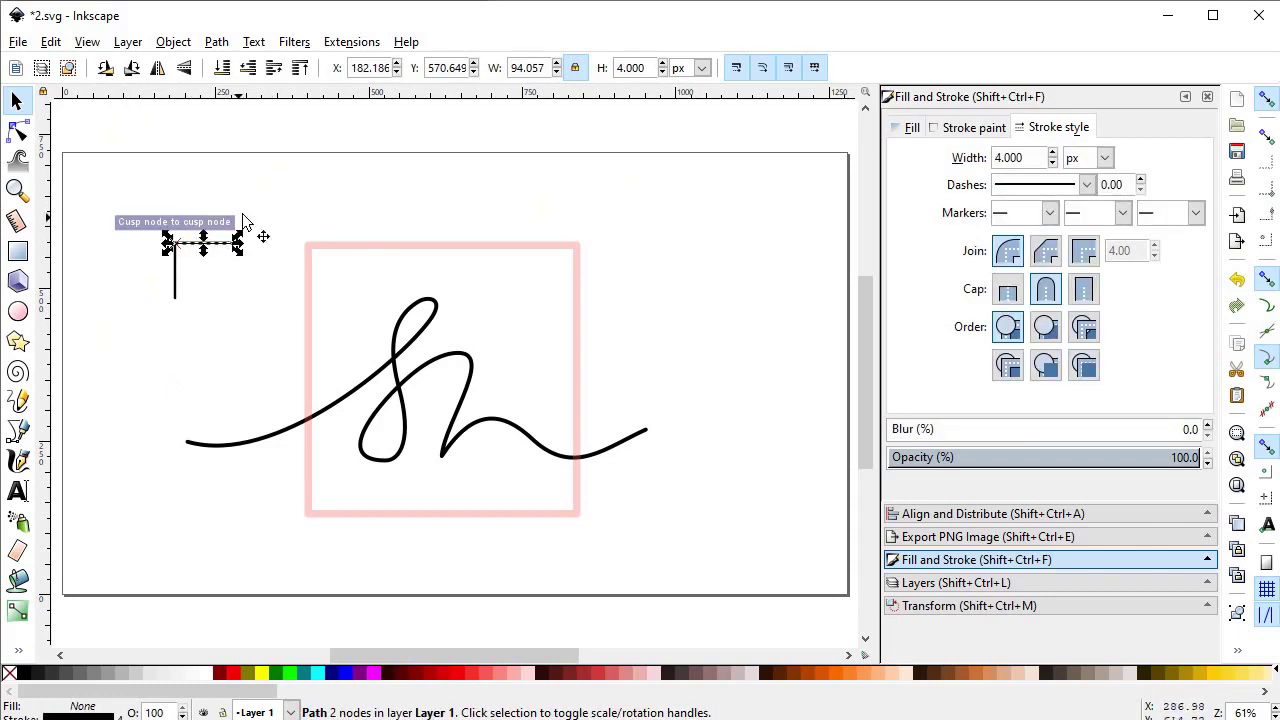
- Combine the vertical and horizontal lines into a single corner path
left_click_drag(274, 193, 152, 316)
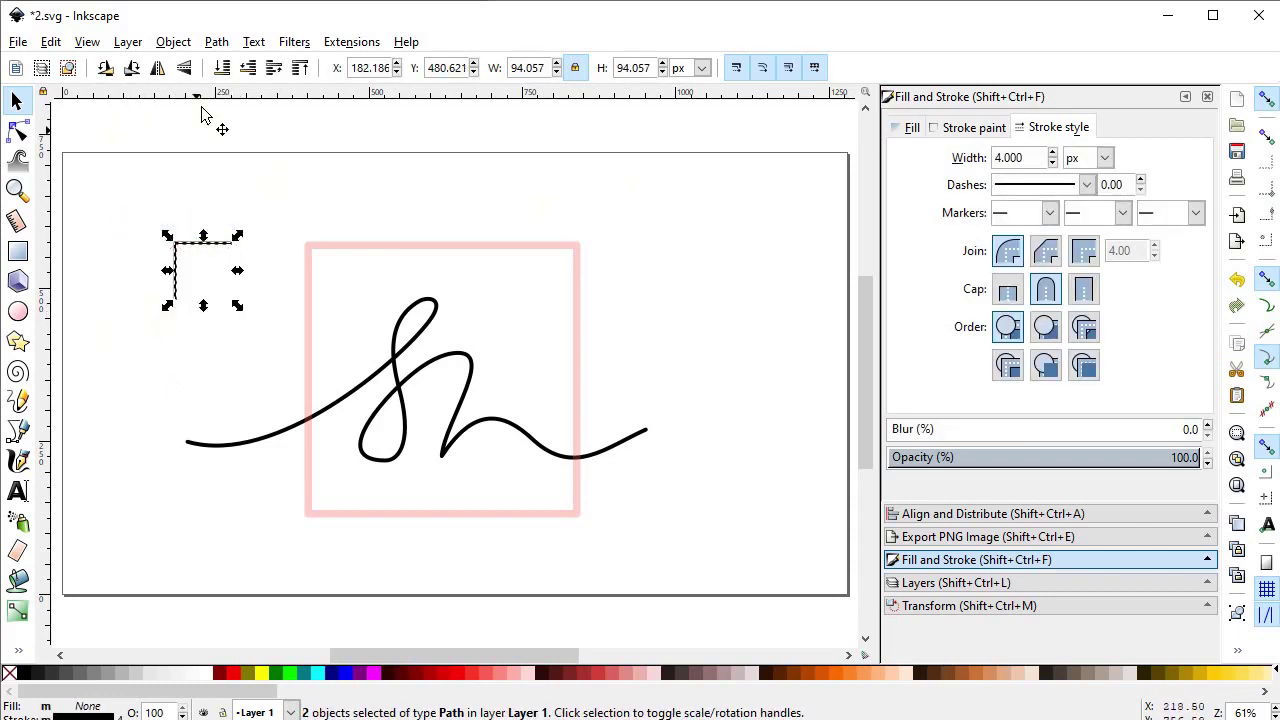
left_click(216, 42)
left_click(270, 291)
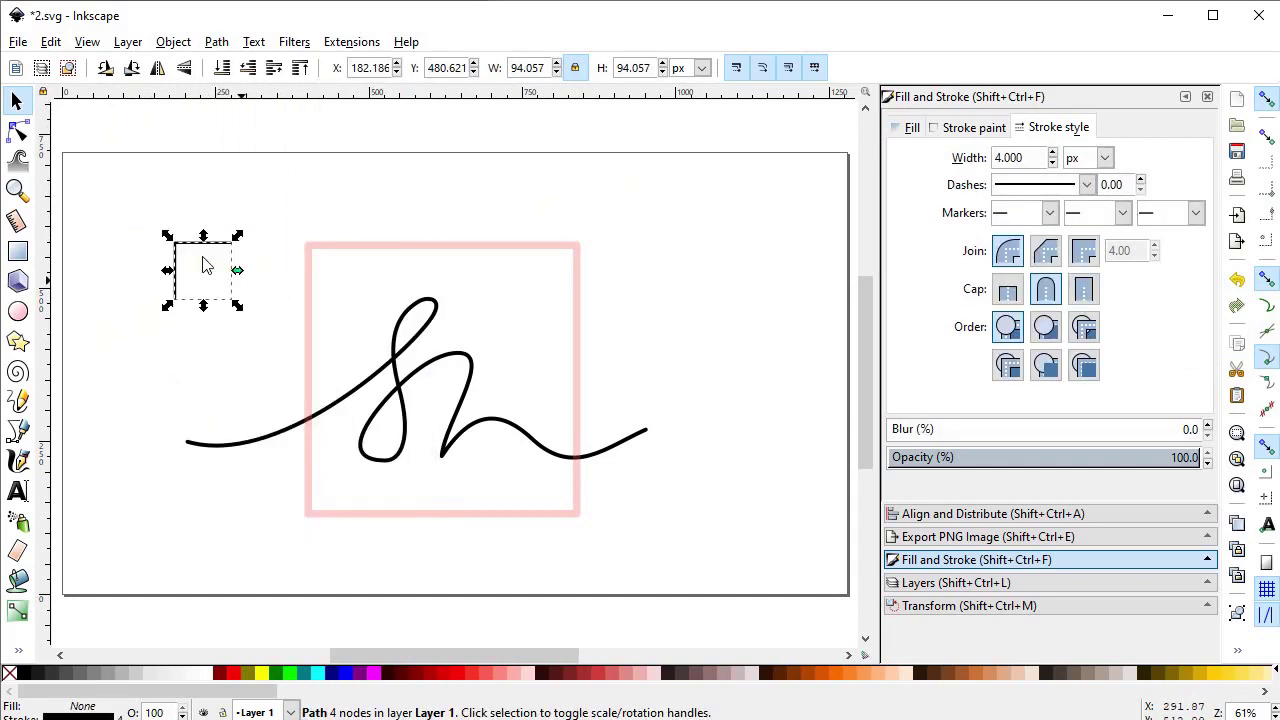
- Duplicate the corner path and shrink the copy proportionally toward its lower right to about 53 px square
right_click(181, 242)
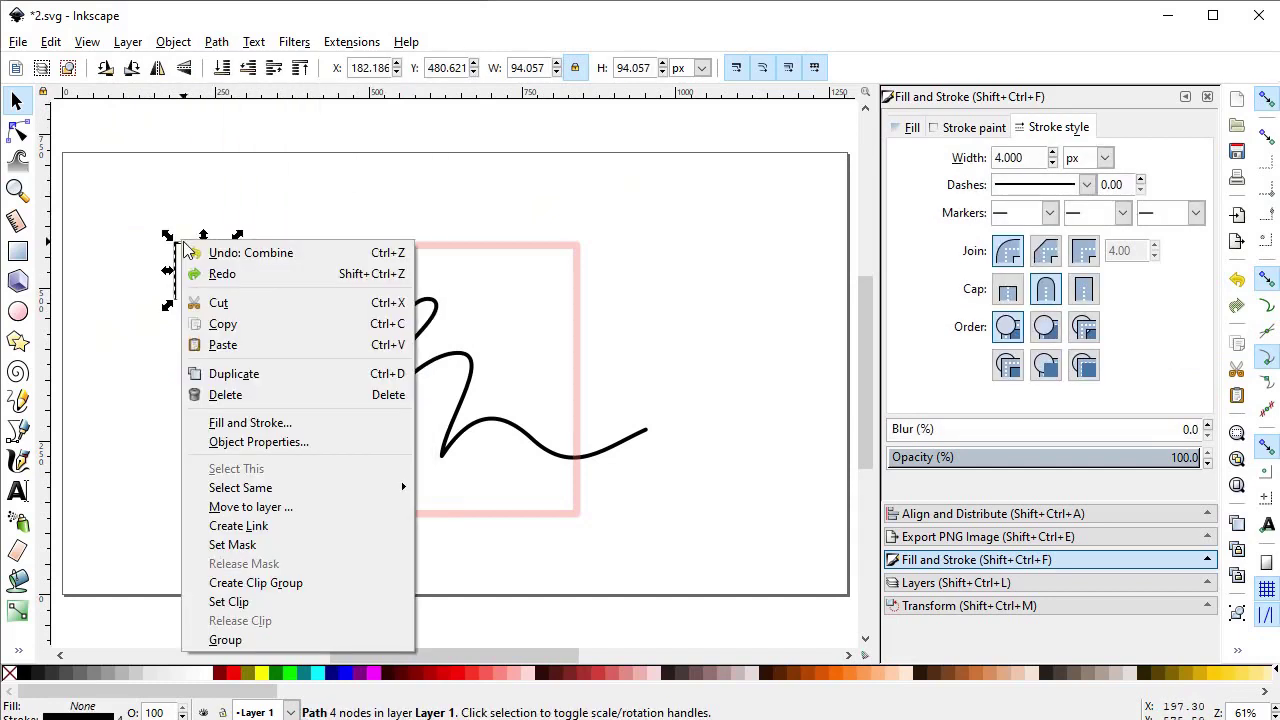
left_click(234, 373)
left_click_drag(167, 236, 193, 264)
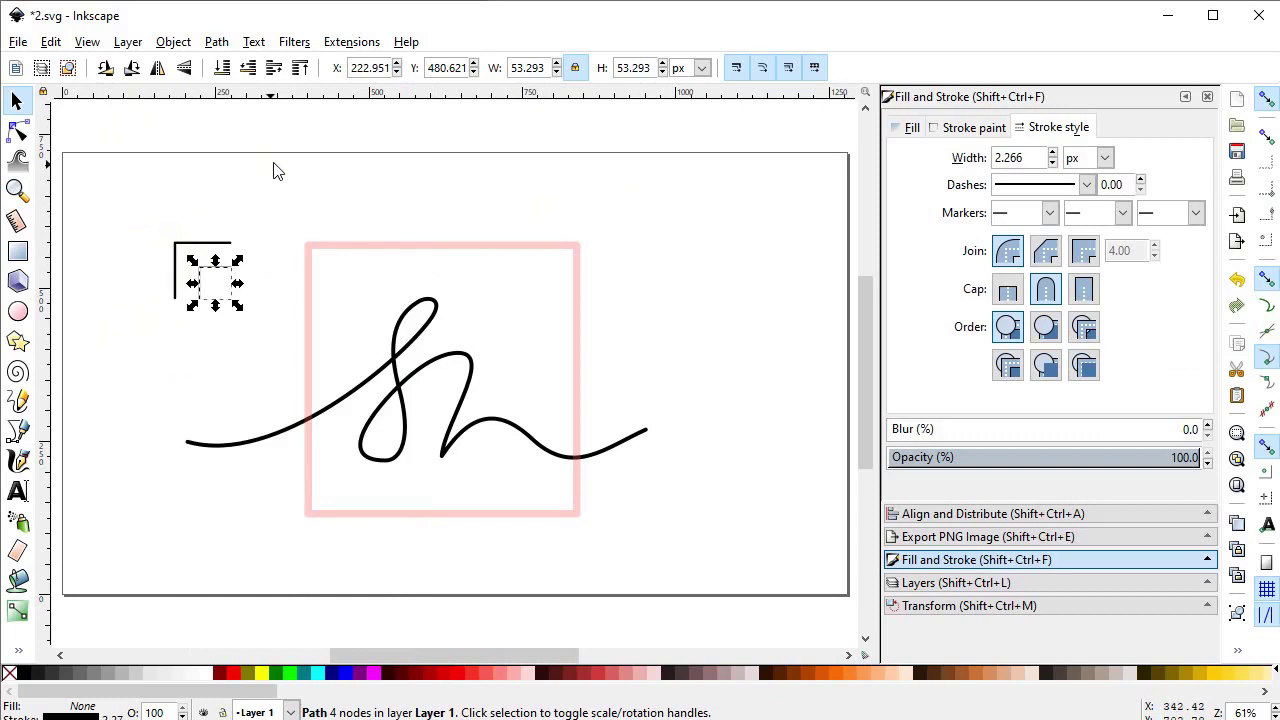
- Group the large corner path with the small one inside it
left_click_drag(277, 193, 100, 365)
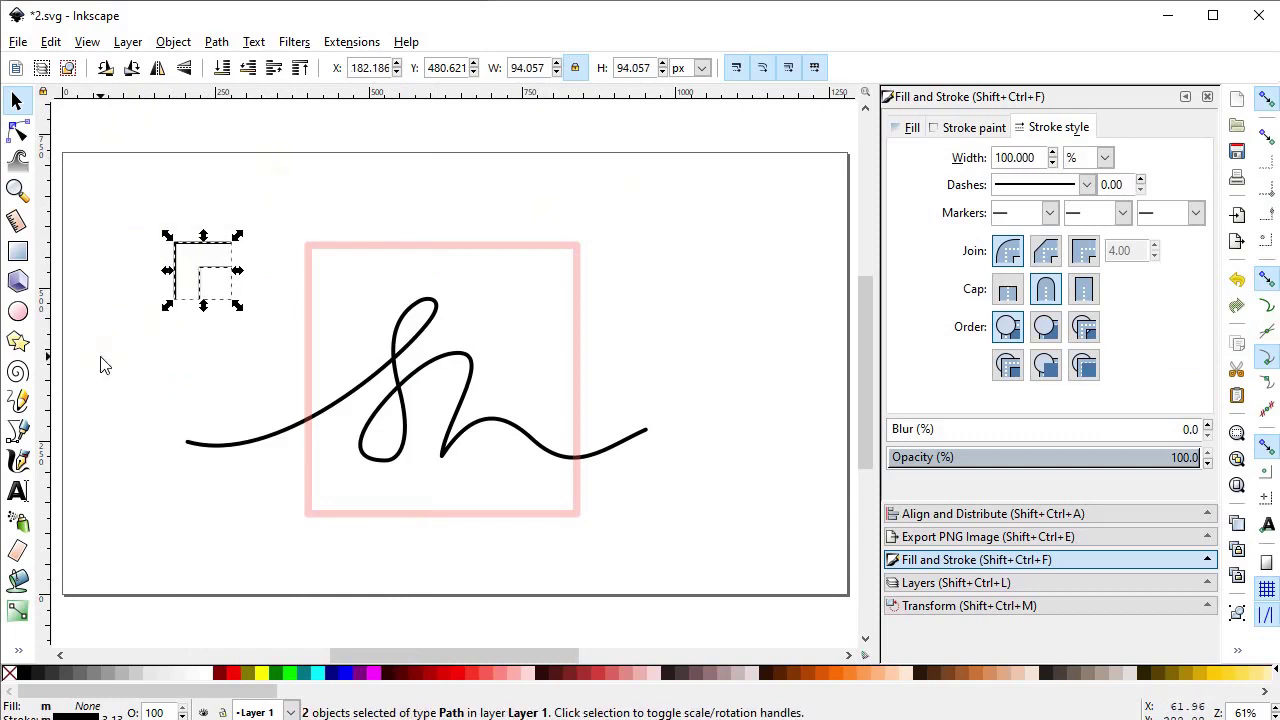
right_click(193, 256)
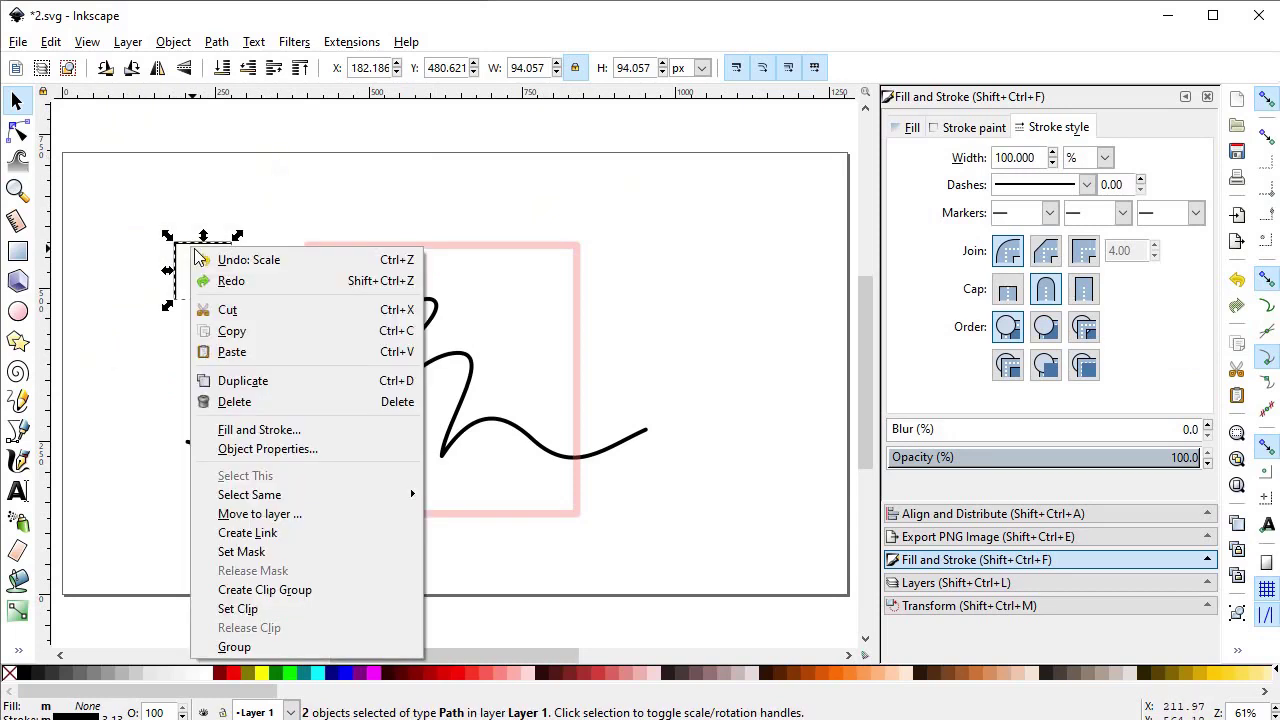
left_click(280, 648)
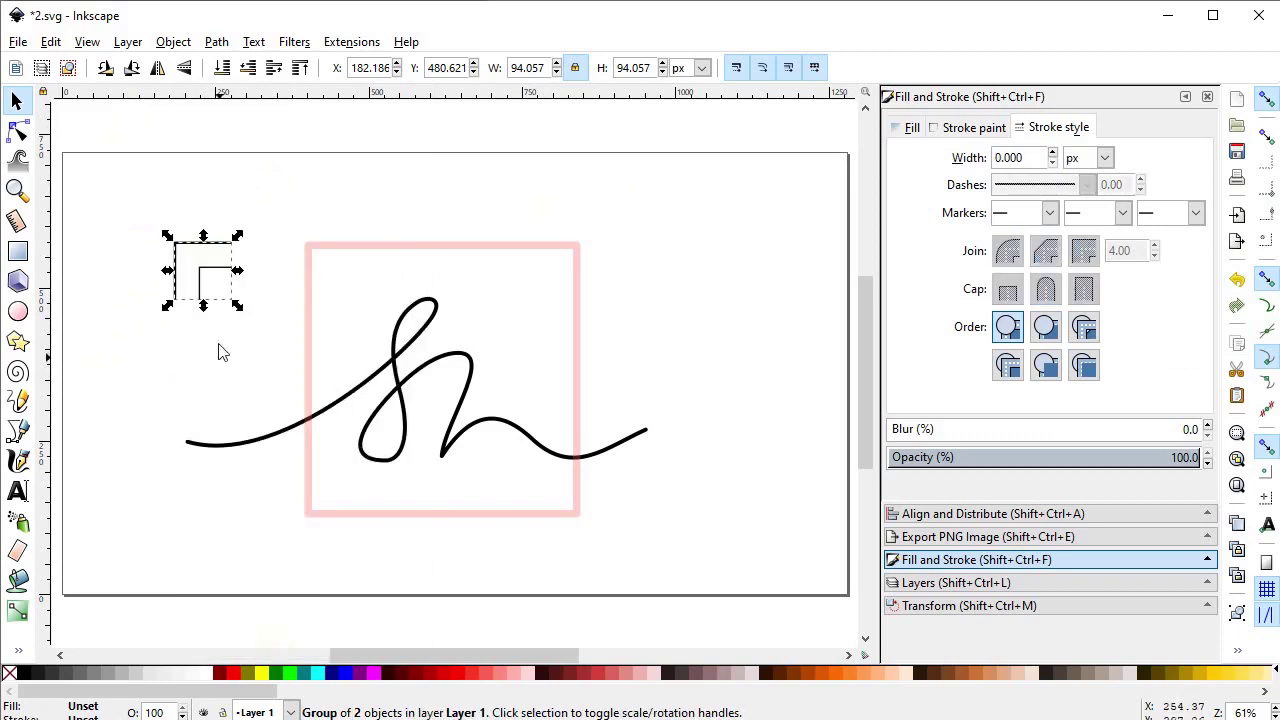
- Place the double-line bracket on the square guide's upper-left corner and a horizontally flipped duplicate on its upper-right corner
left_click_drag(185, 250, 318, 252)
right_click(324, 242)
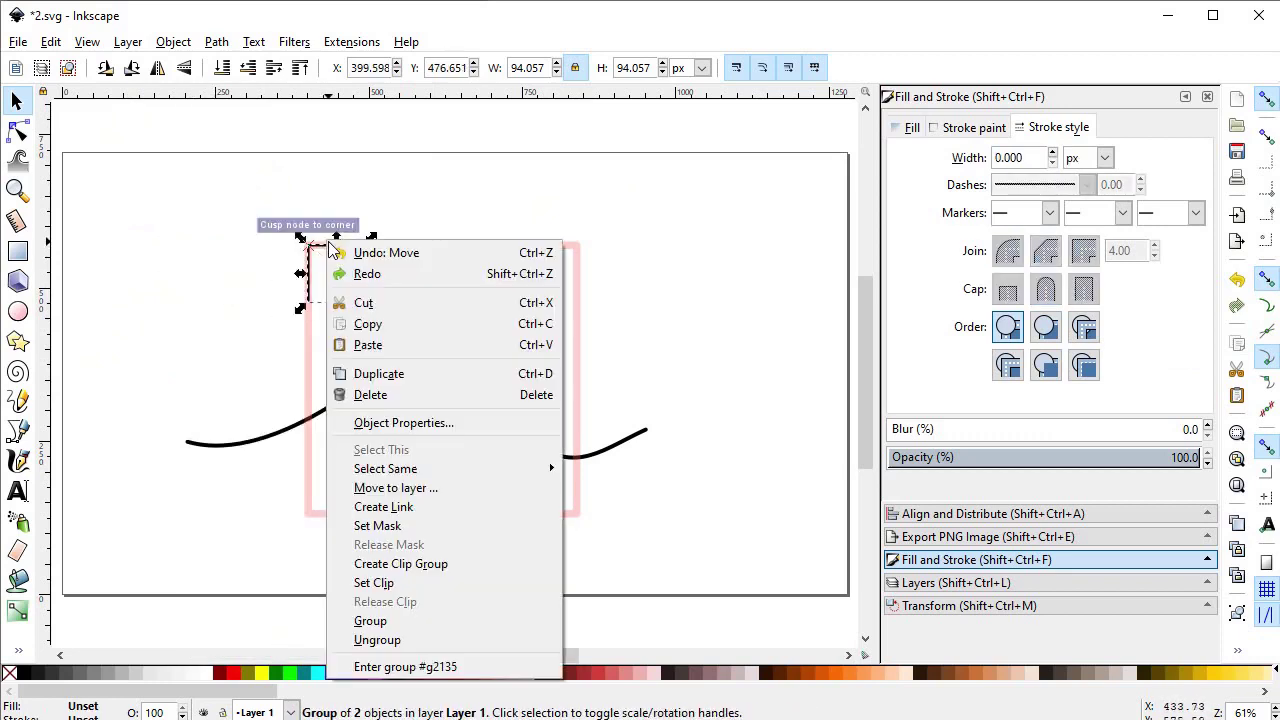
left_click(396, 376)
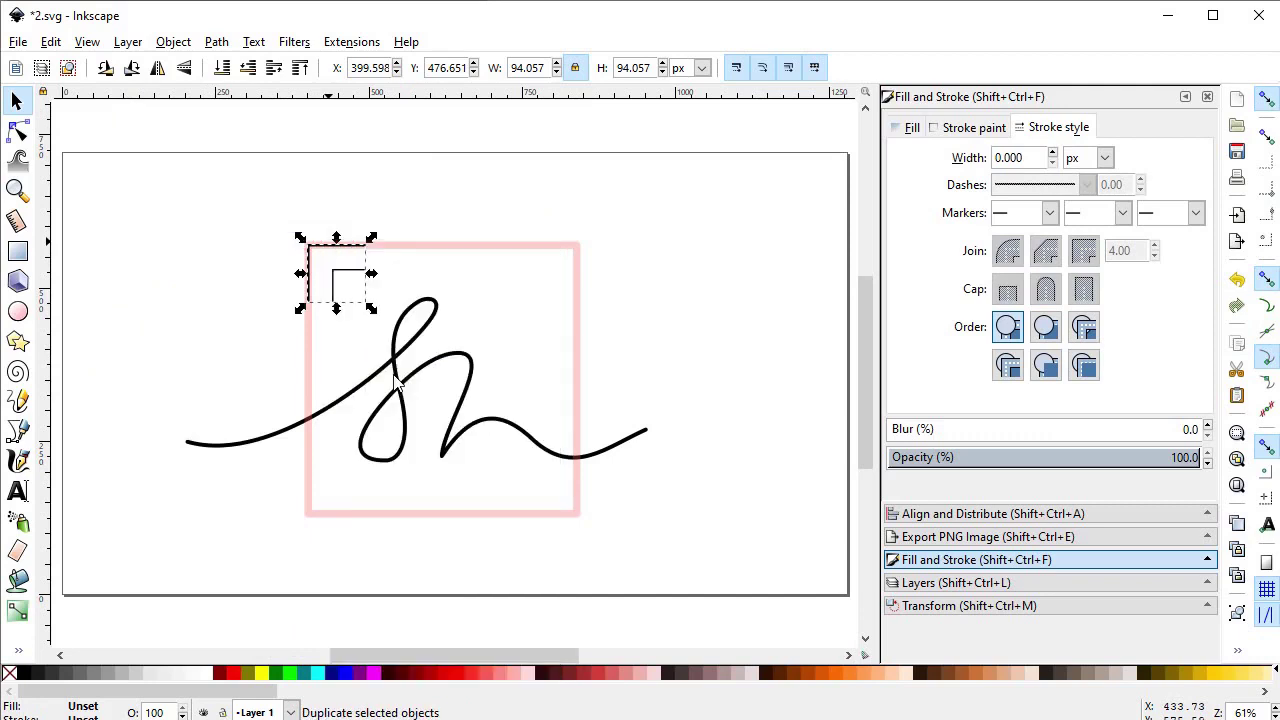
left_click(158, 66)
left_click_drag(371, 298, 586, 303)
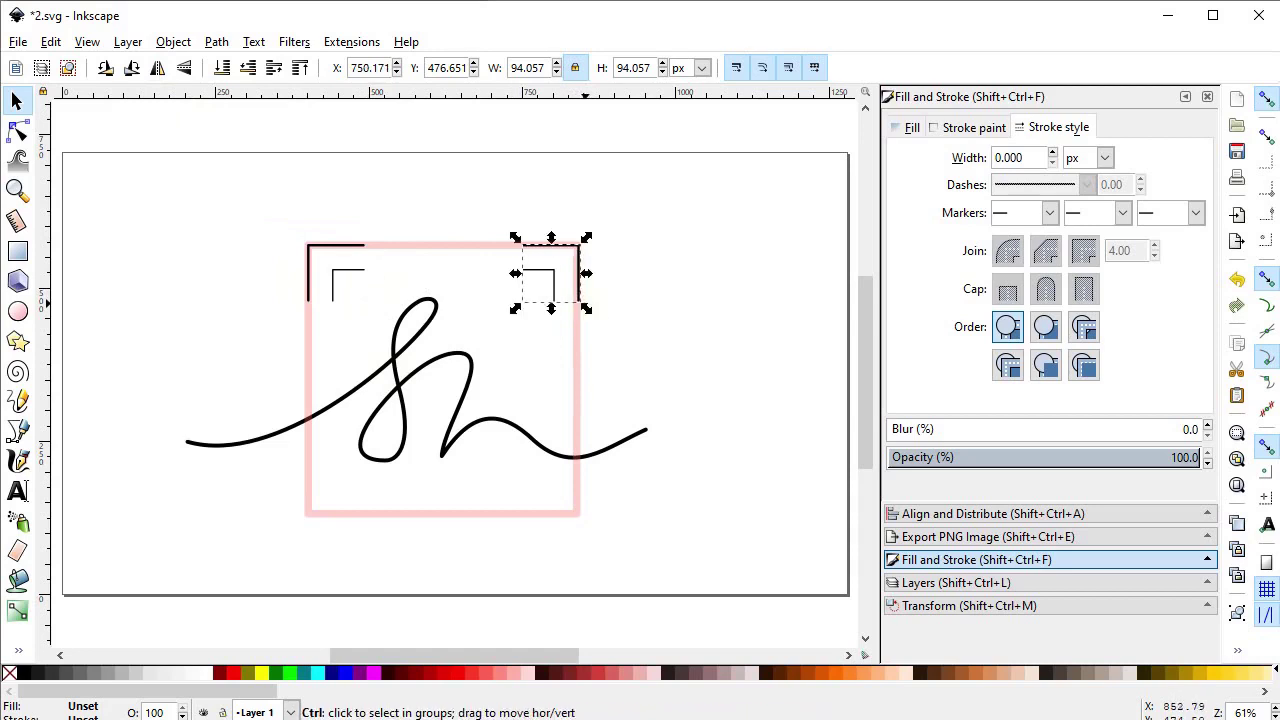
- Duplicate the two upper brackets together, flip the copies vertically and place them on the square guide's lower corners
left_click_drag(677, 200, 212, 334)
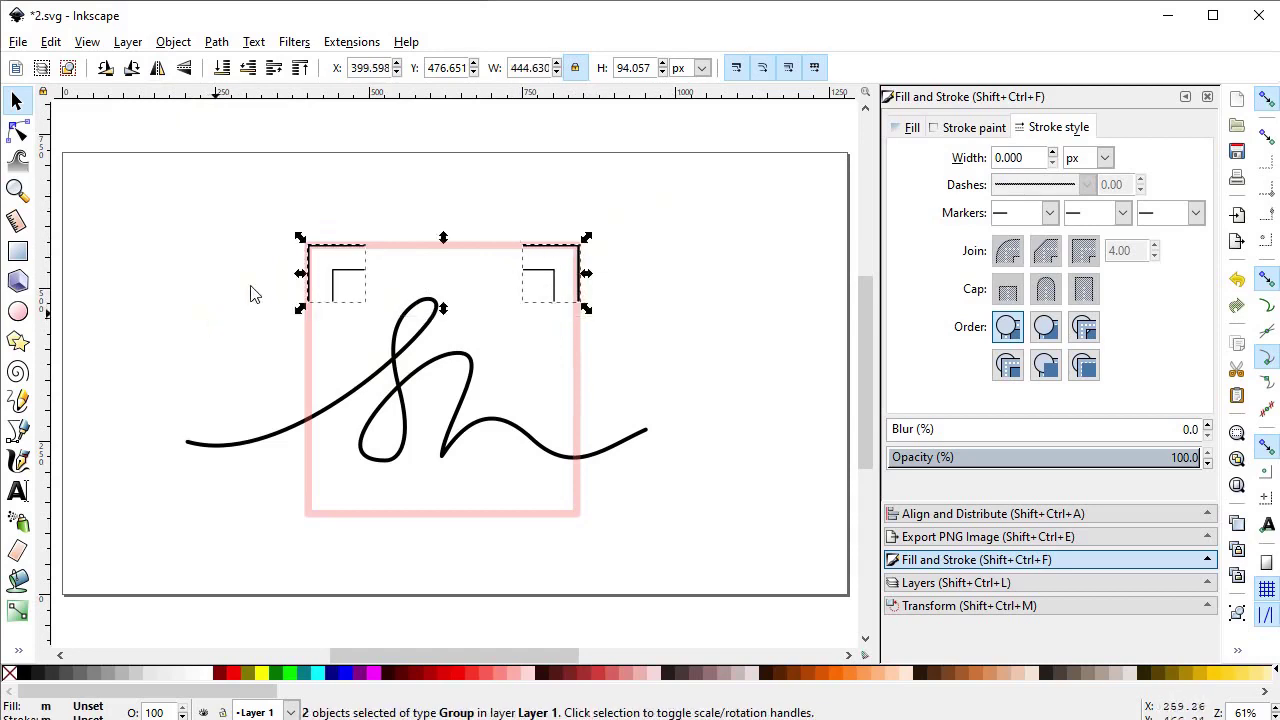
right_click(343, 256)
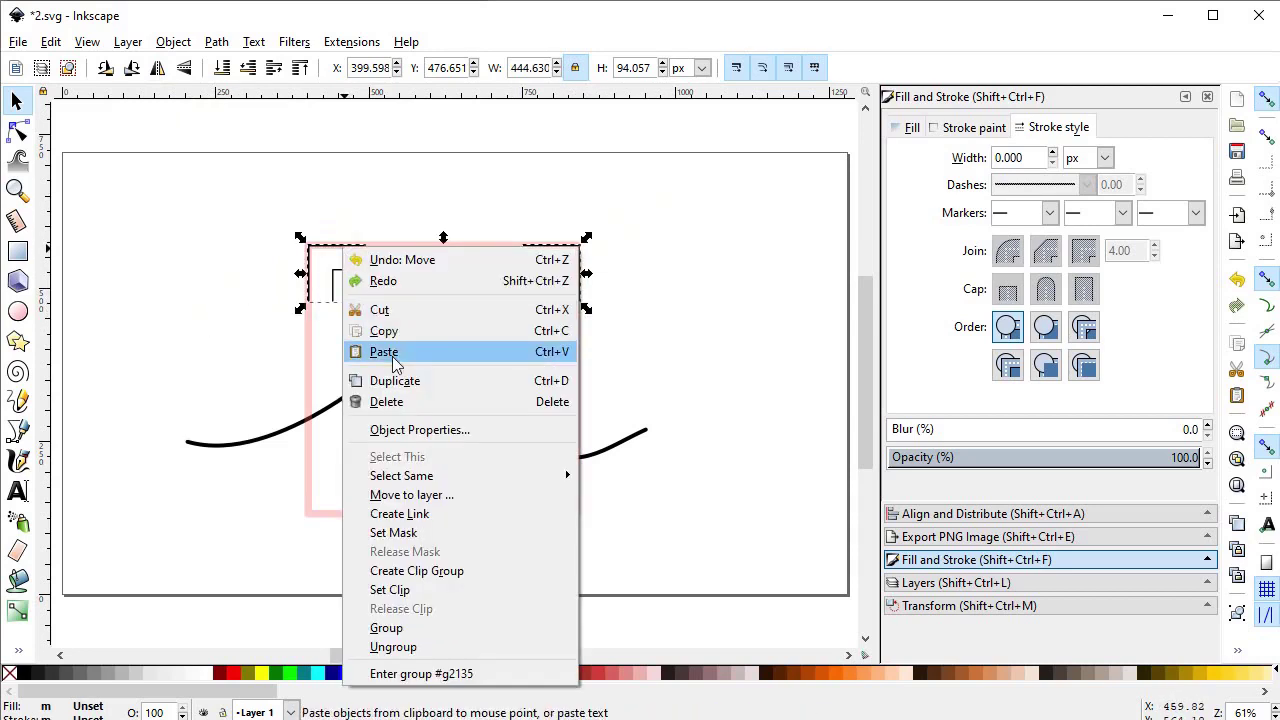
left_click(362, 377)
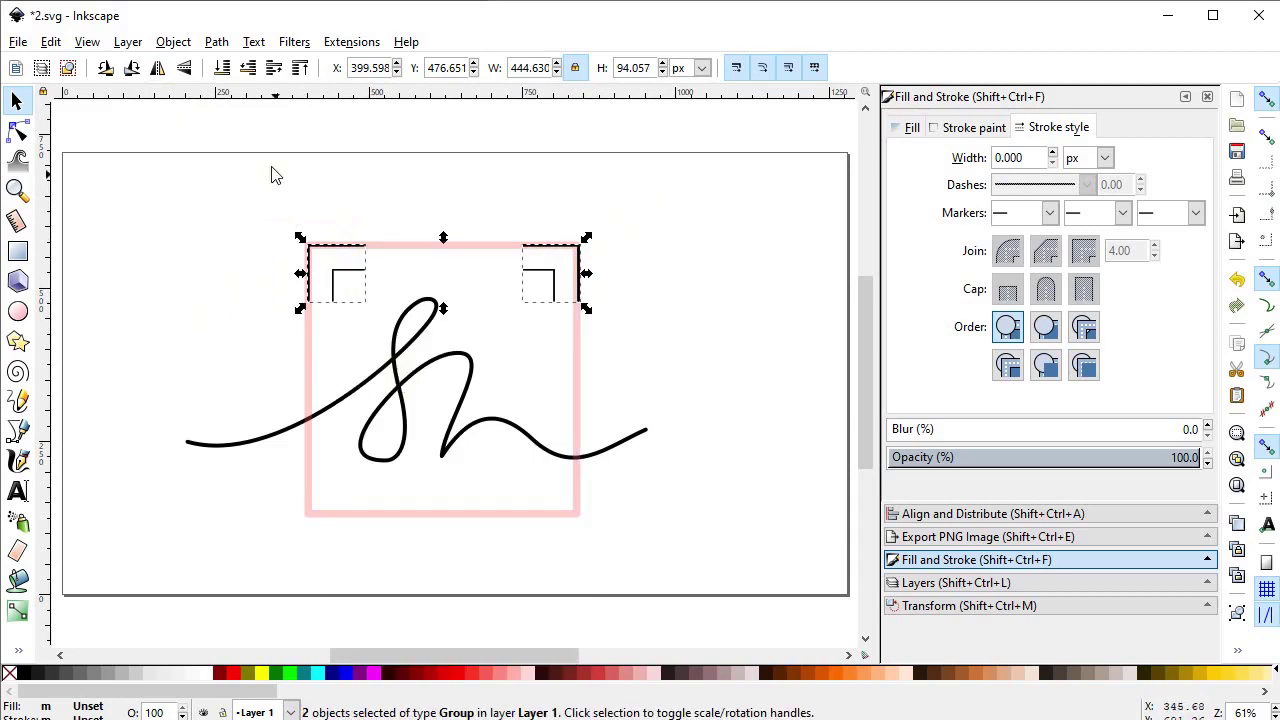
left_click(184, 67)
left_click_drag(351, 304, 351, 518)
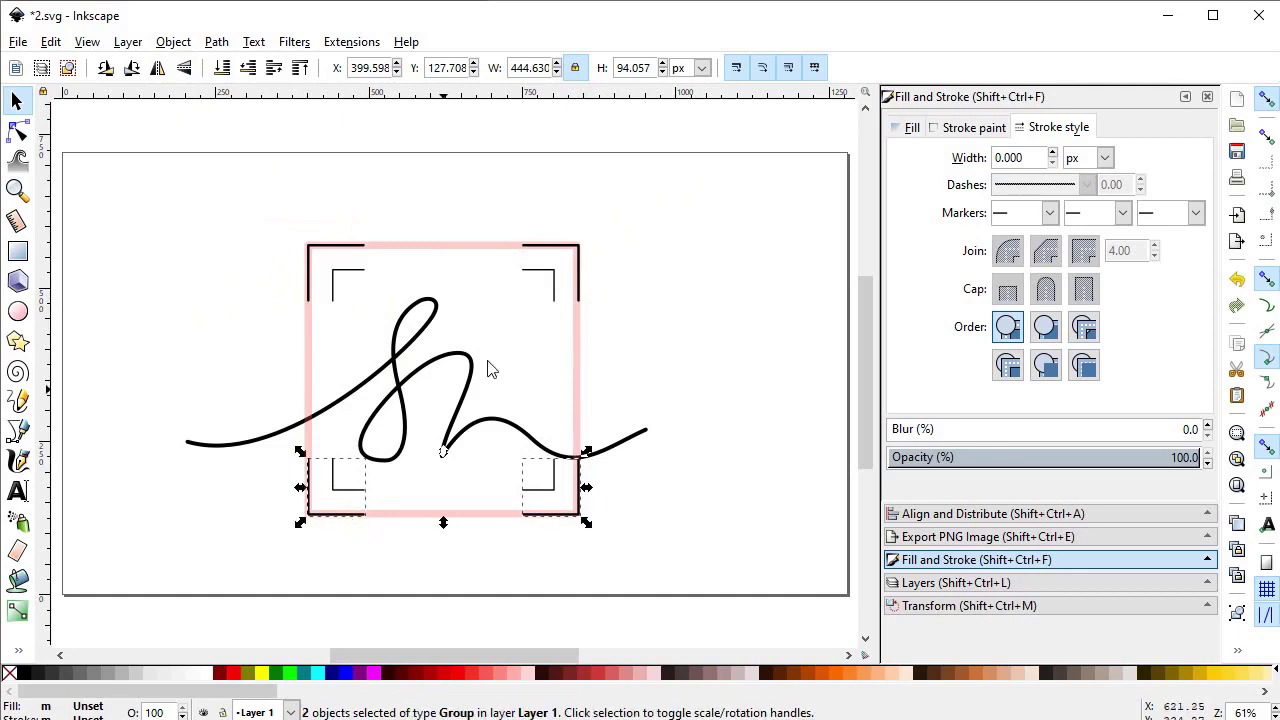
- Delete the pink square guide and move the signature slightly up and to the right within the four brackets
left_click(578, 345)
key("Delete")
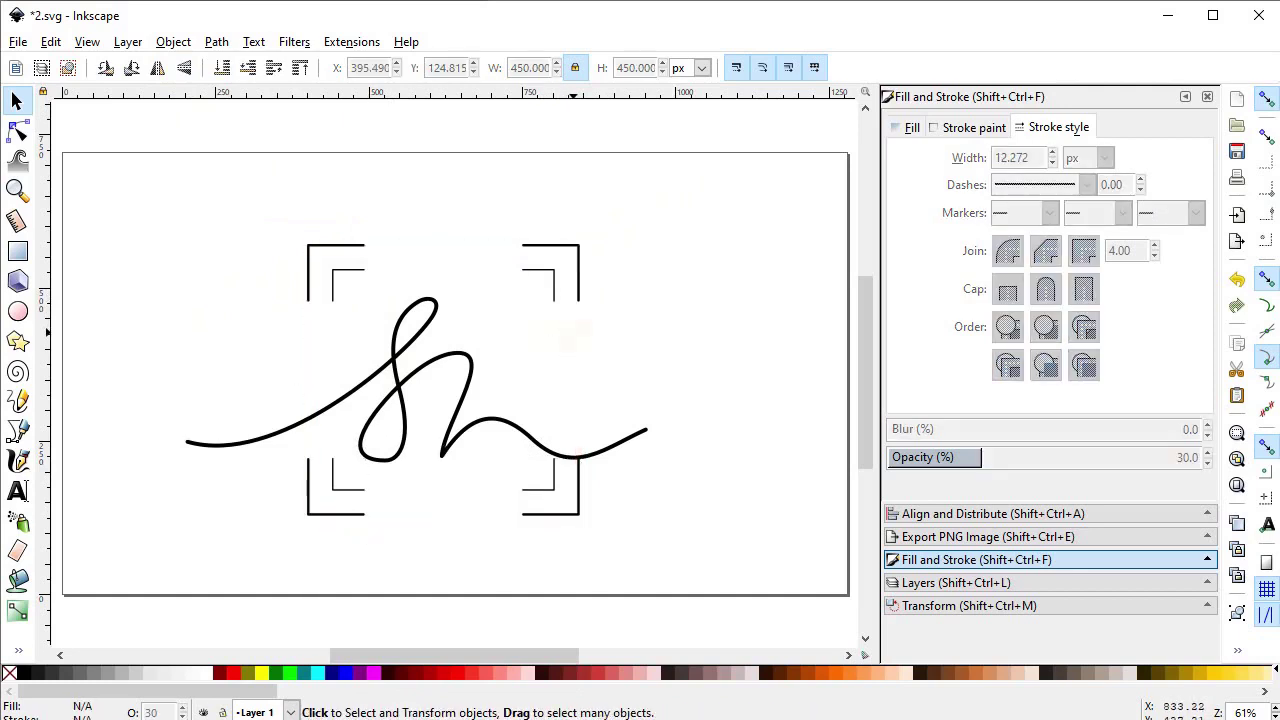
left_click_drag(458, 446, 470, 430)
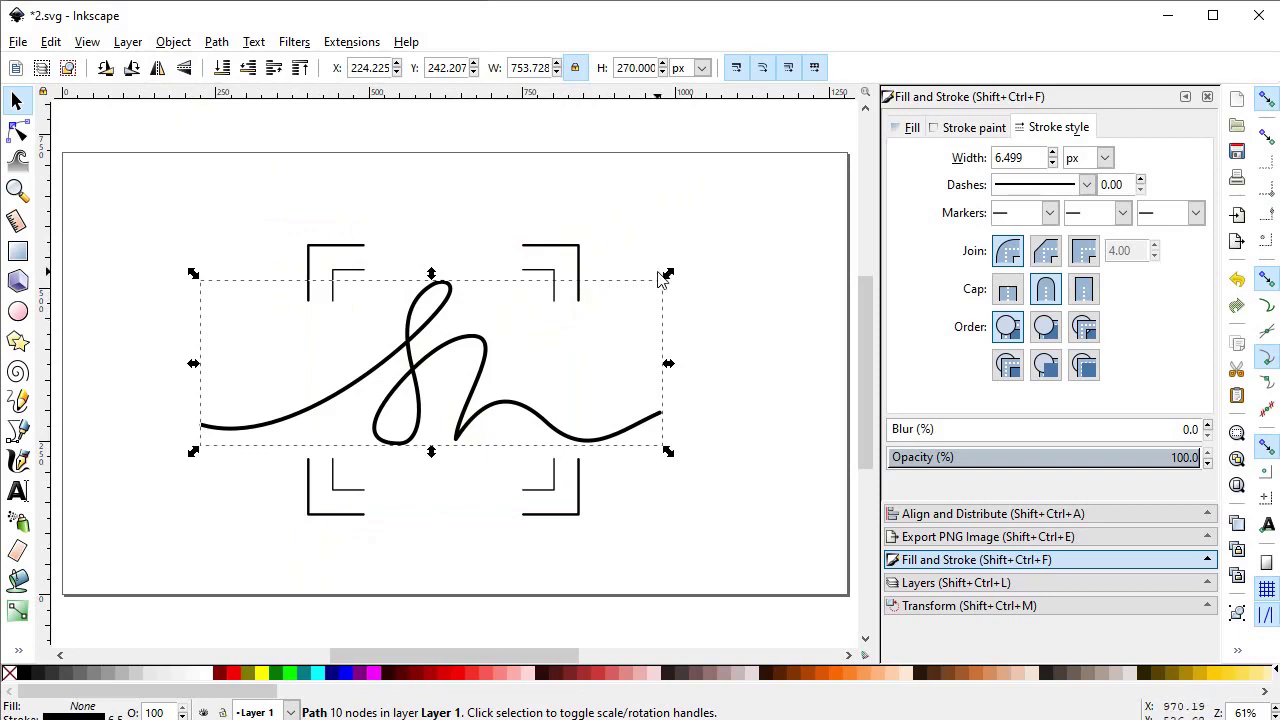
- Apply a red stroke colour to the signature and all four corner brackets, leaving nothing selected
left_click_drag(145, 590, 147, 589)
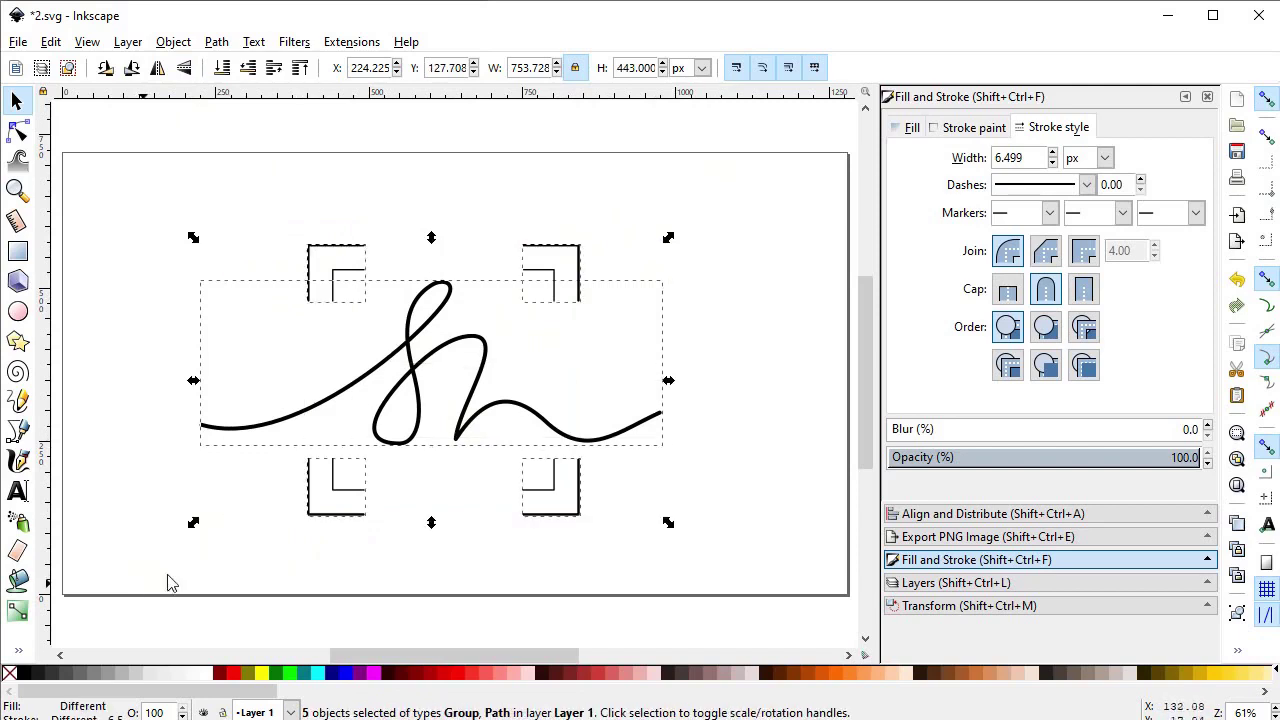
left_click(476, 680, "shift")
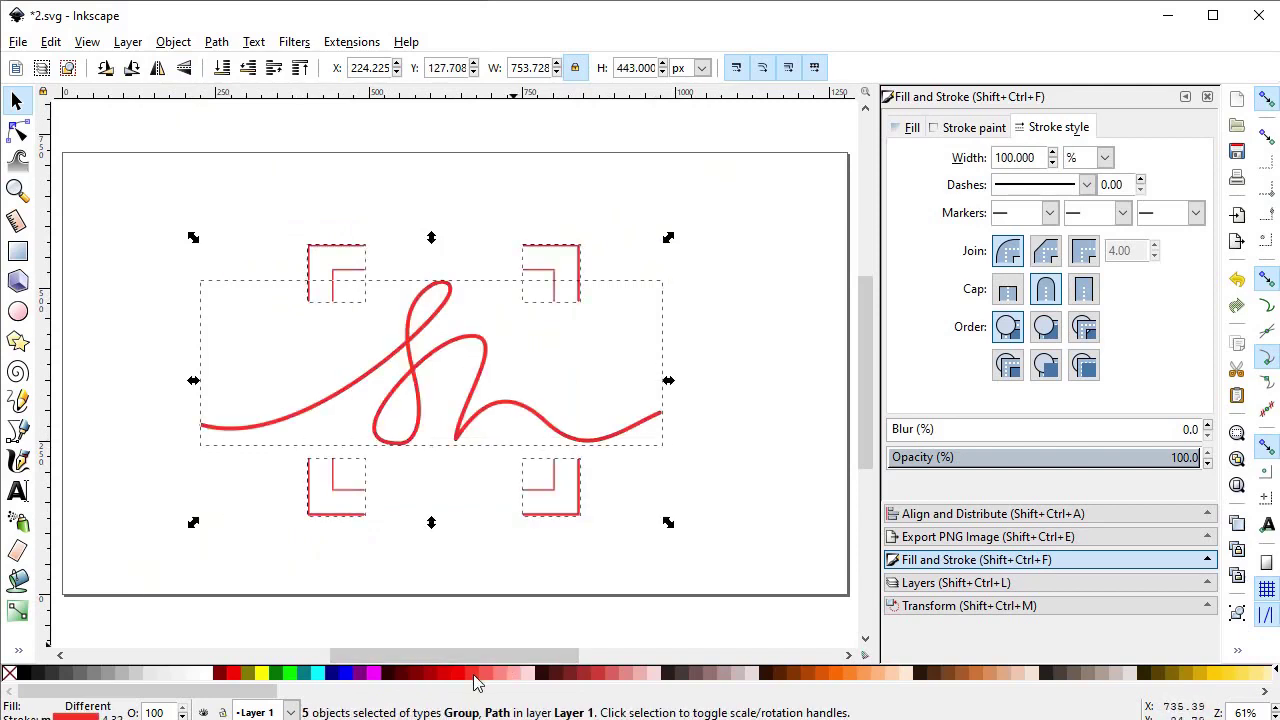
left_click(618, 584)
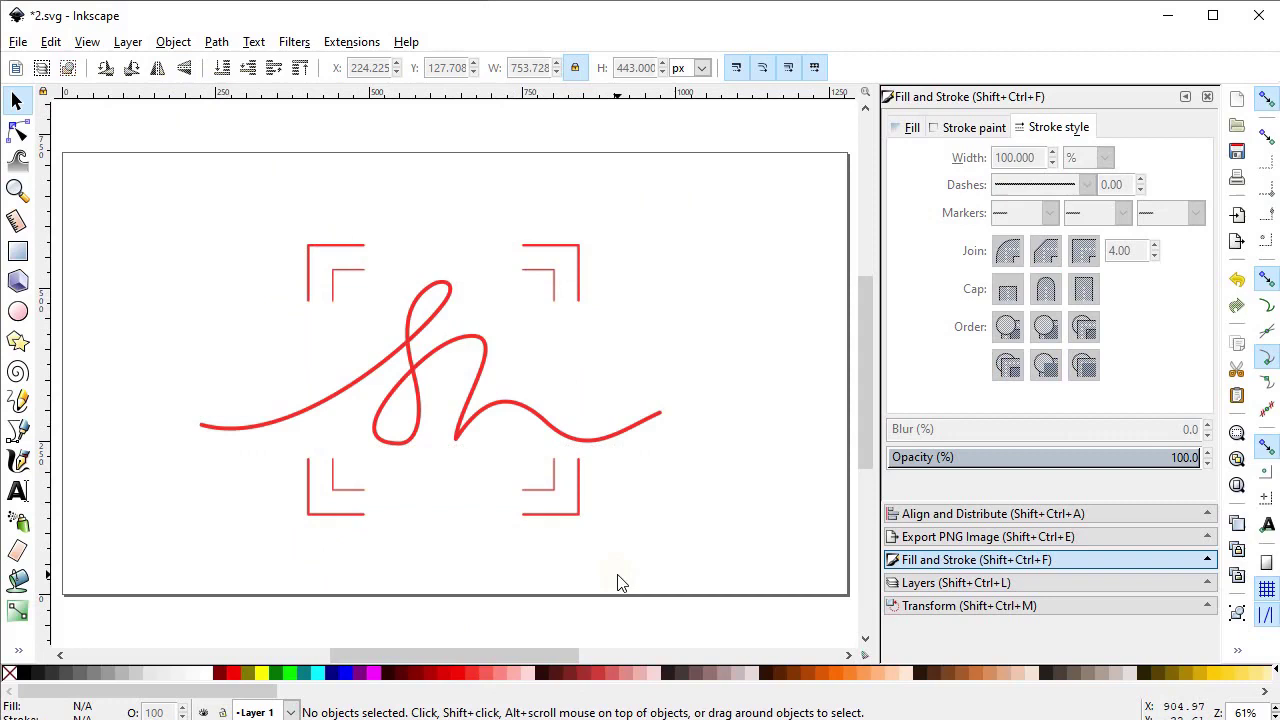